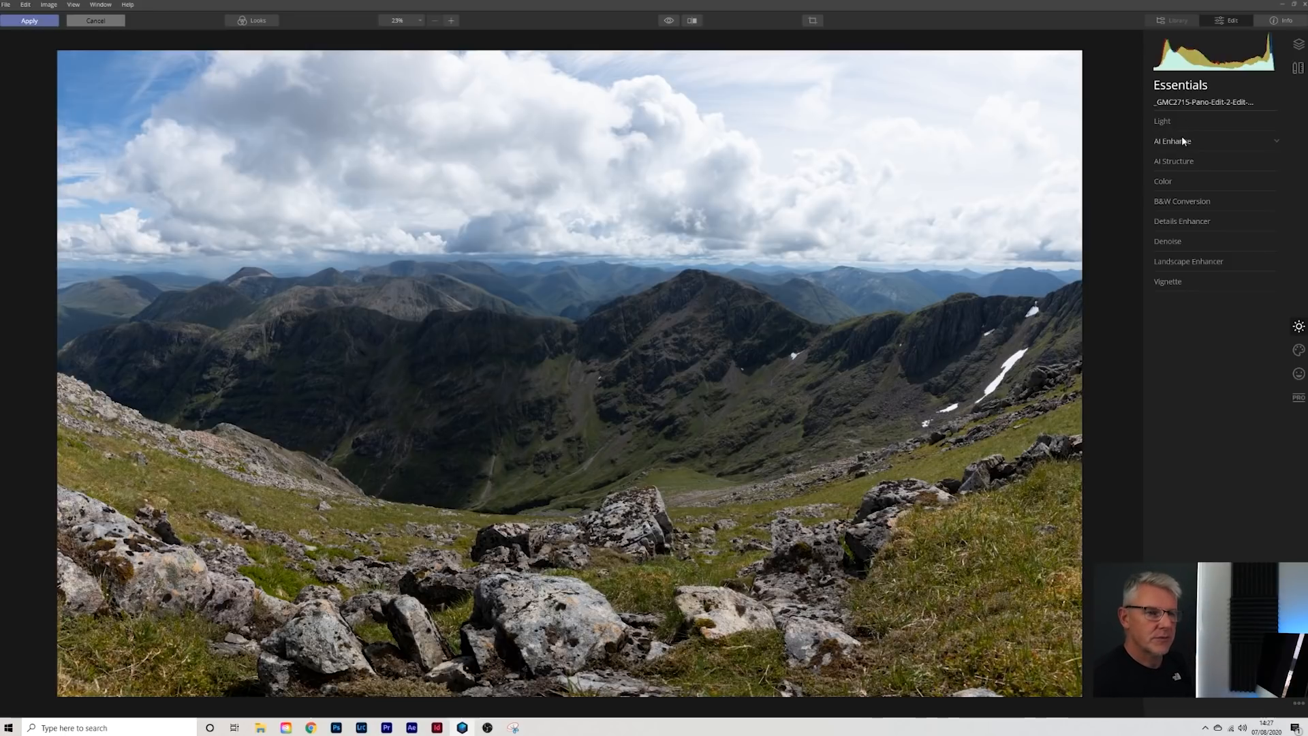
Set the AI Sky Enhancer in AI Enhance to 94.
click(1182, 142)
drag(1162, 182, 1269, 192)
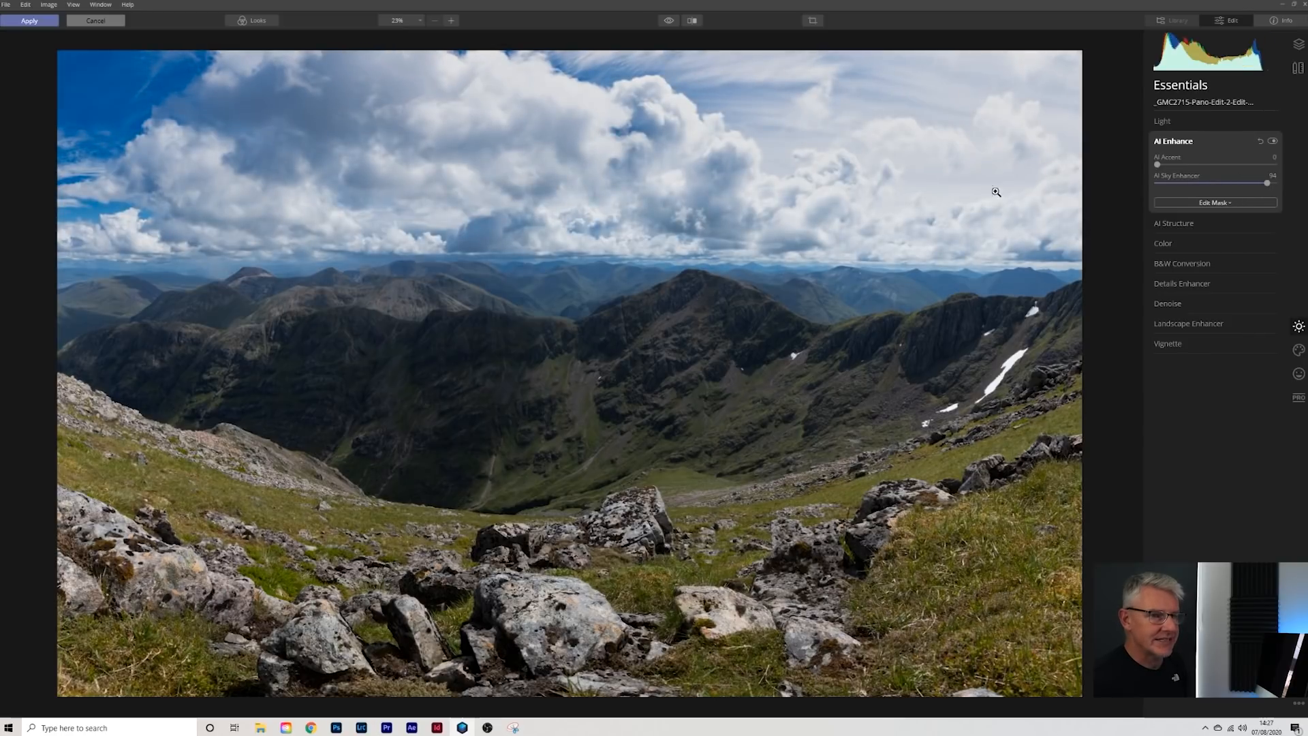
Raise Smart Contrast in the Light filter to 17 and compare the photo with its original version.
click(1164, 122)
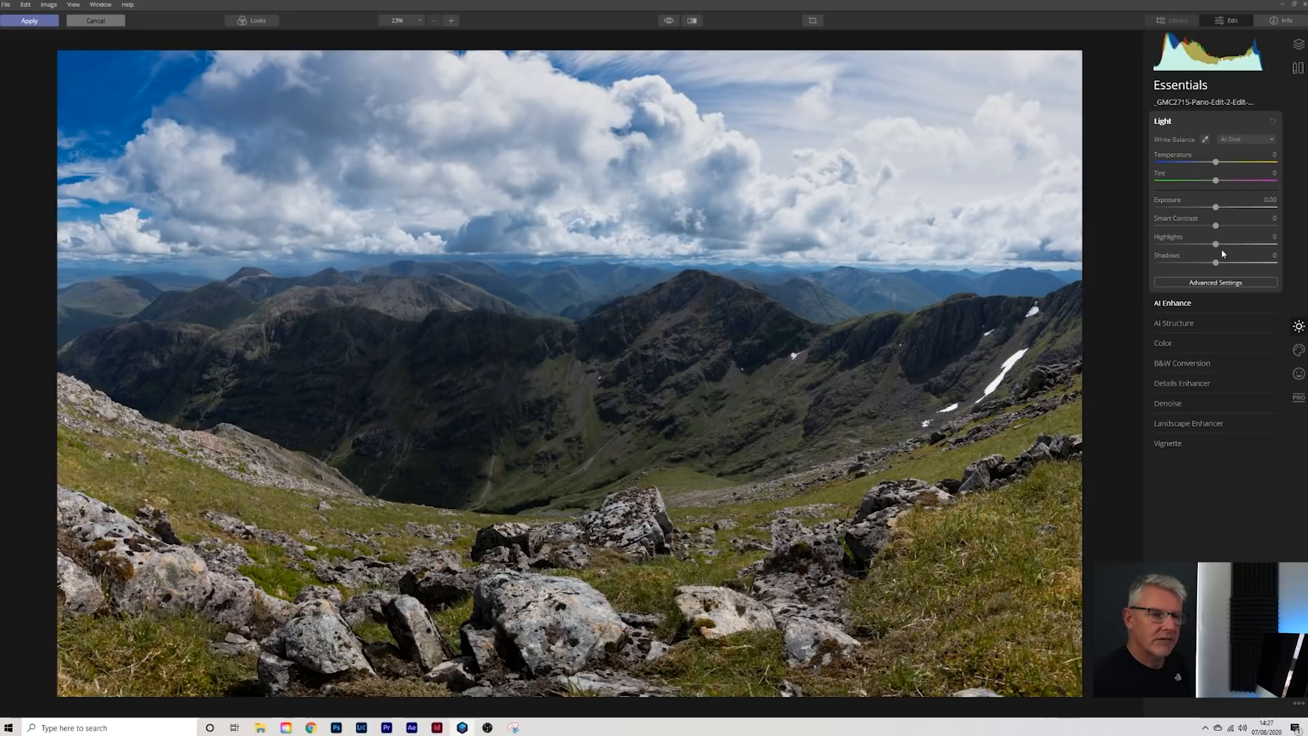
mouse_move(1214, 227)
mouse_down()
mouse_move(1237, 227)
mouse_move(1217, 227)
mouse_up()
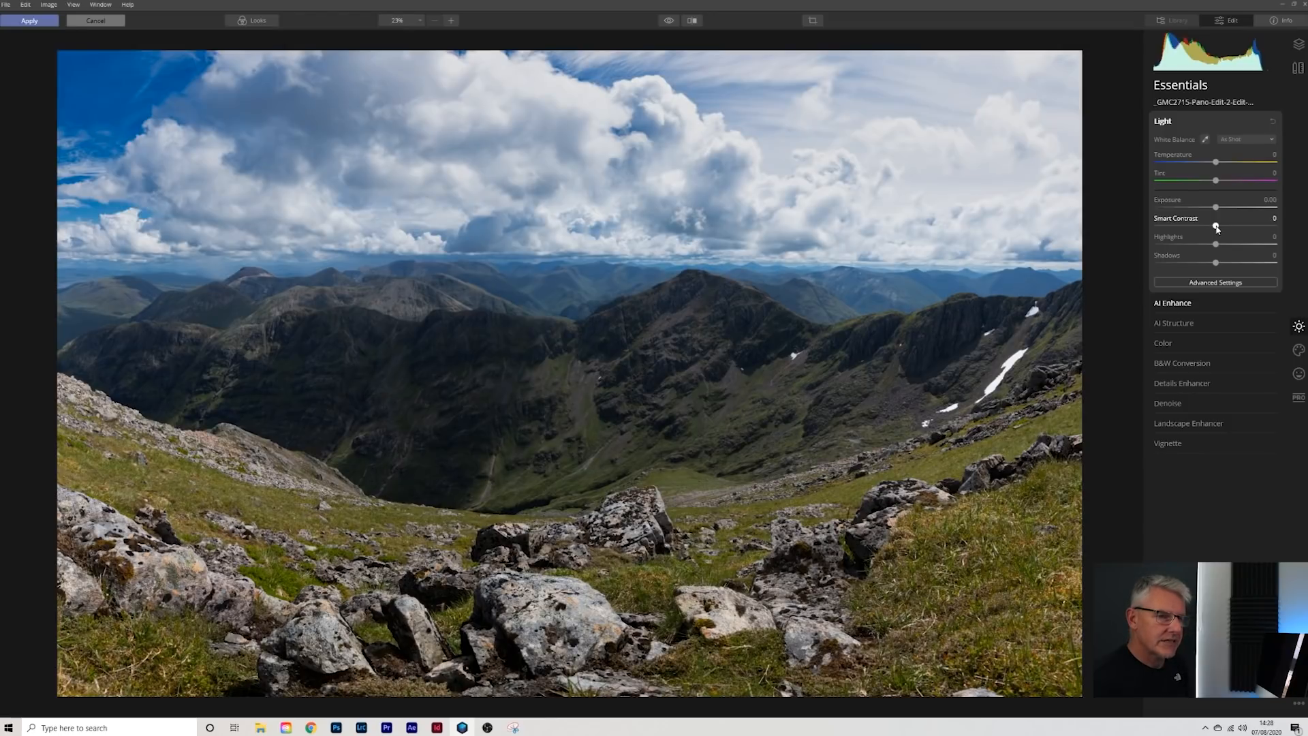
drag(1226, 229, 1227, 229)
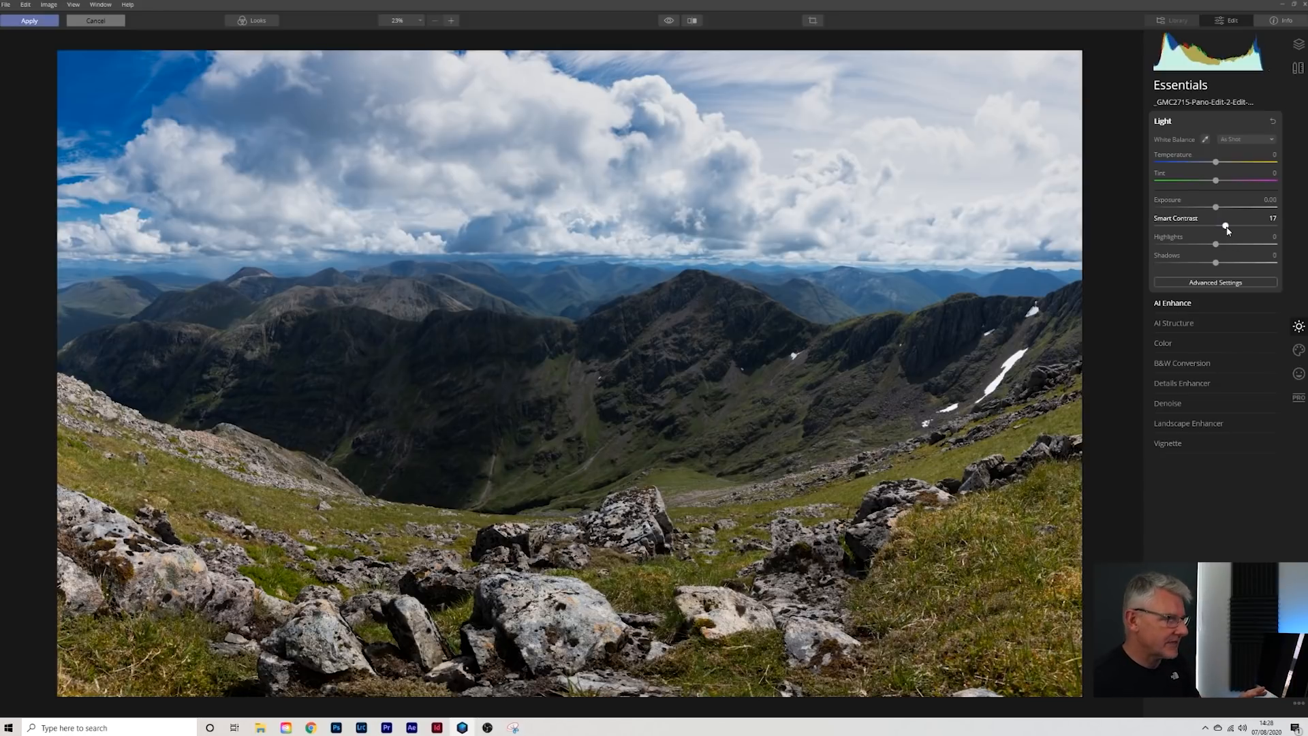
click(674, 23)
click(673, 23)
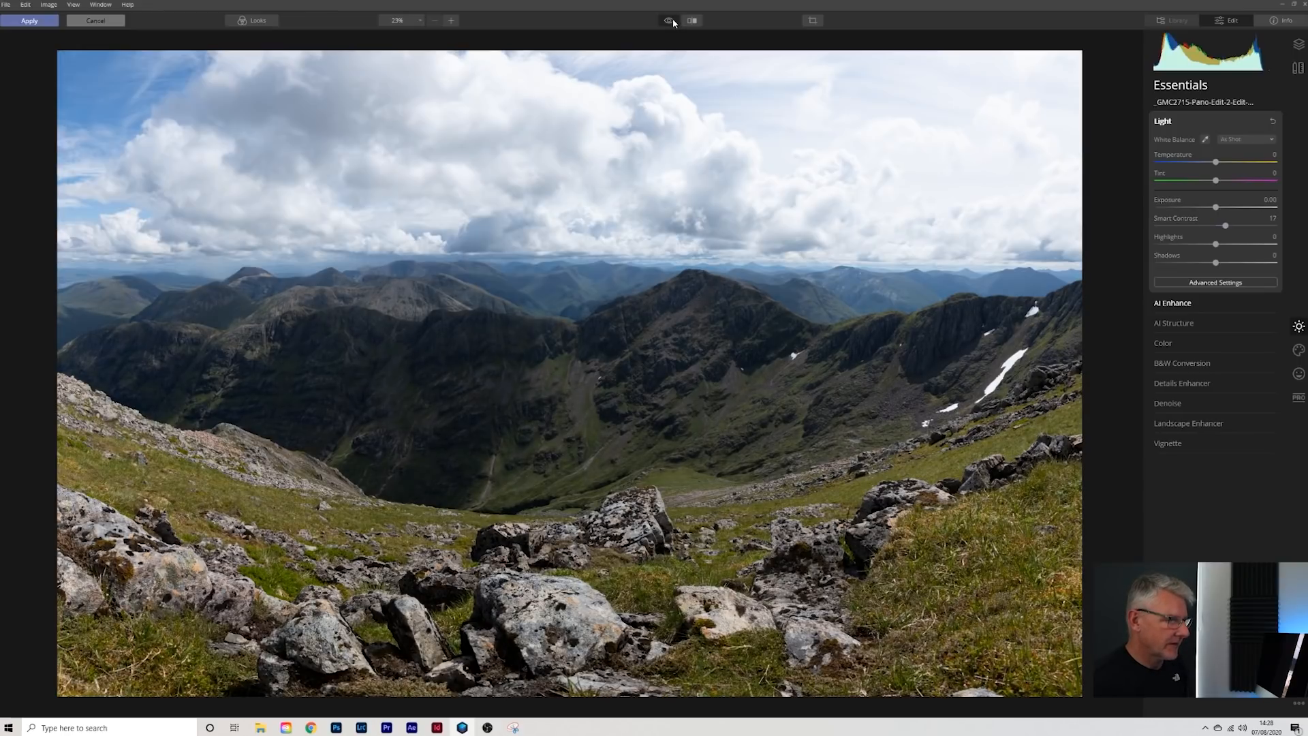
click(674, 23)
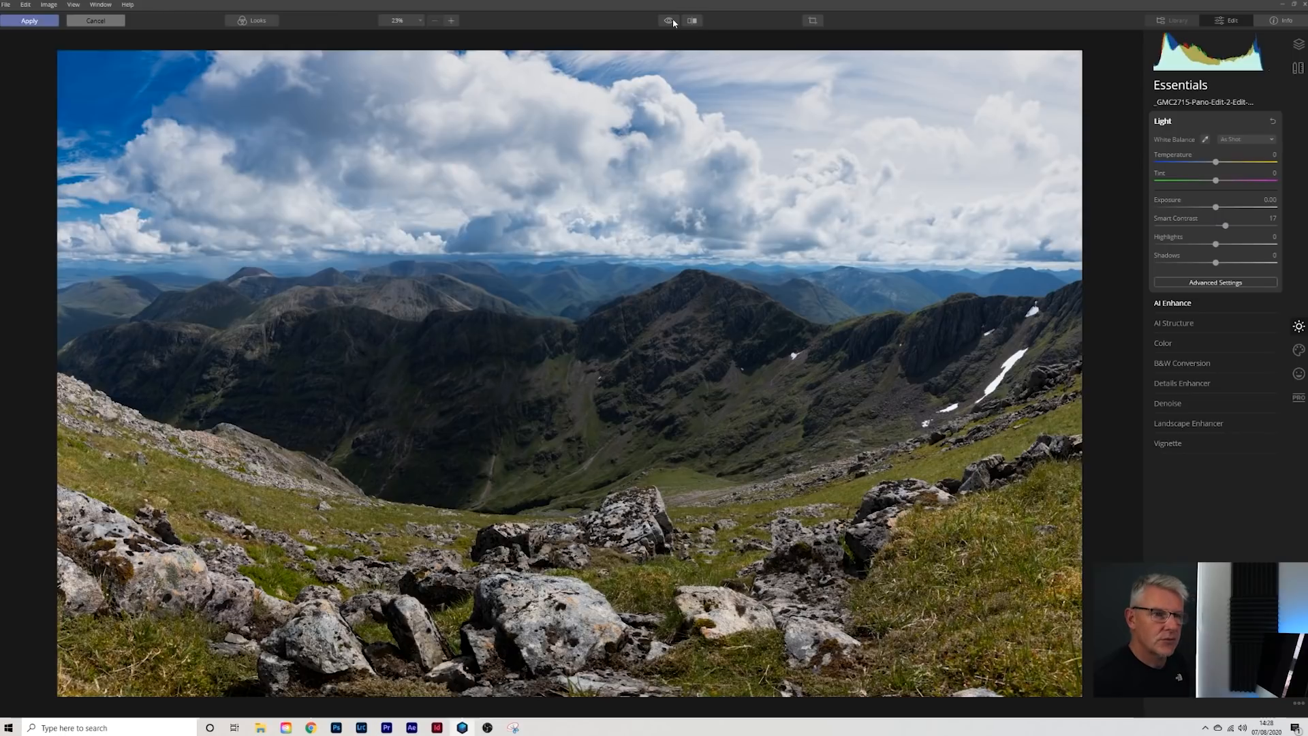
click(1164, 122)
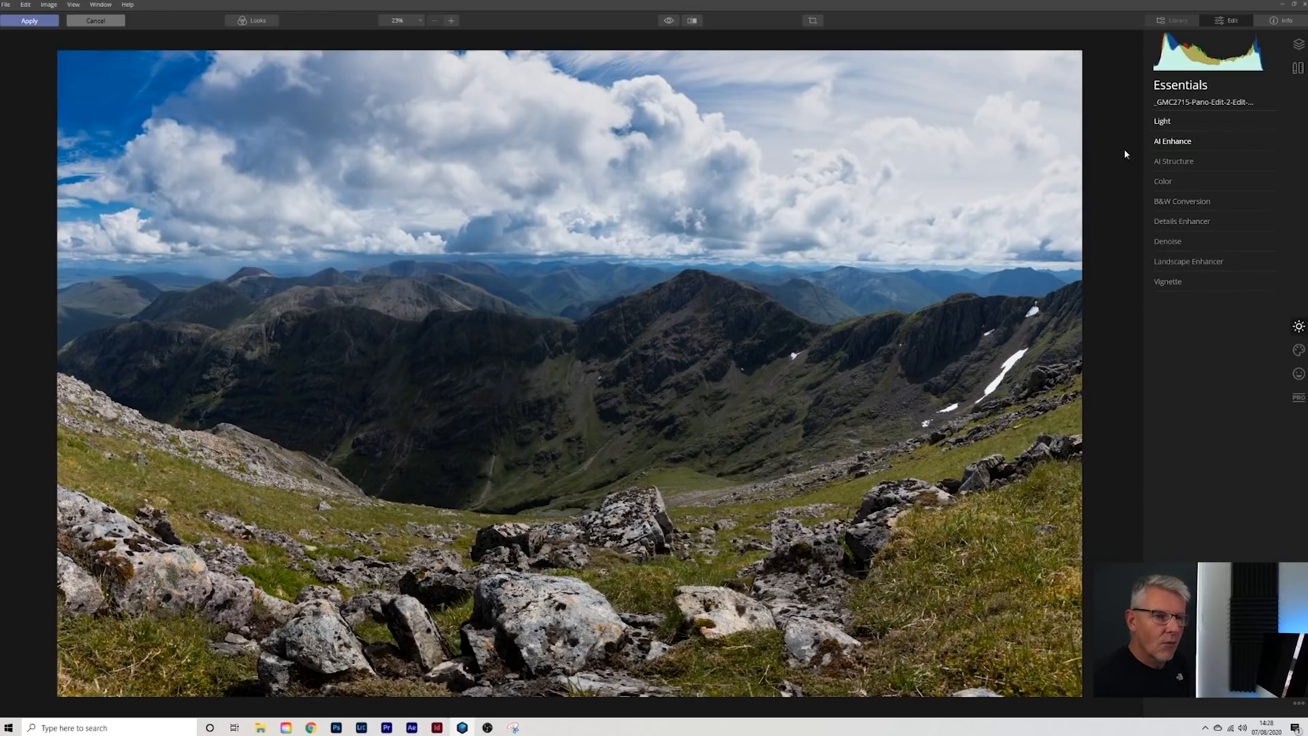
Set AI Accent in AI Enhance to 11 and lower the Light filter's Highlights to -28.
click(1165, 145)
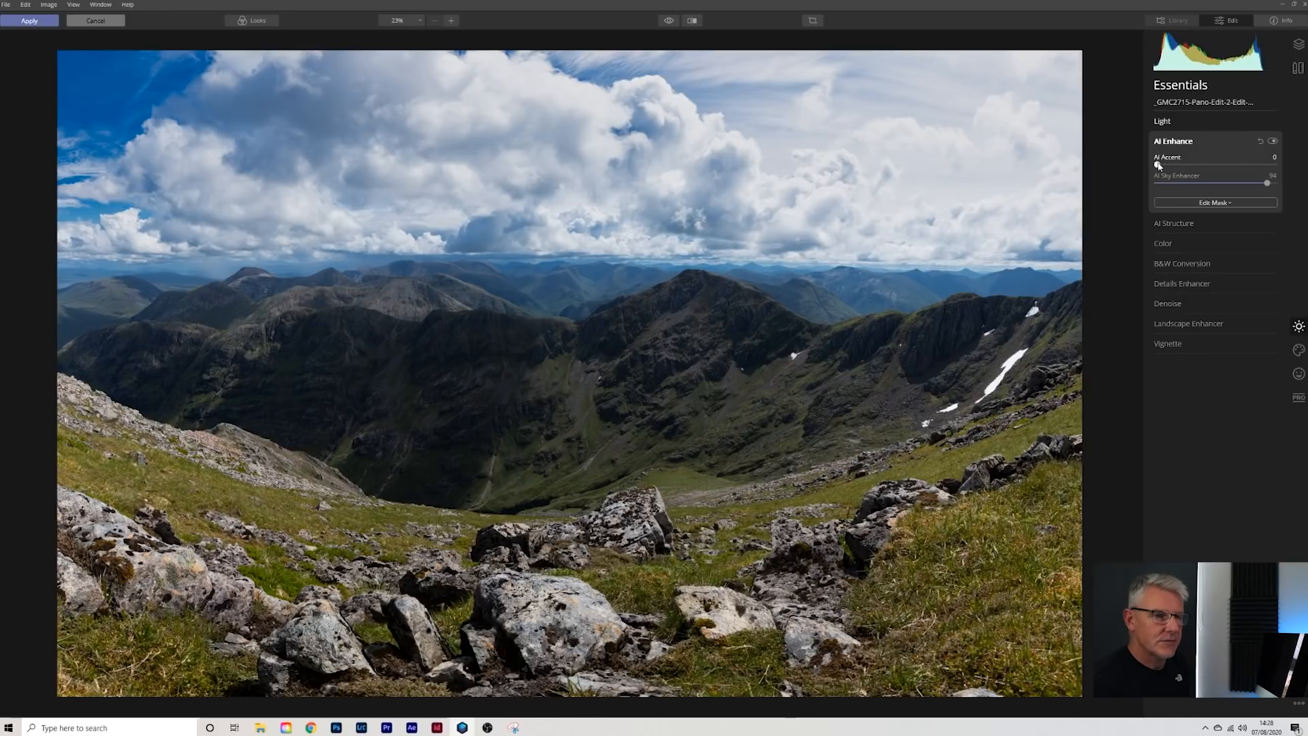
drag(1164, 165, 1168, 164)
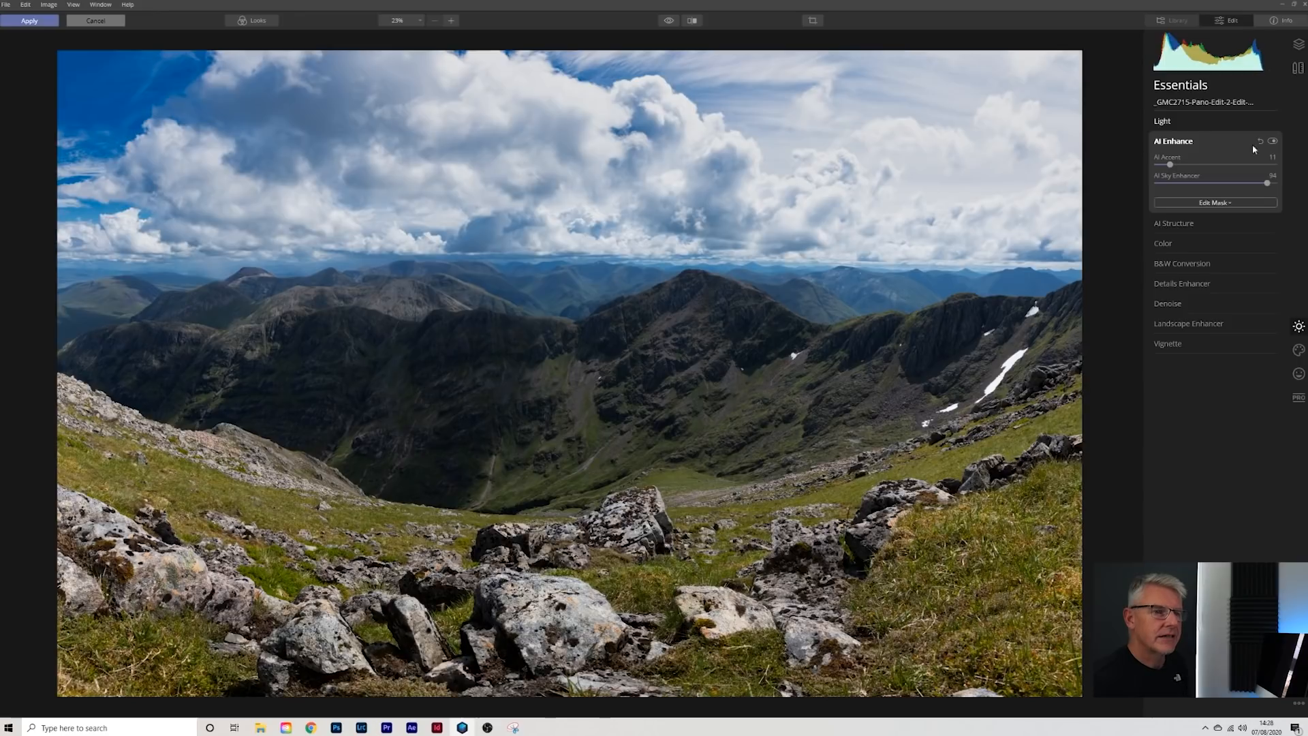
click(1162, 121)
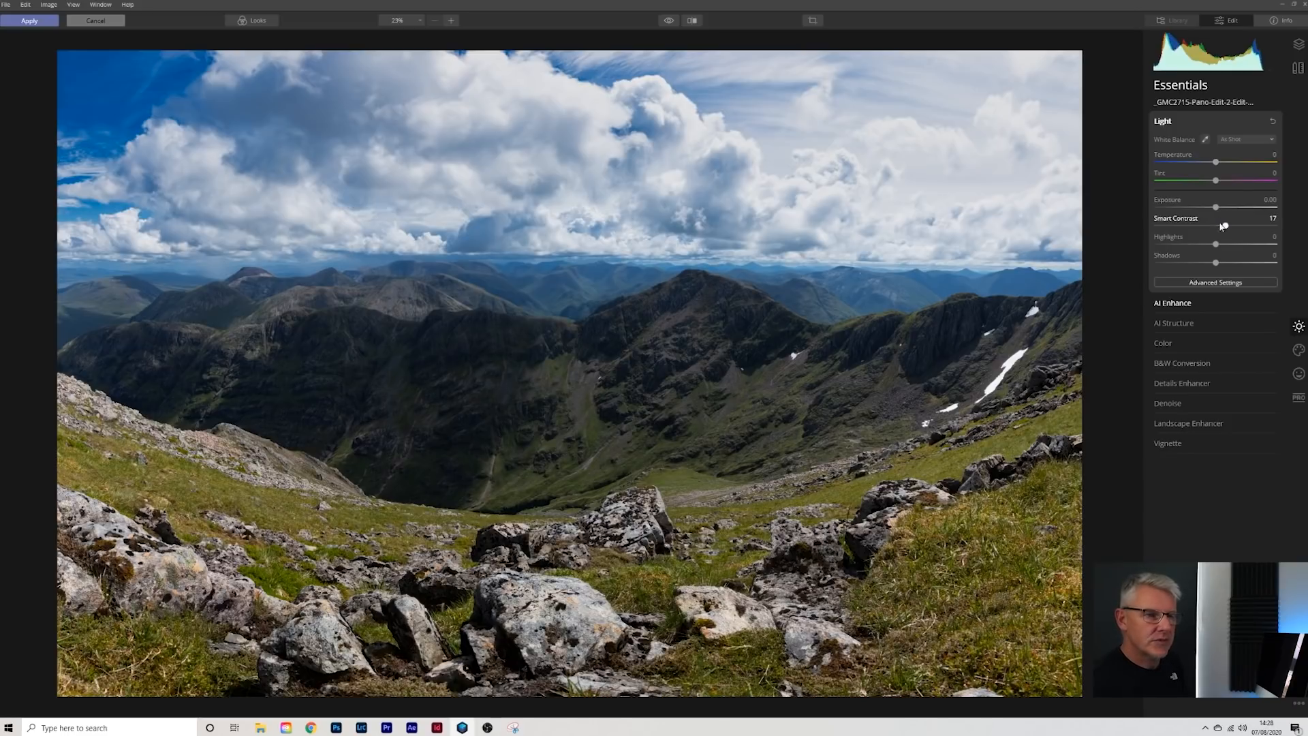
drag(1218, 245, 1200, 248)
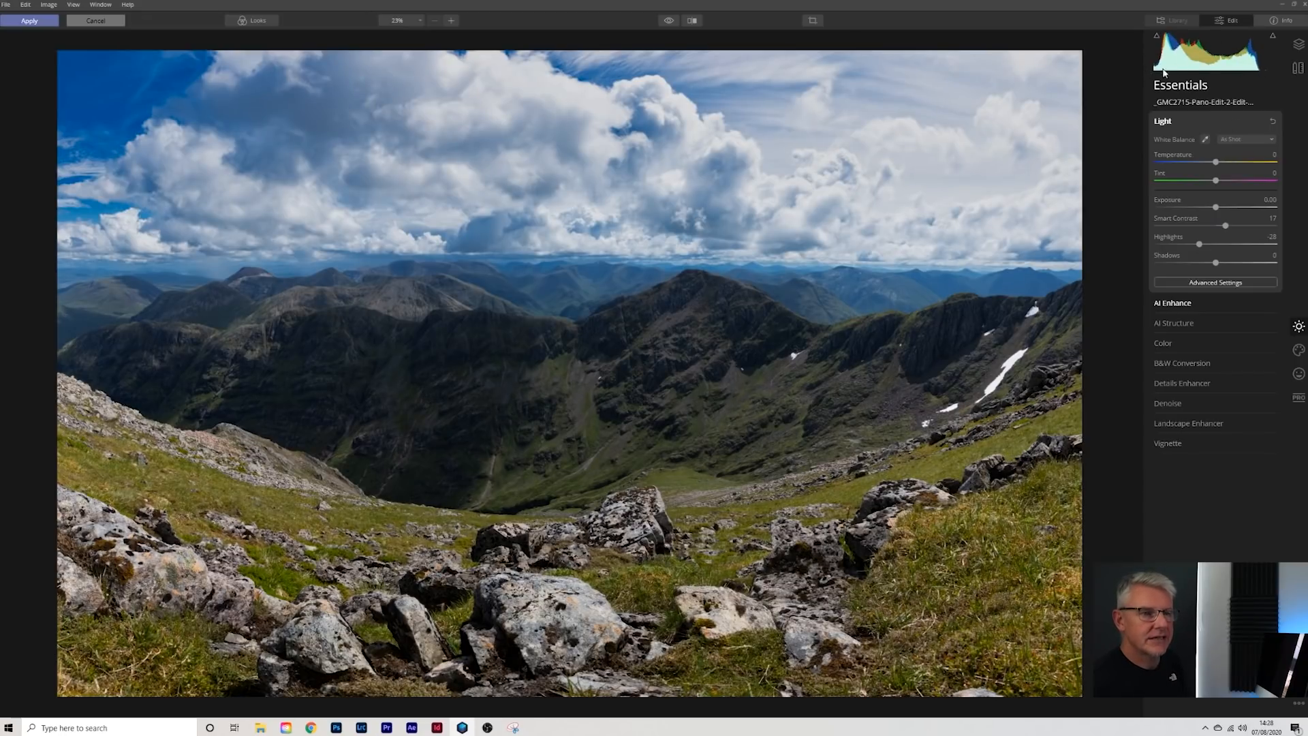
Check the histogram and examine the clouds in the upper-right part of the sky at 100% zoom.
click(1206, 65)
click(1205, 65)
click(1205, 65)
click(1205, 65)
click(1206, 65)
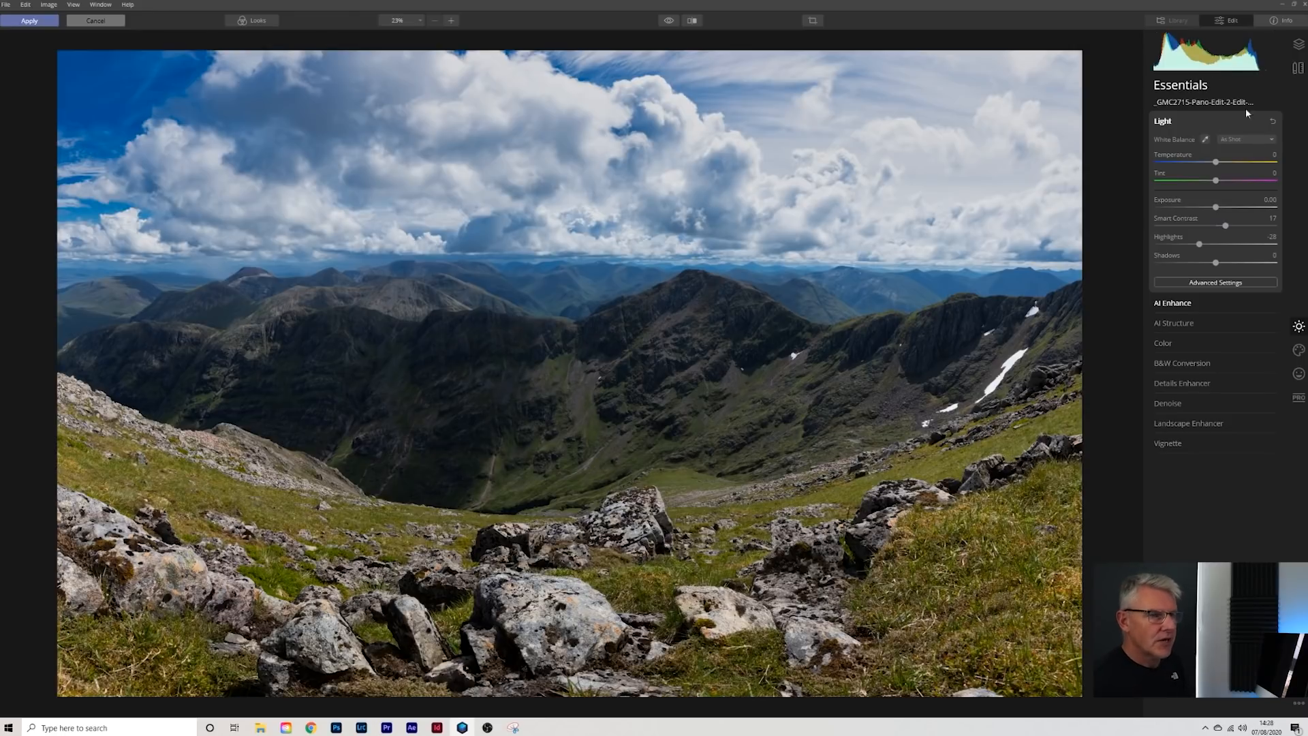
click(1024, 136)
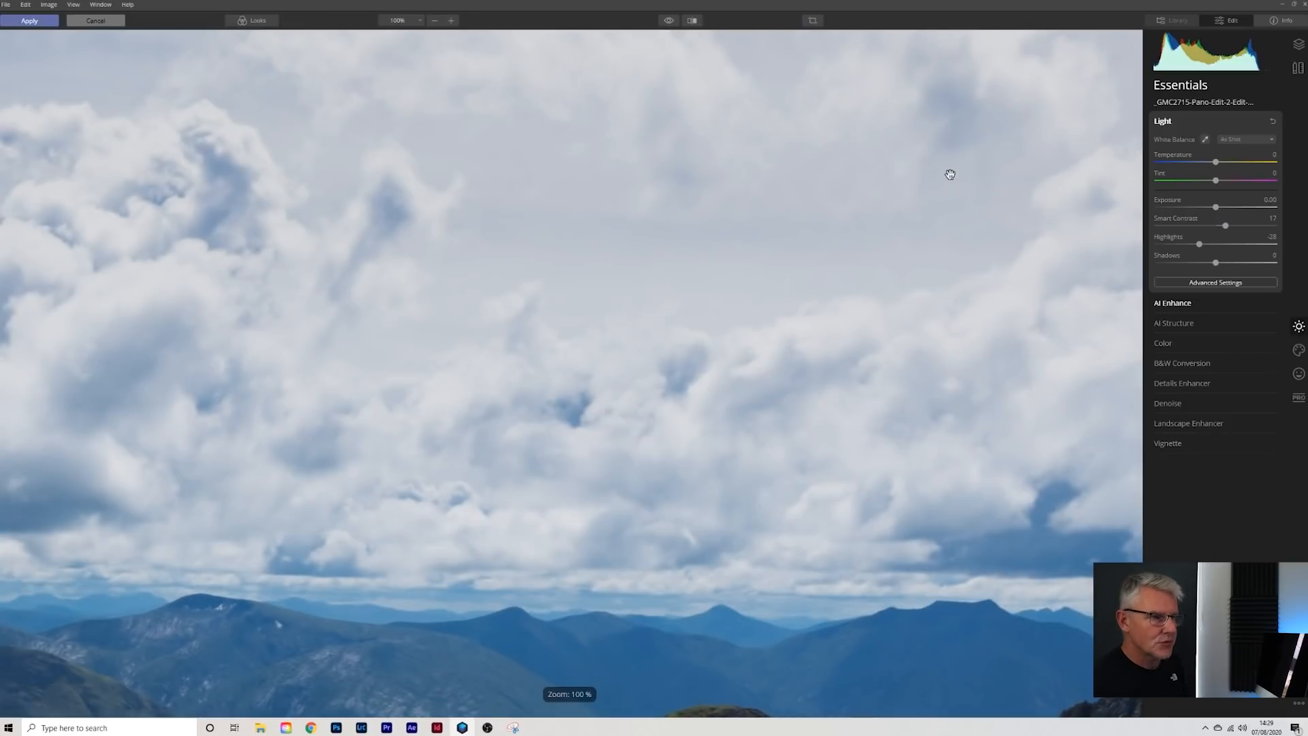
click(950, 174)
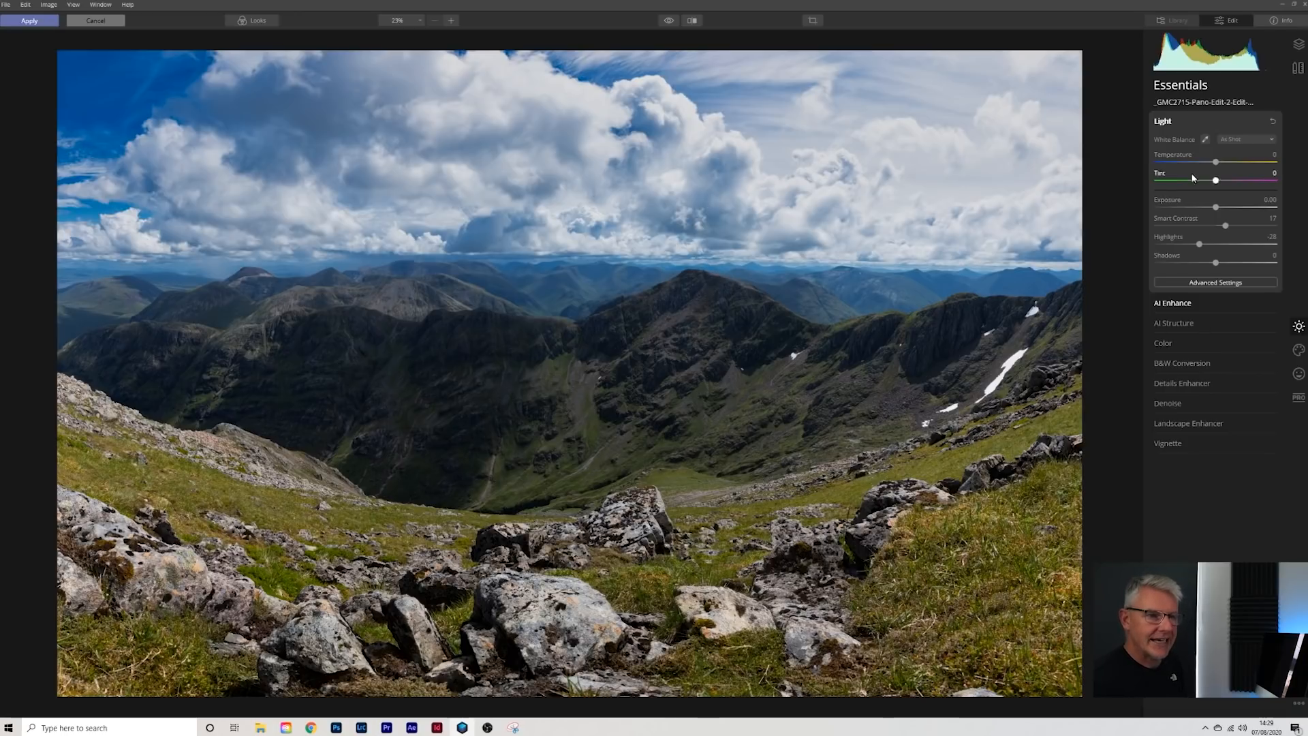
click(1162, 121)
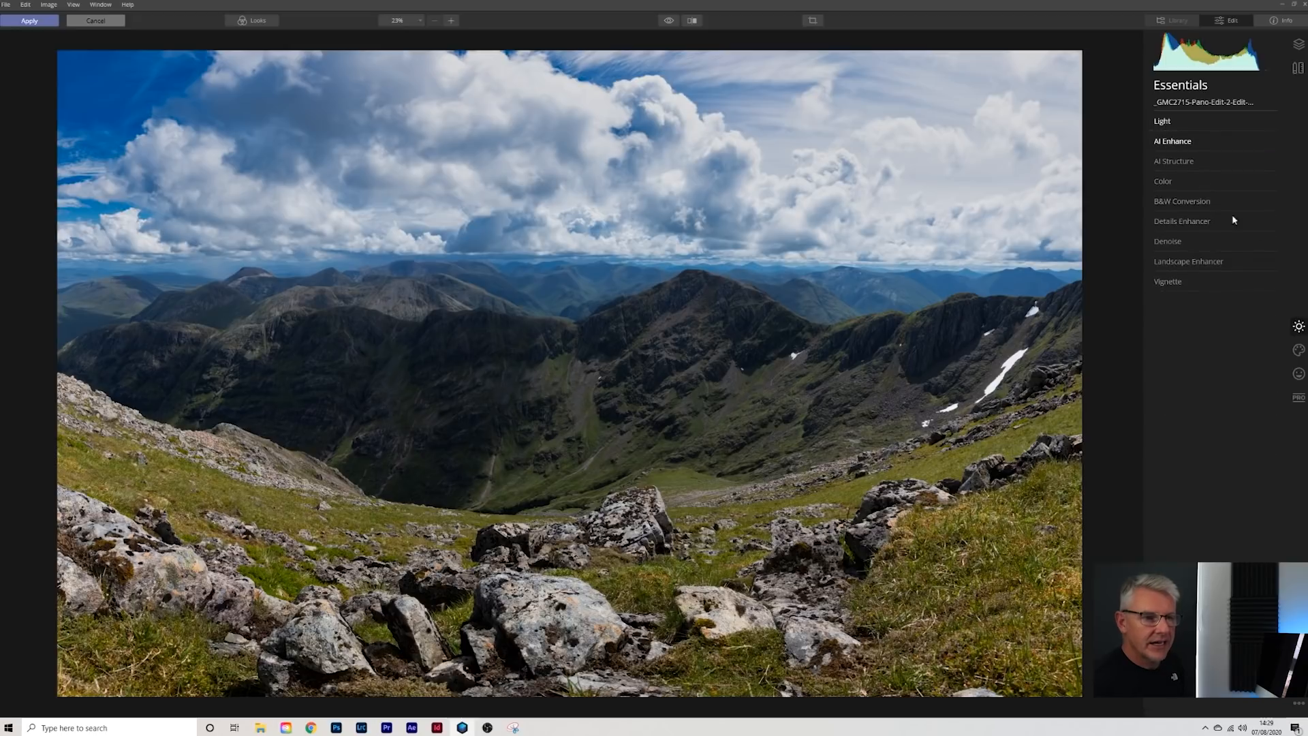
In Color's advanced settings, set the blue channel's Saturation to -30 and Luminance to -10, and compare the photo with its original version.
click(1174, 181)
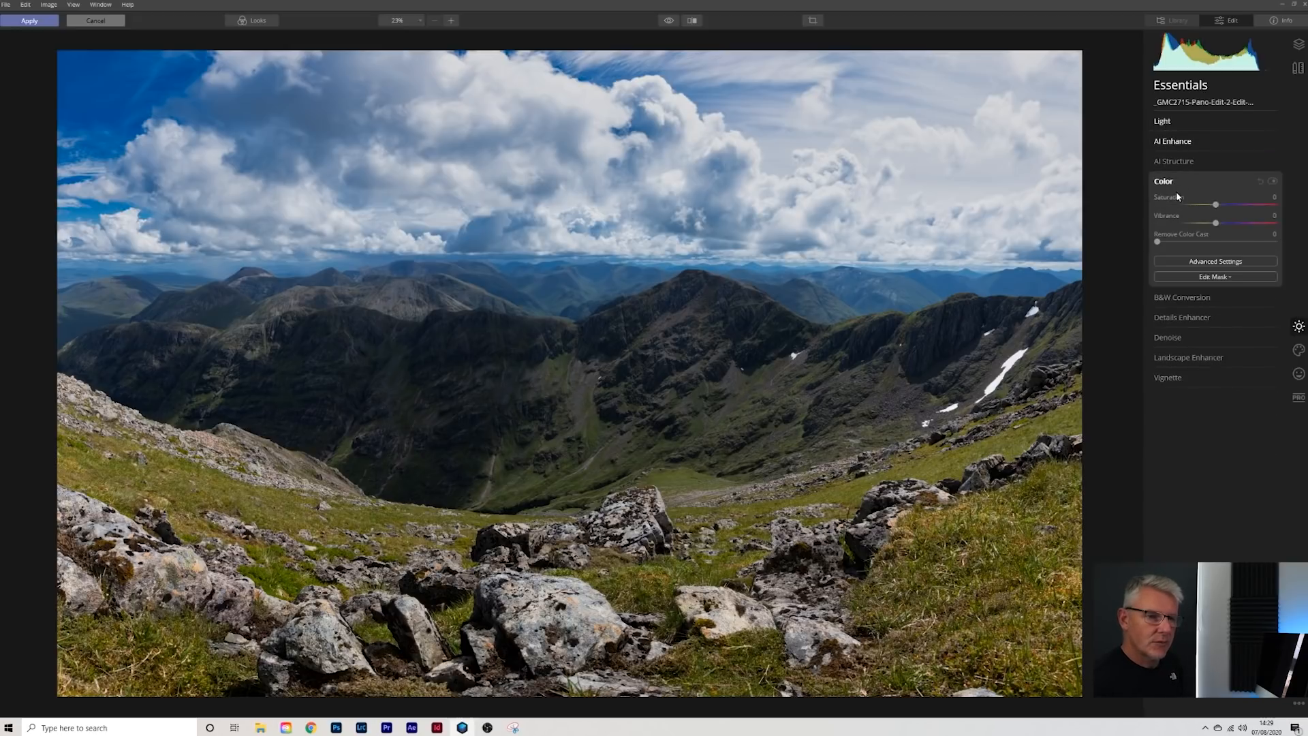
click(1216, 261)
click(1239, 296)
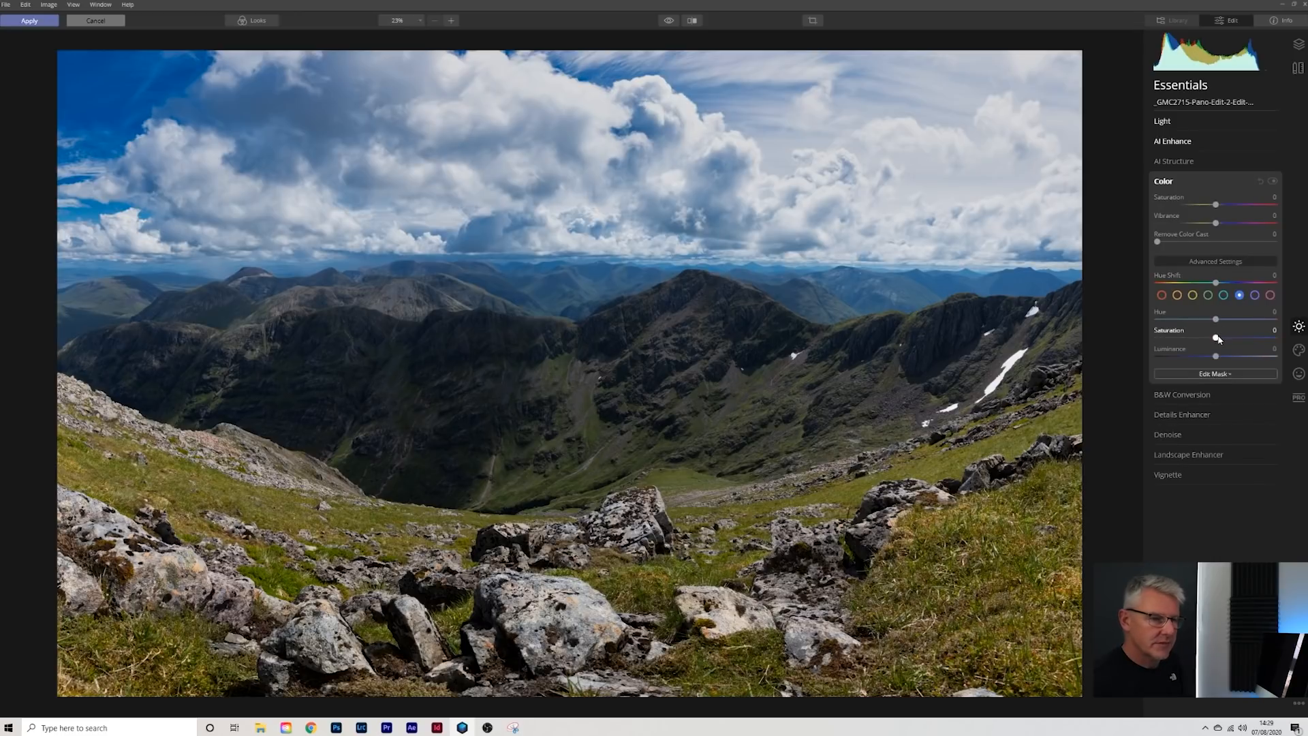
drag(1218, 339, 1193, 338)
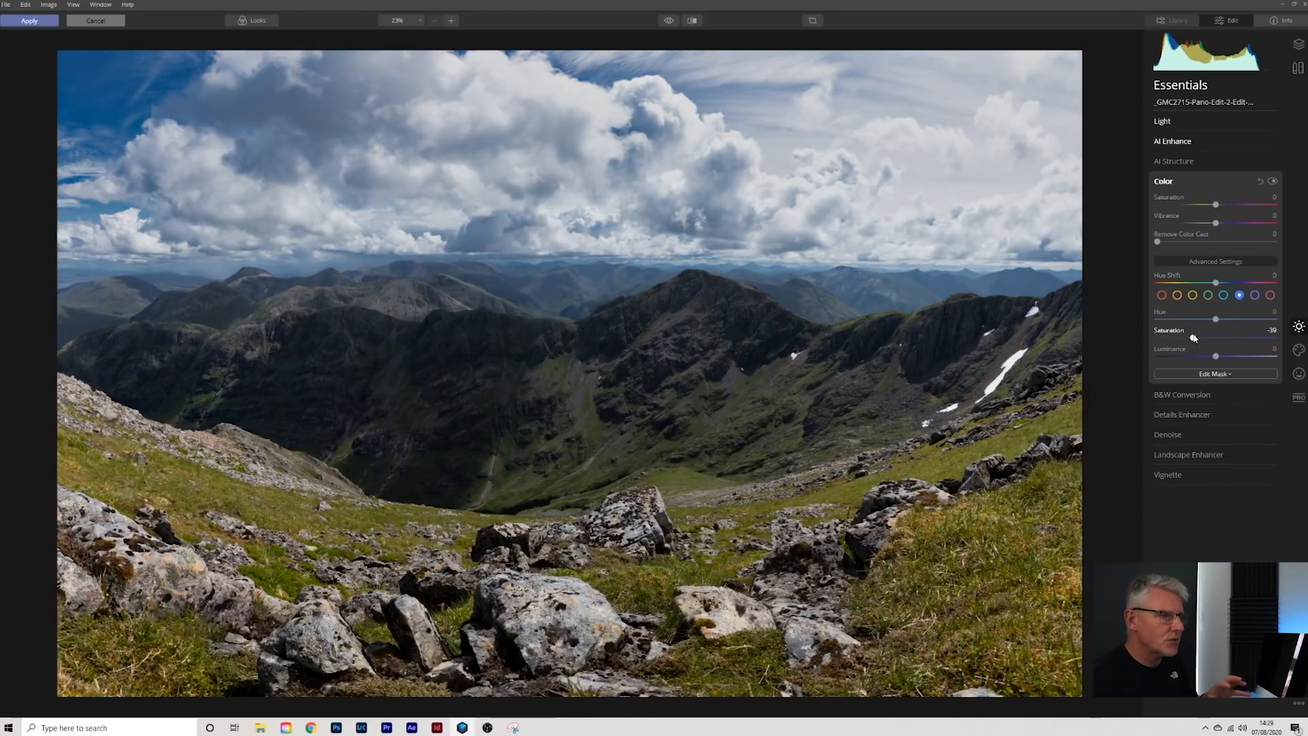
drag(1193, 338, 1167, 341)
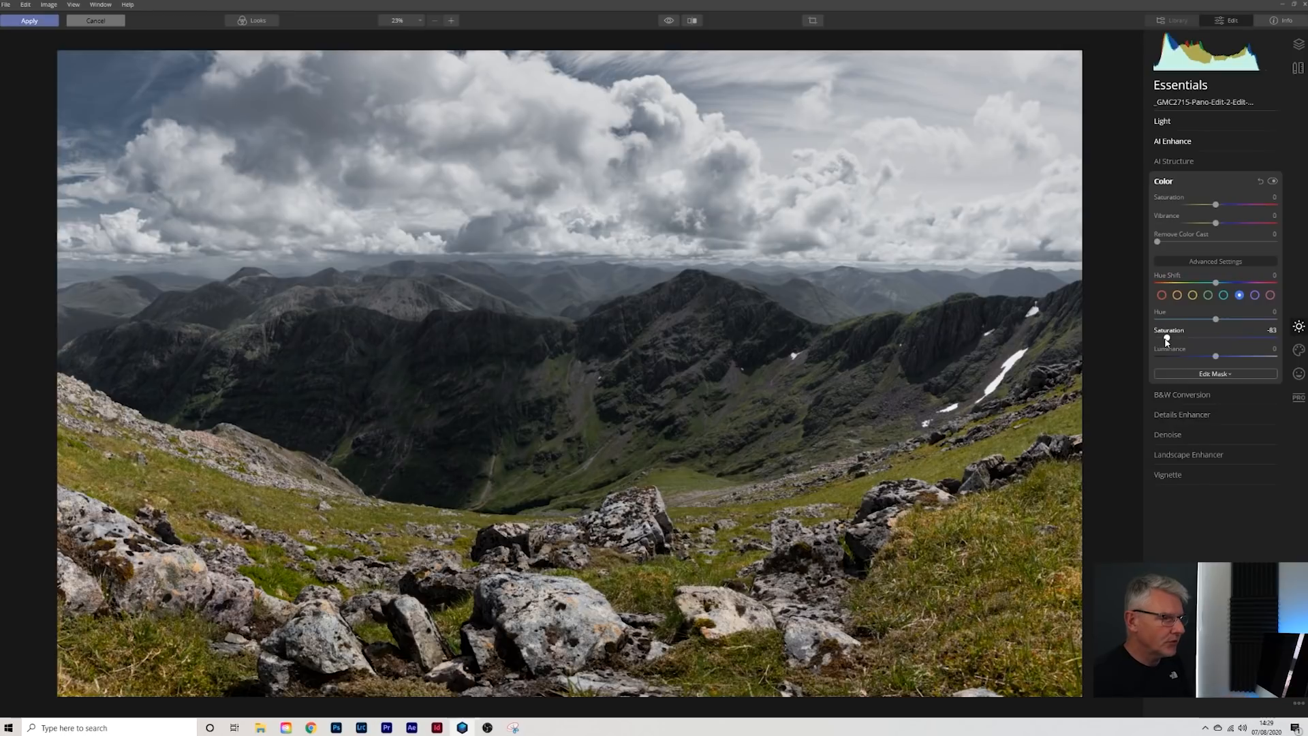
drag(1168, 341, 1205, 338)
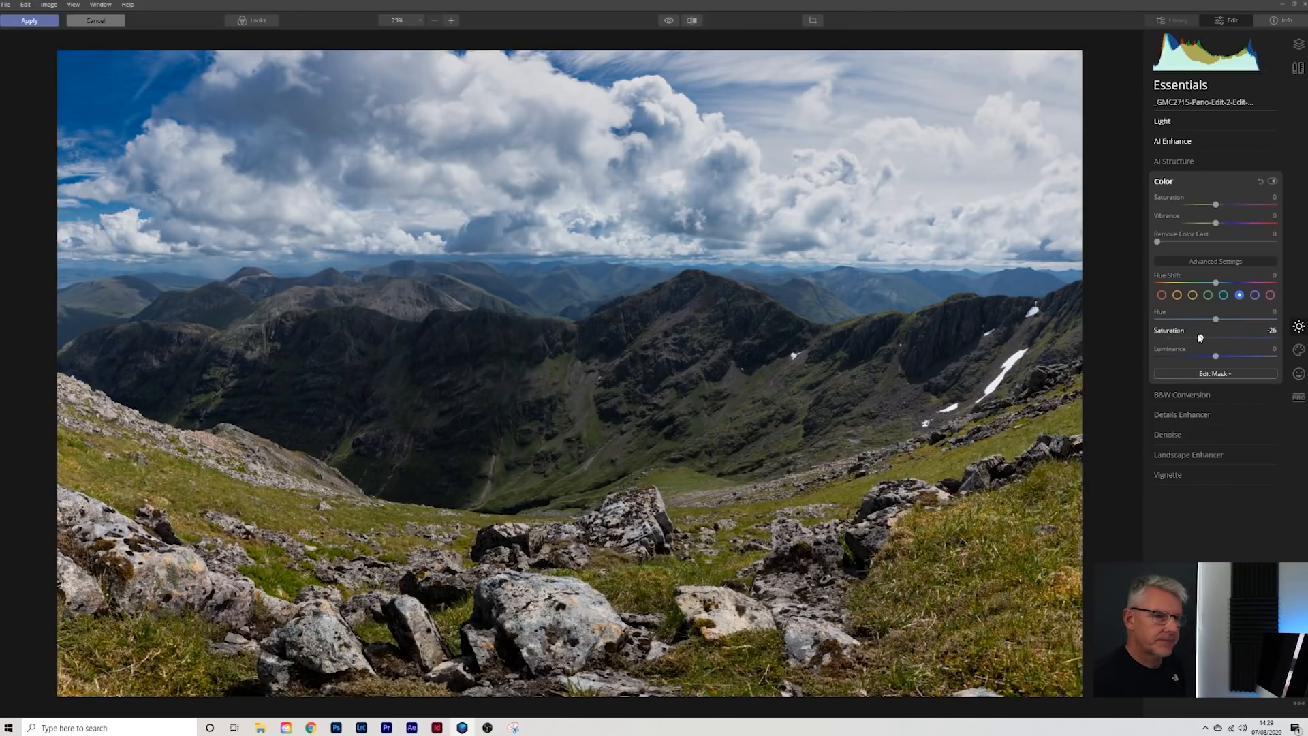
drag(1201, 338, 1199, 338)
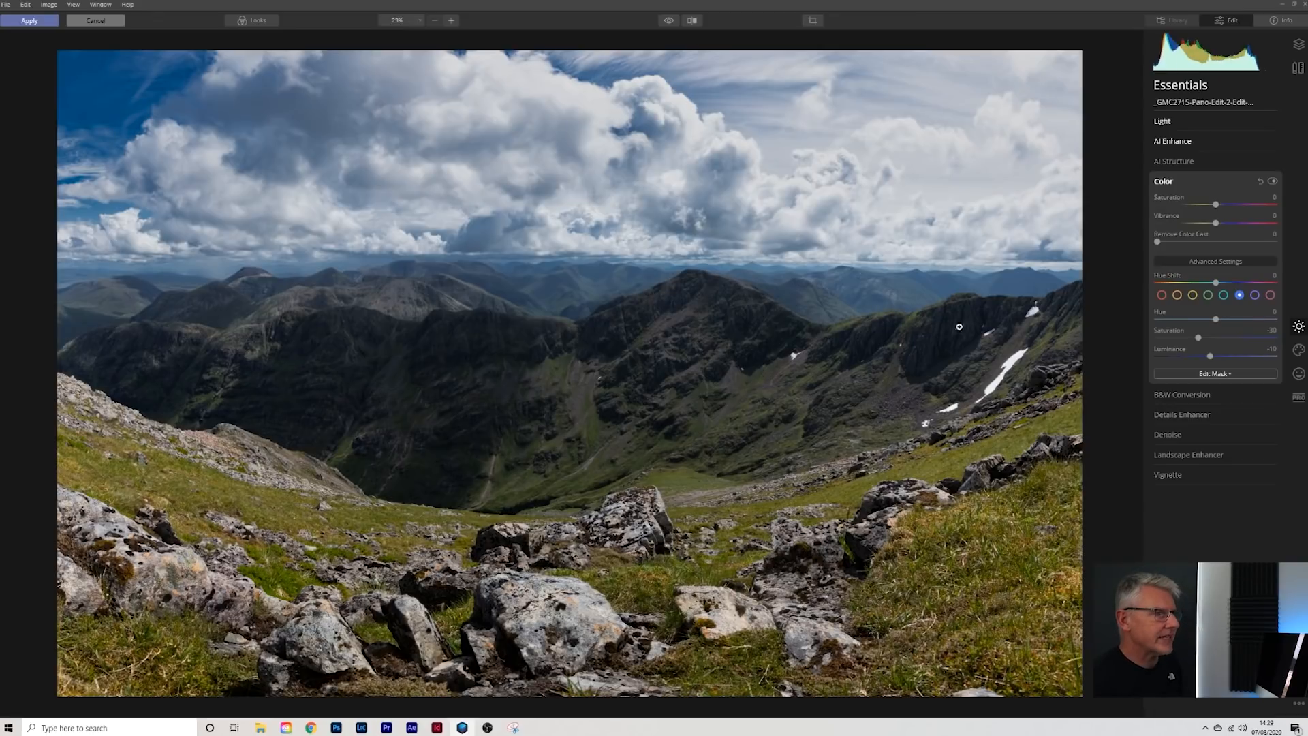
click(670, 22)
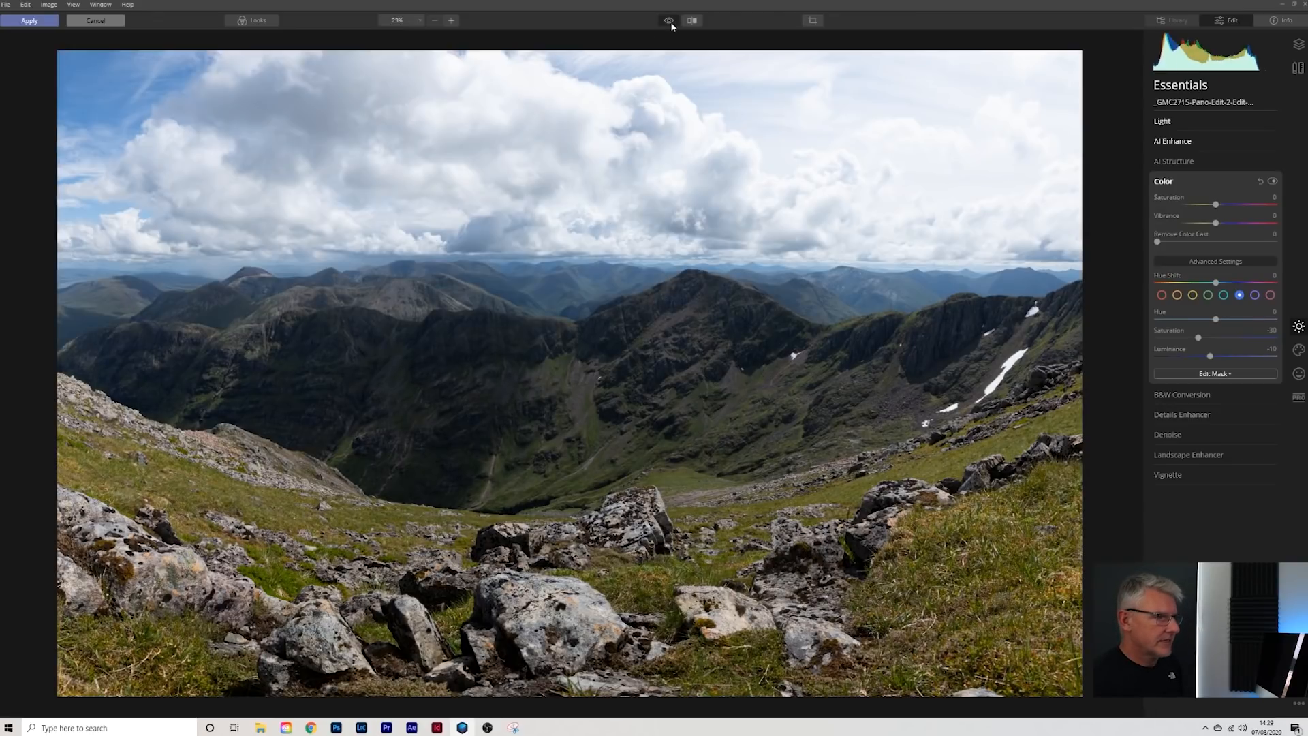
click(670, 21)
click(669, 22)
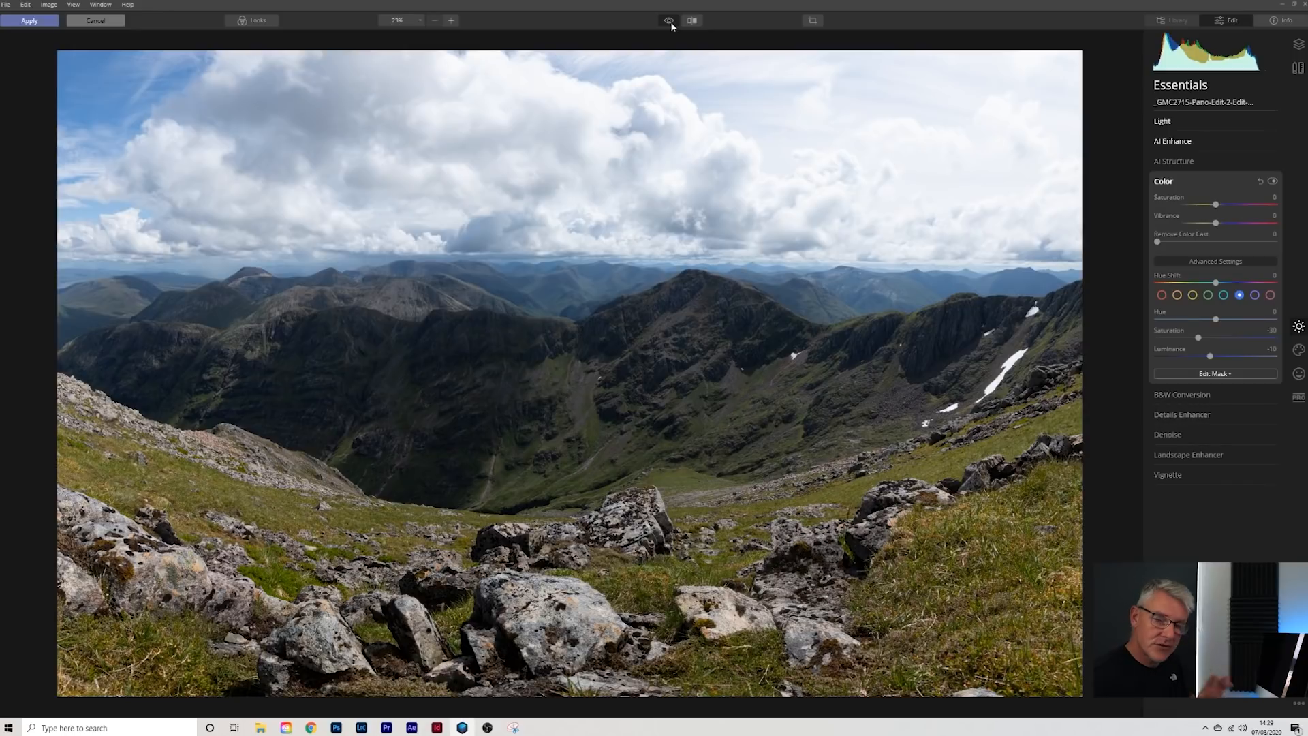
click(670, 21)
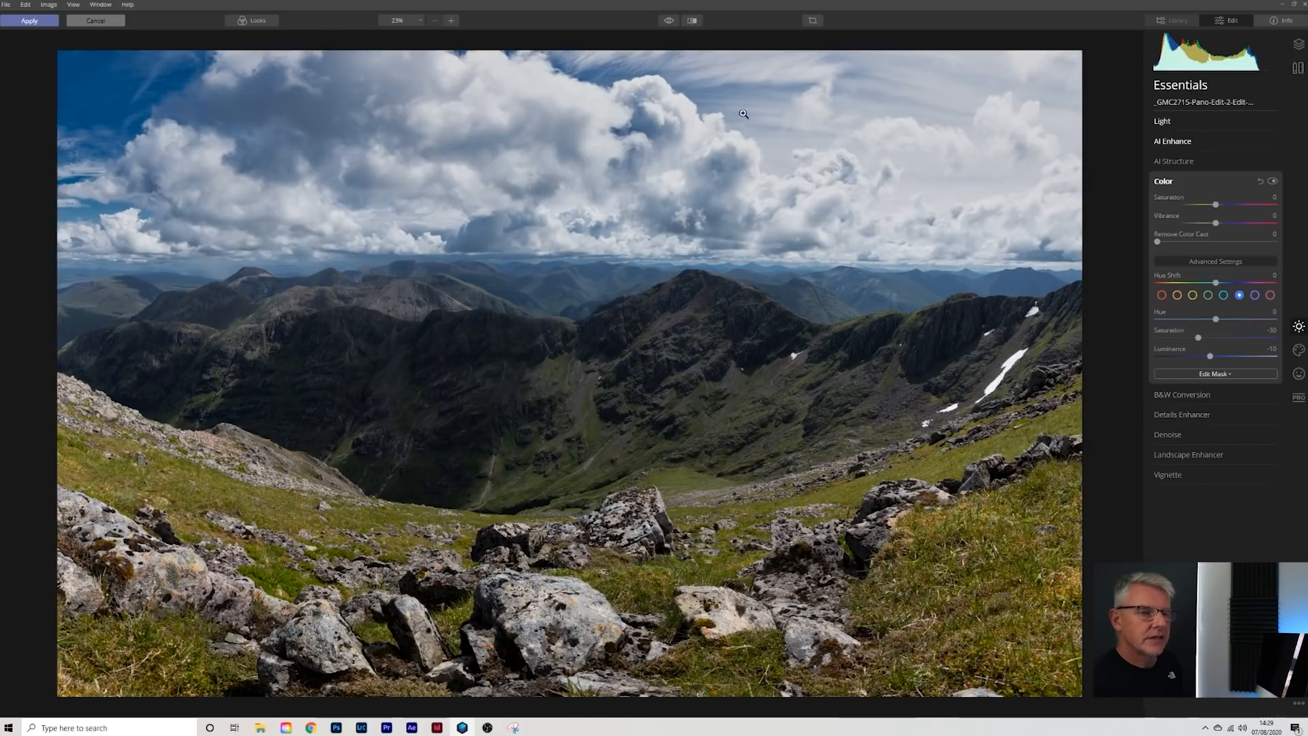
click(1170, 182)
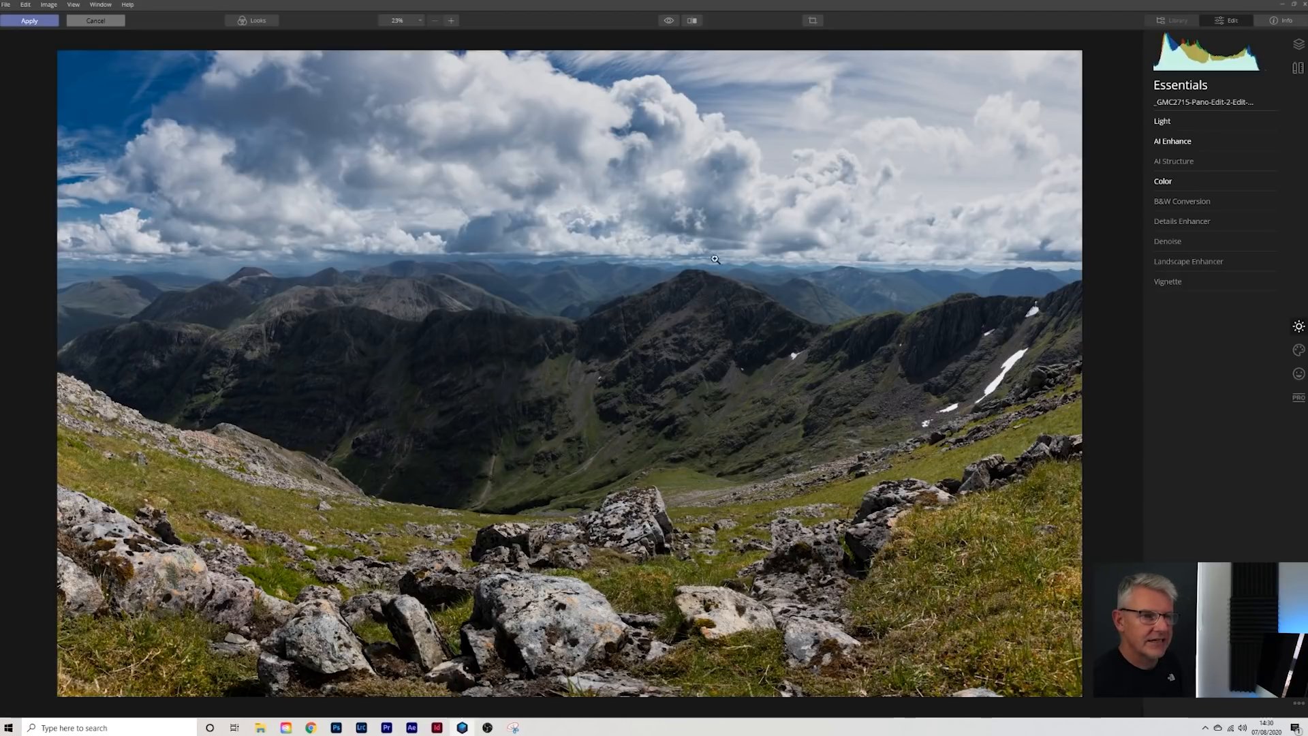
Limit the Color filter to the sky with a horizontal gradient mask that fades from mid-sky down to the horizon.
click(1199, 181)
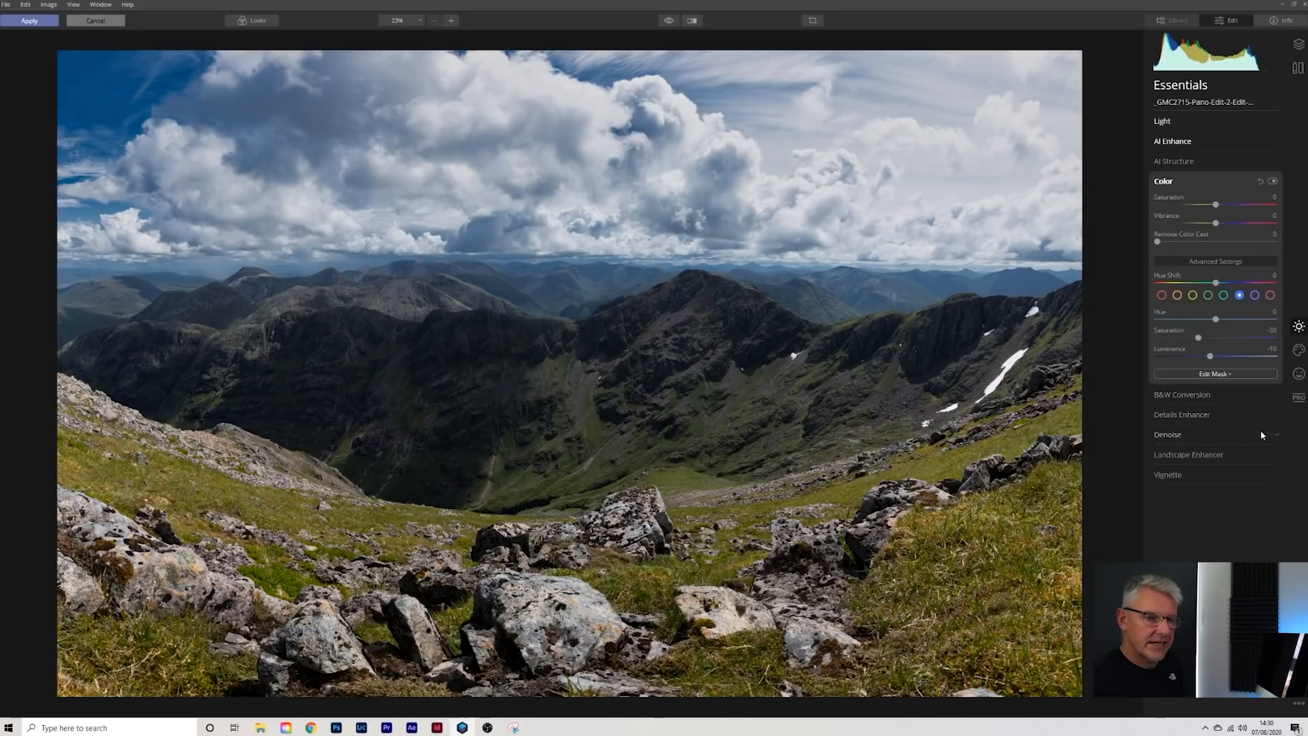
click(1215, 374)
click(1215, 407)
drag(542, 158, 541, 297)
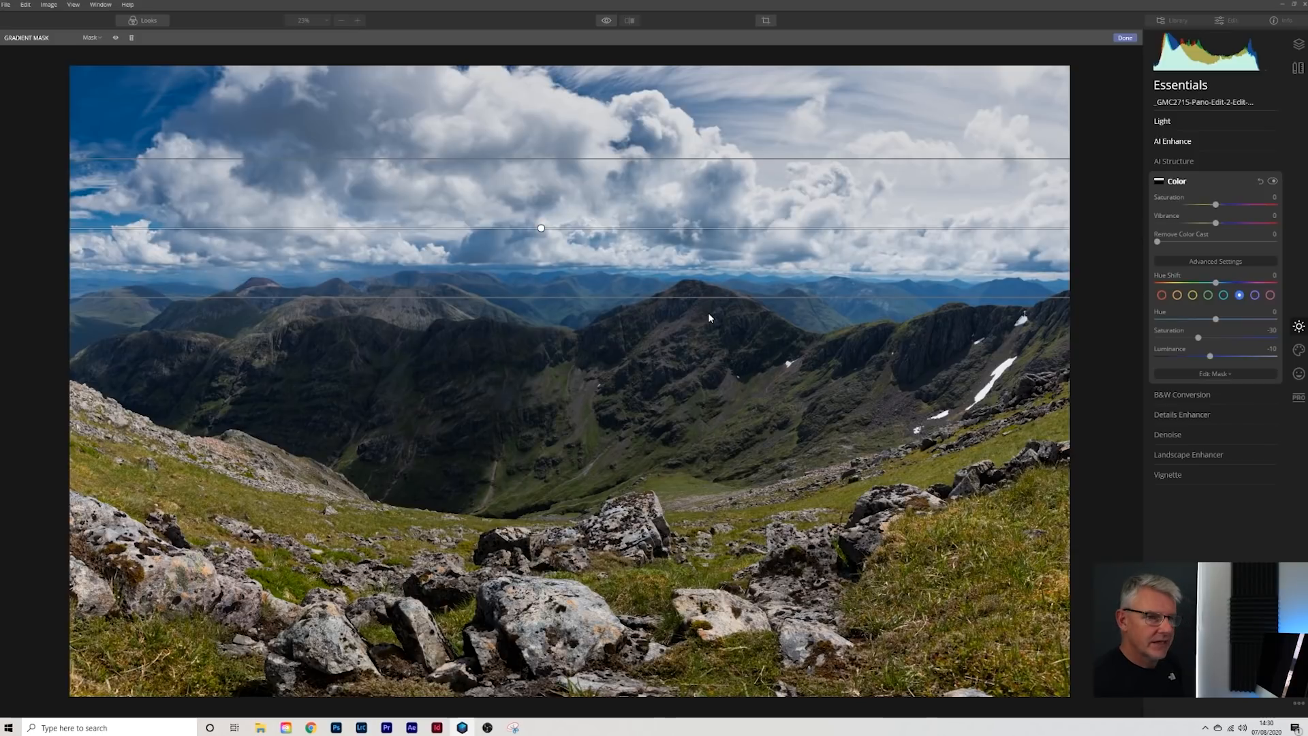
click(1215, 374)
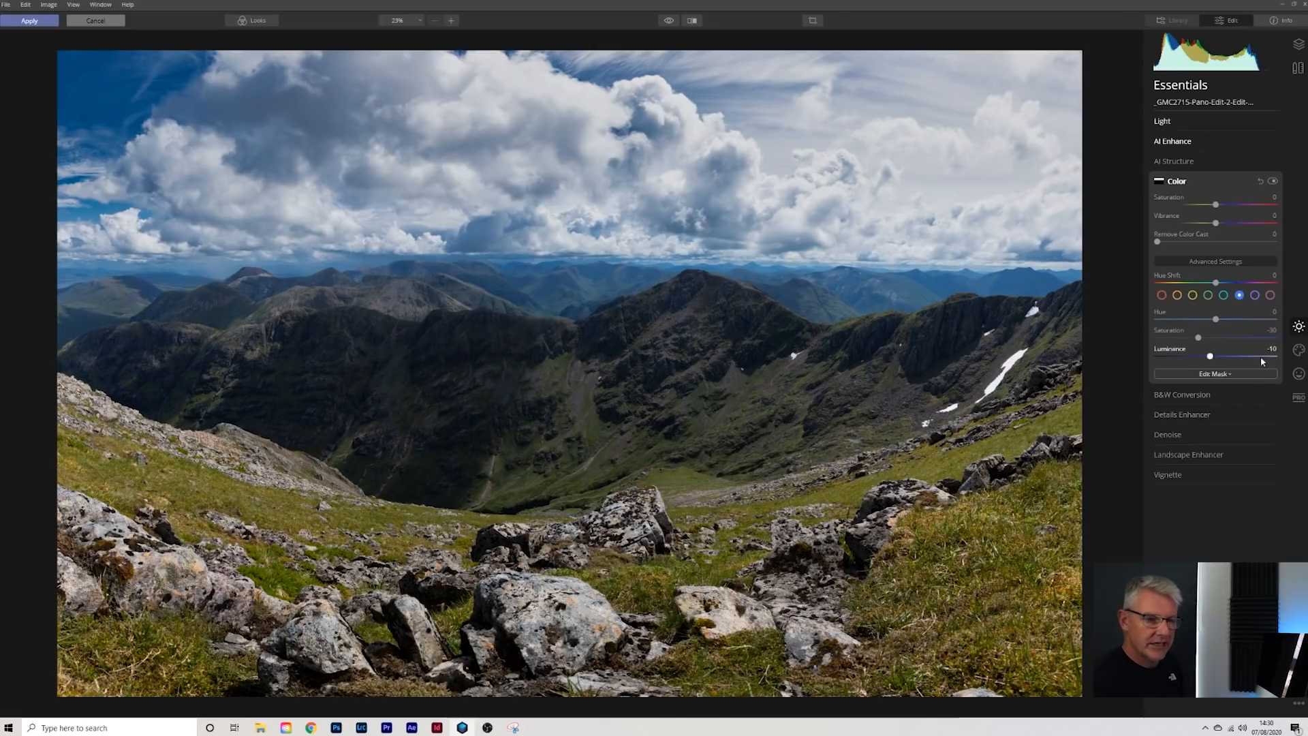
Examine the Color filter's mask overlay in Brush mode and compare the masked edit with the original photo.
click(1224, 375)
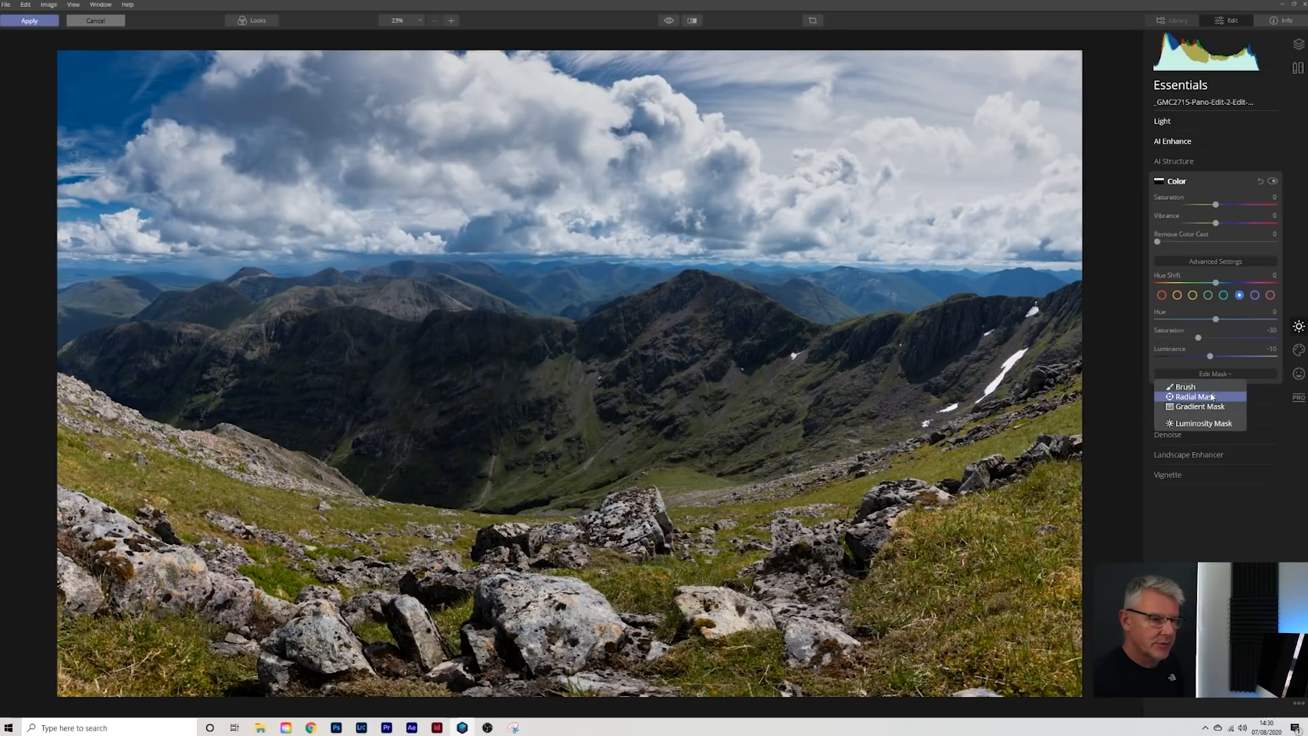
click(1186, 386)
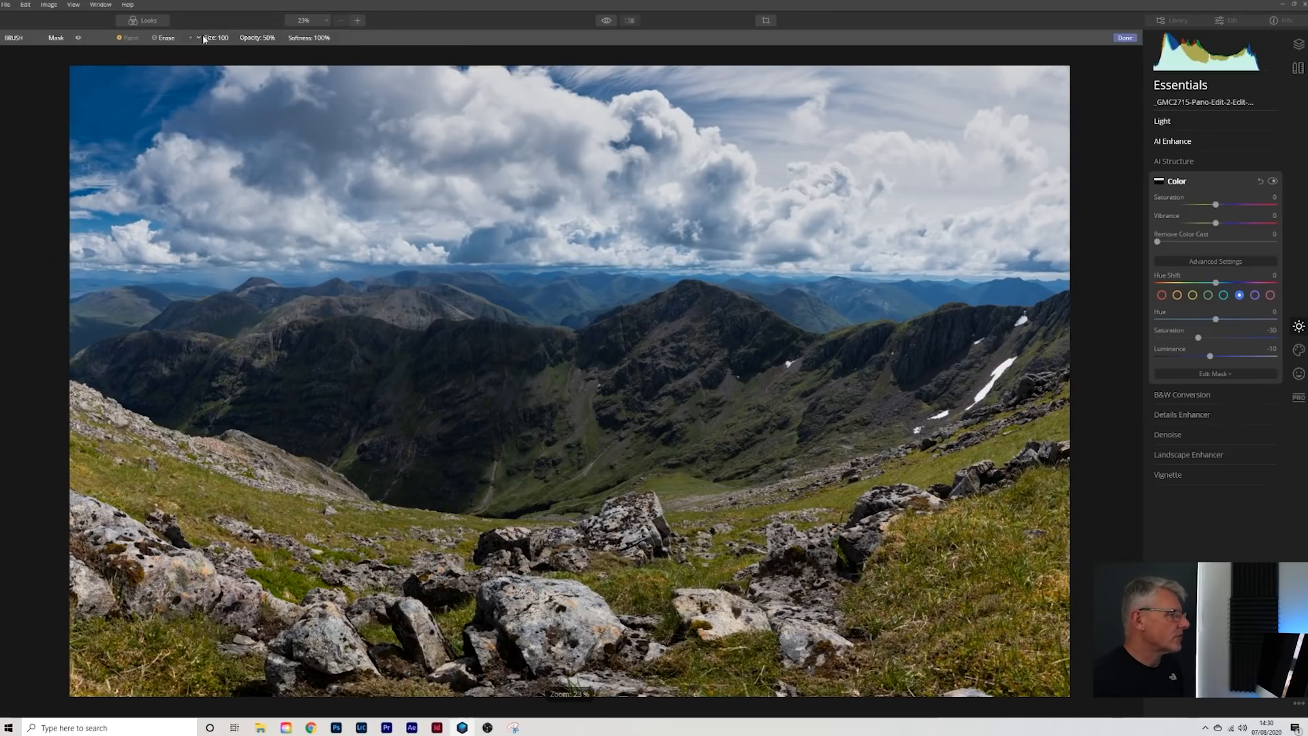
click(78, 38)
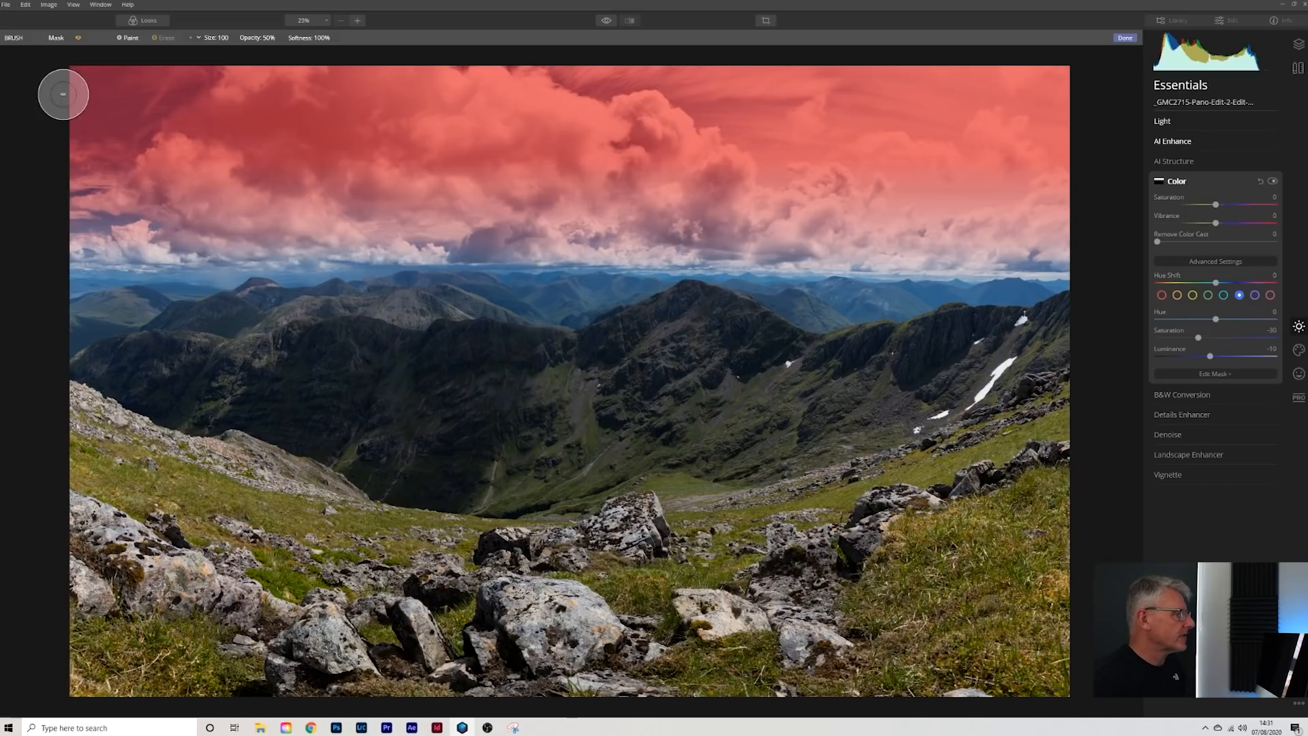
click(77, 39)
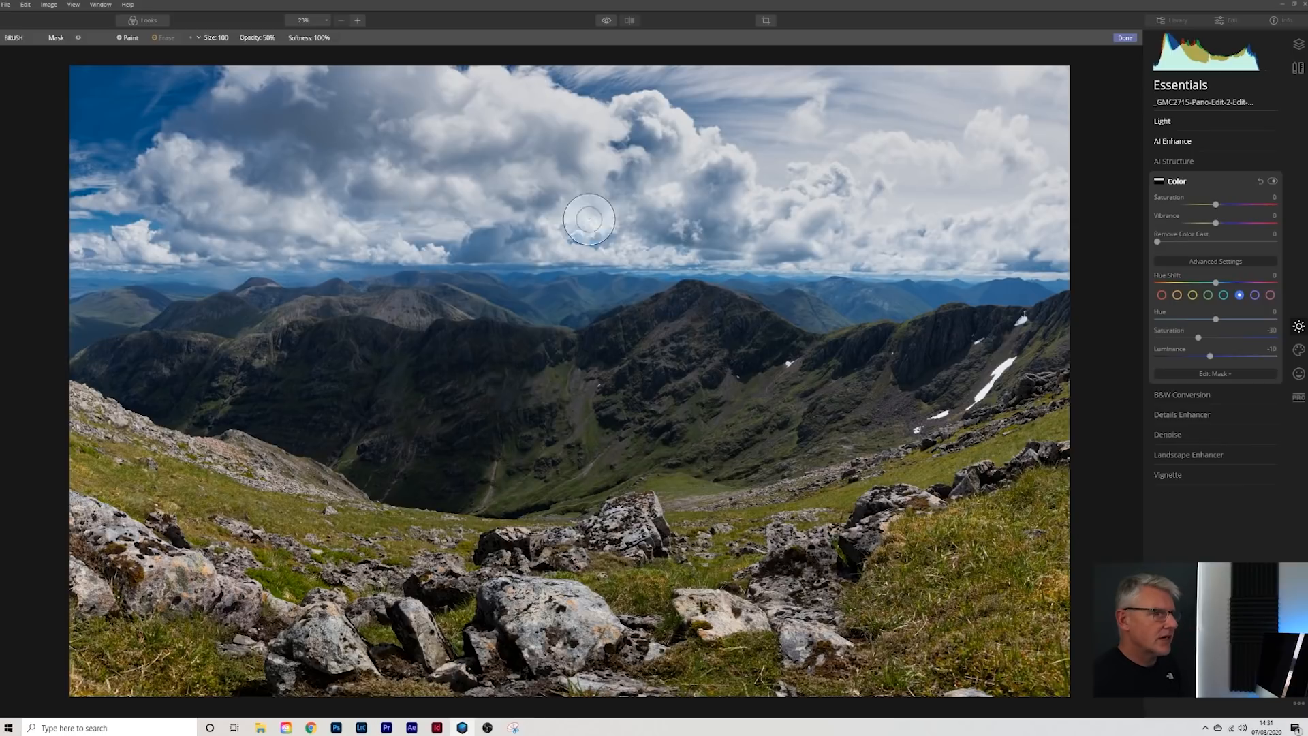
click(607, 20)
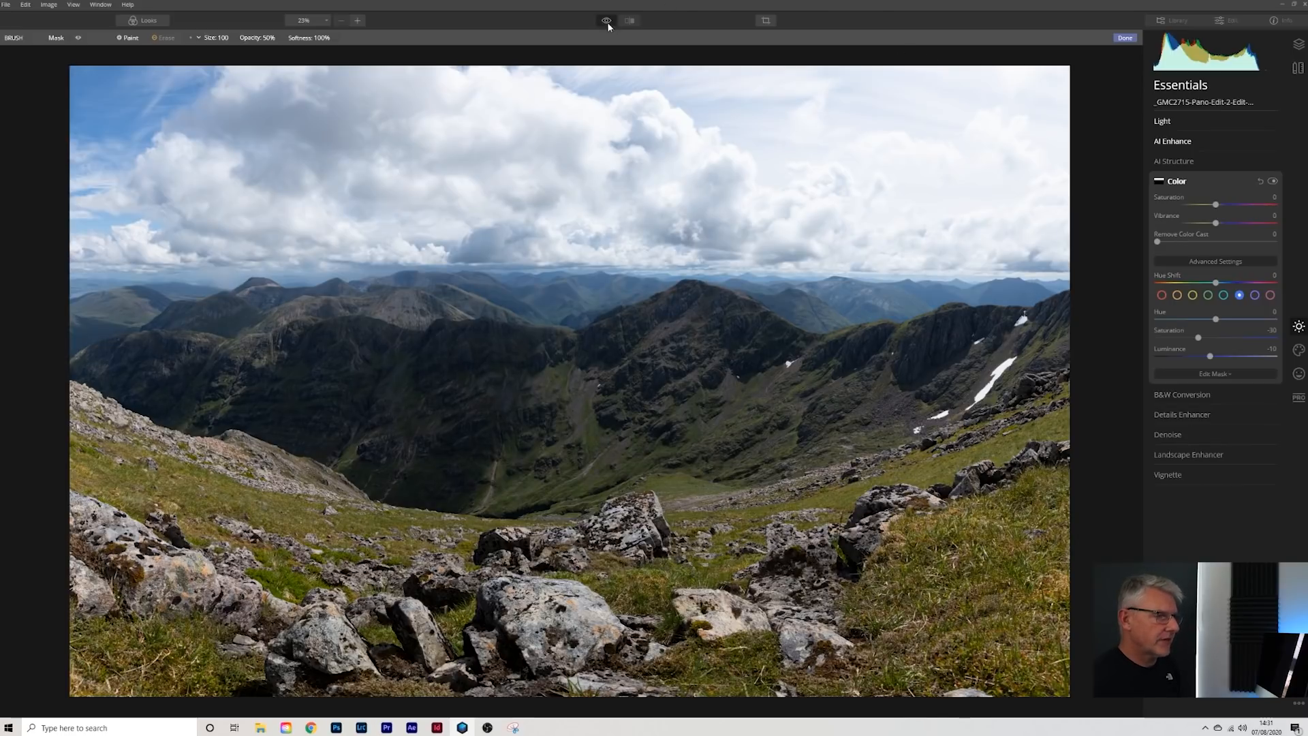
click(607, 20)
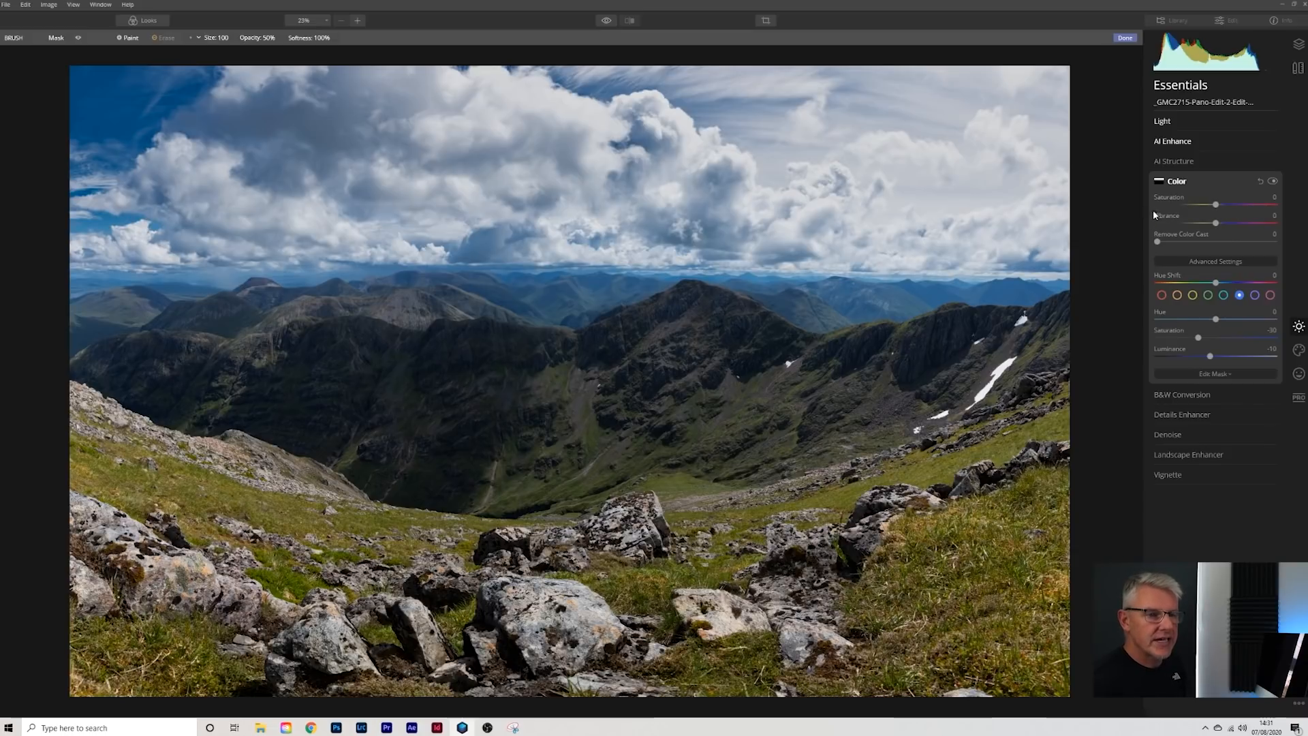
click(1178, 182)
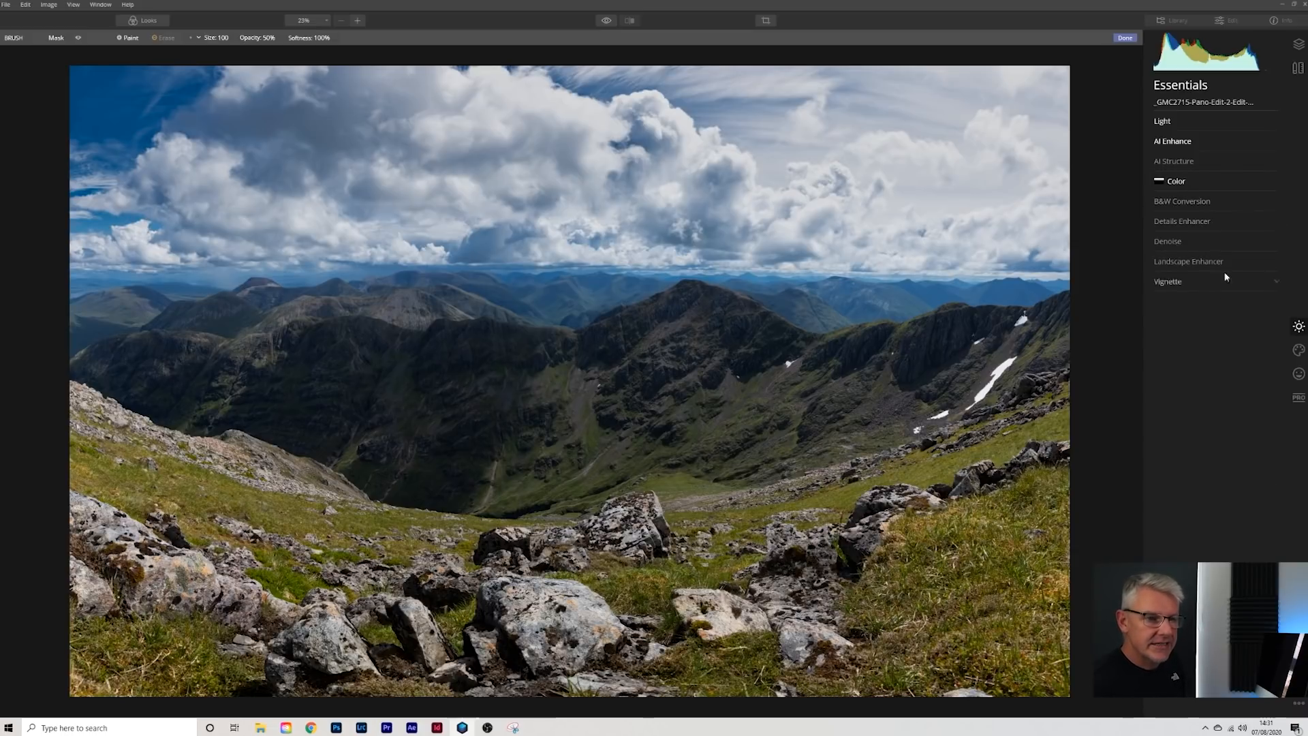
Set the Details Enhancer's Small Details to 17, judging the effect on the central mountain at 100% zoom.
click(1169, 222)
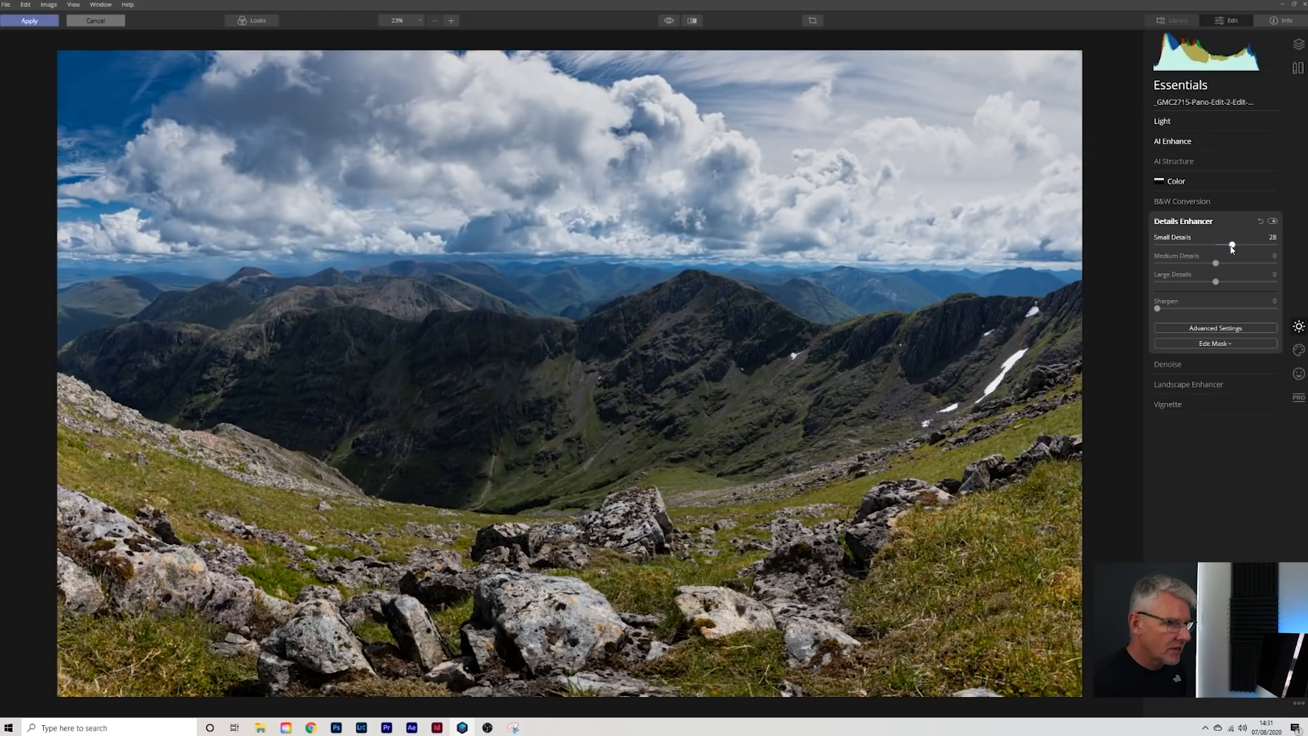
click(665, 342)
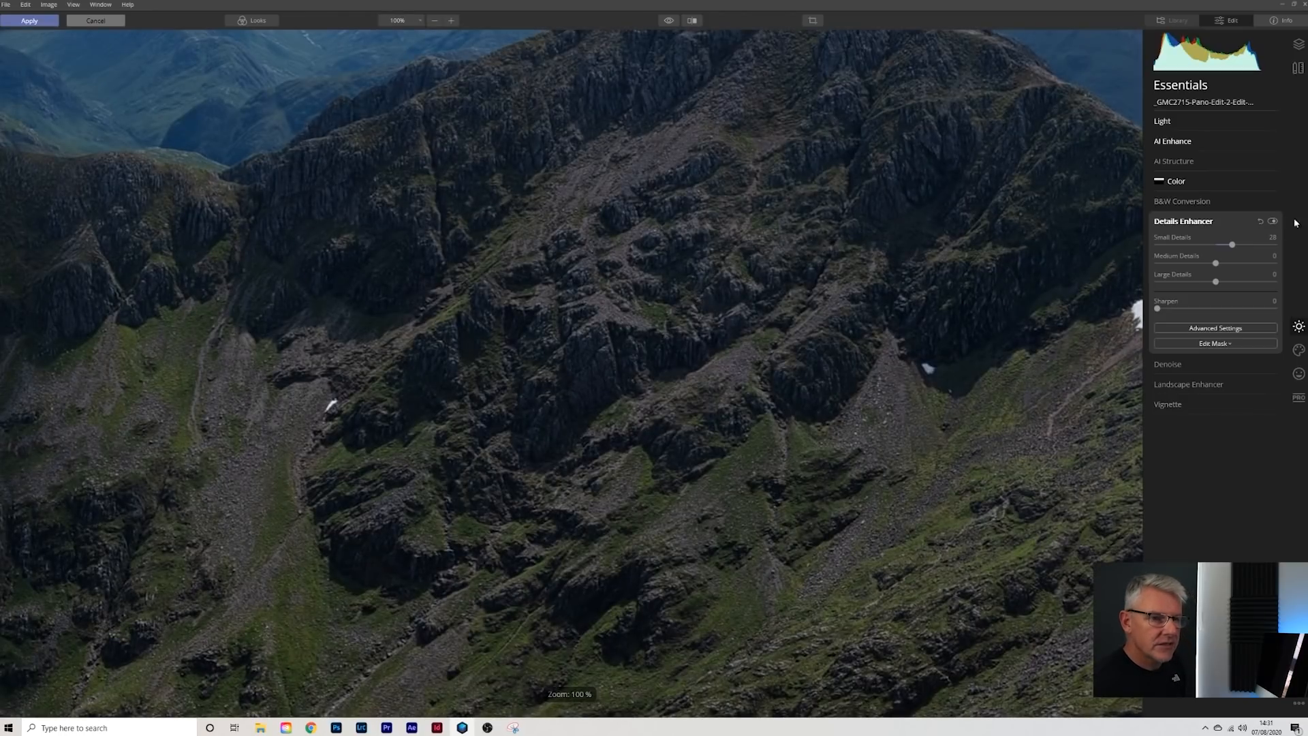
drag(1234, 245, 1226, 246)
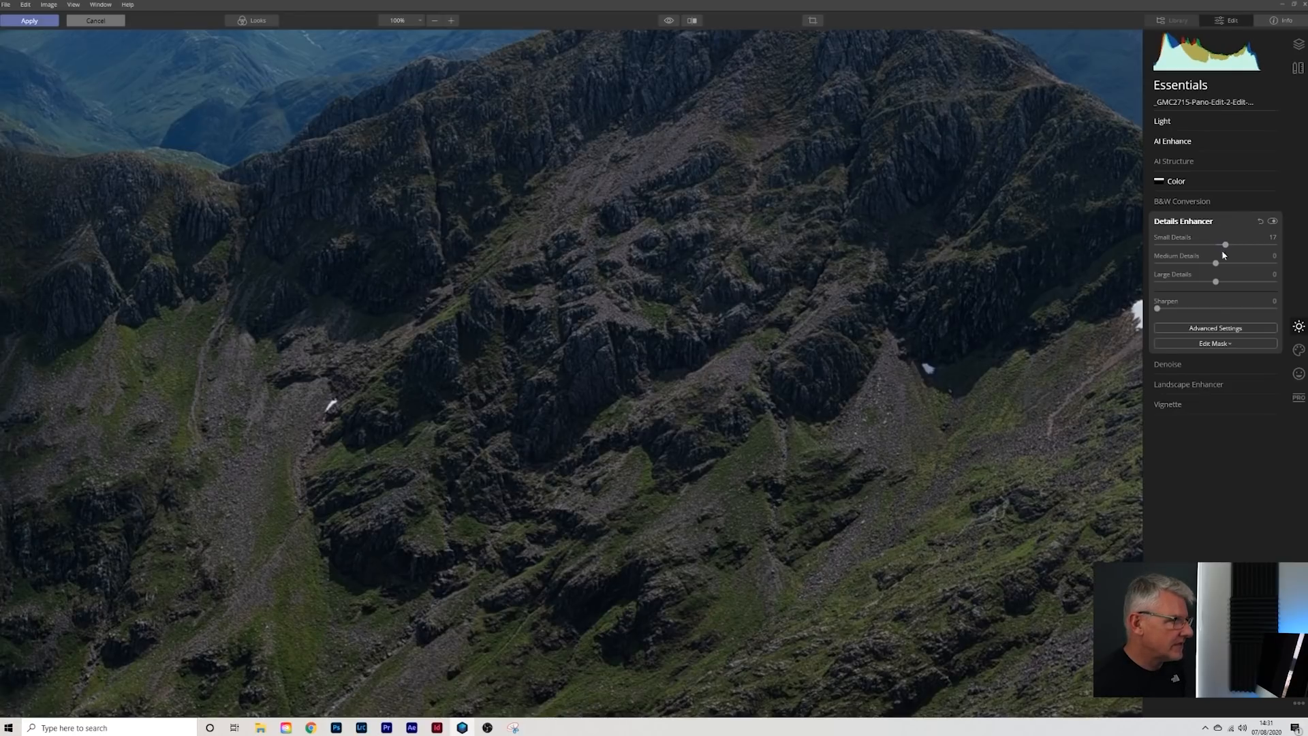
click(617, 315)
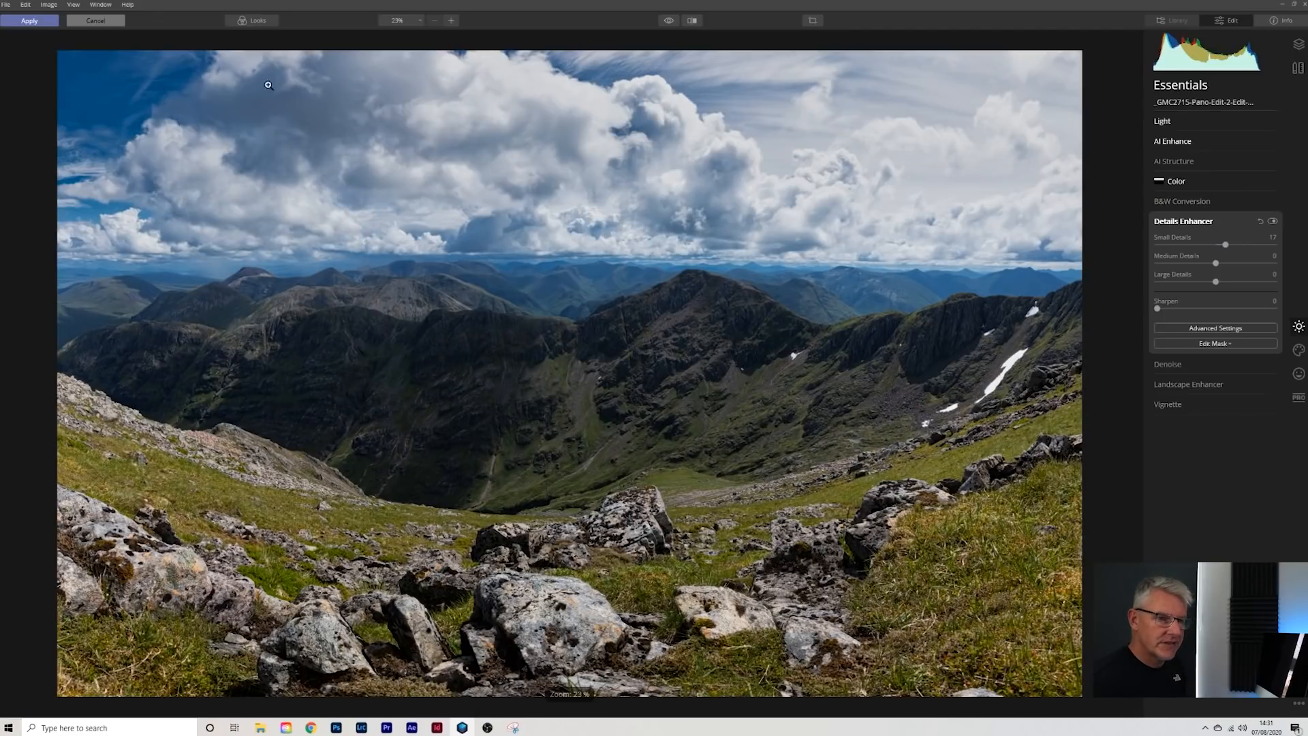
Brush the Details Enhancer mask over the mountains in Paint mode at size 100 and 100% opacity.
click(1224, 345)
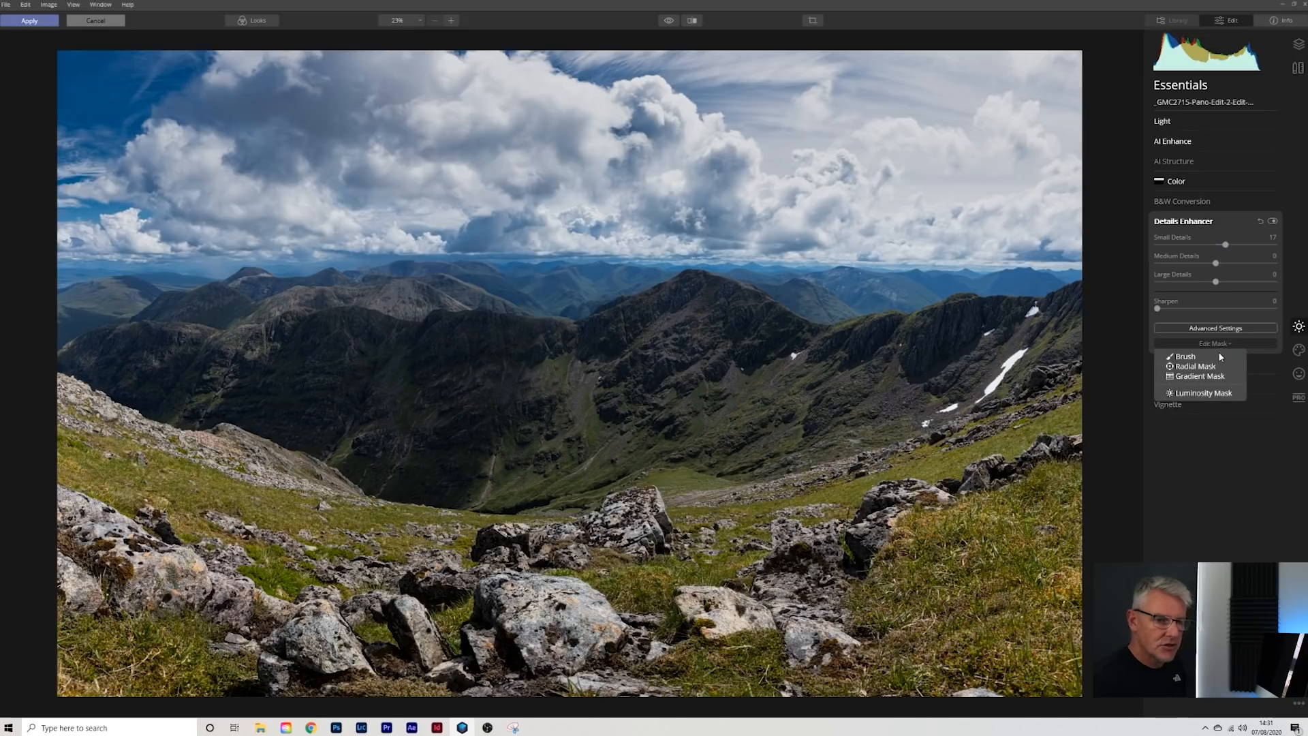
click(1220, 356)
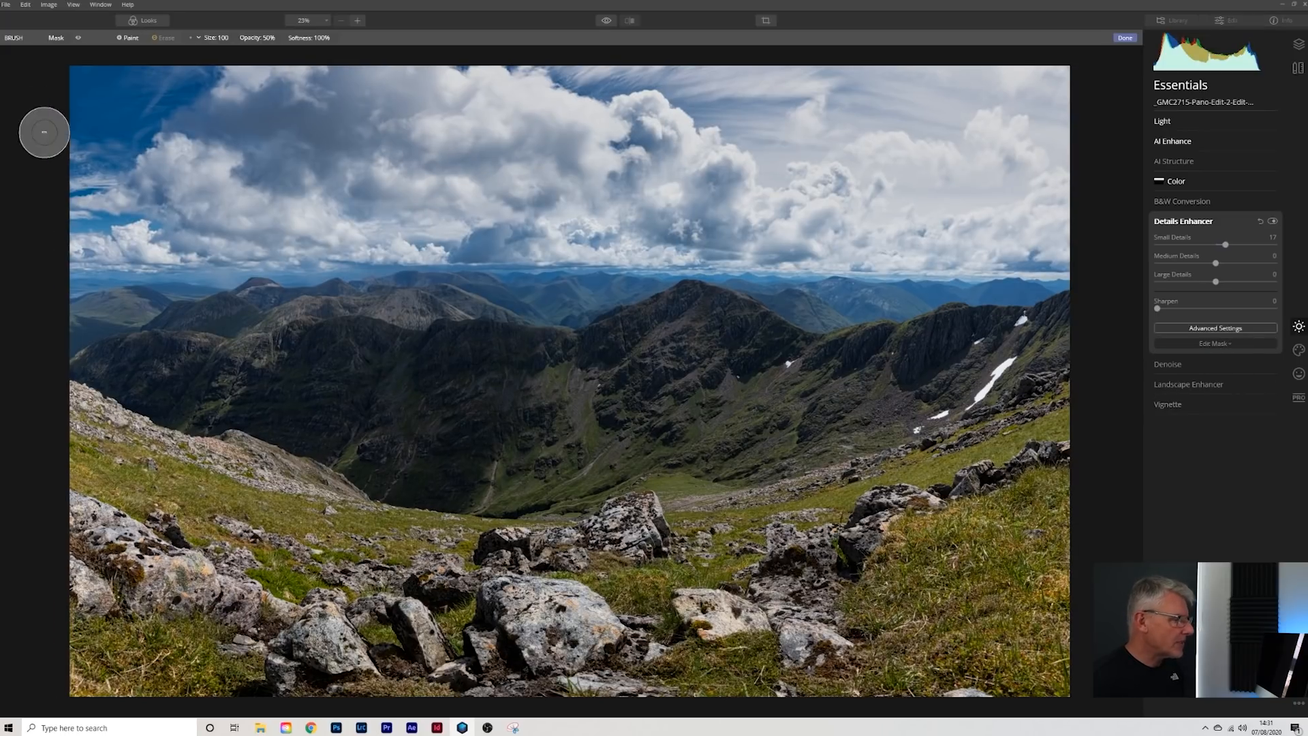
click(130, 39)
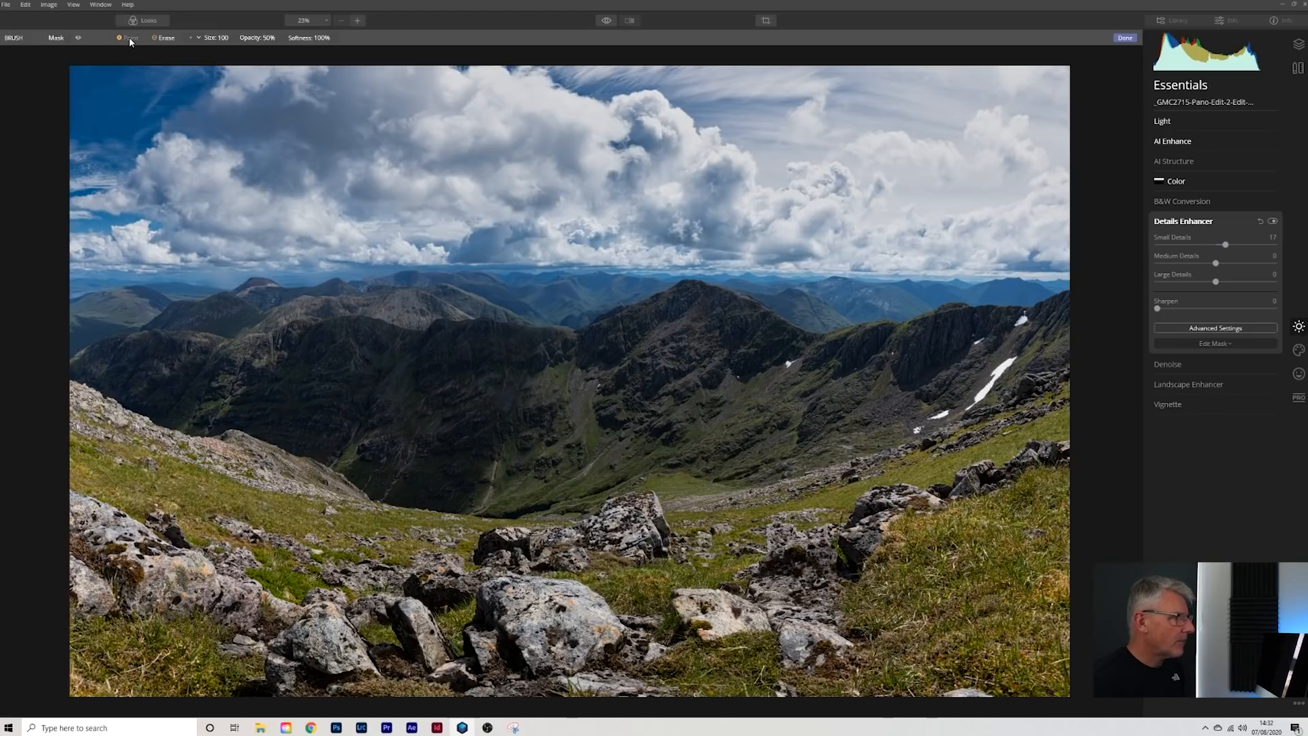
click(279, 39)
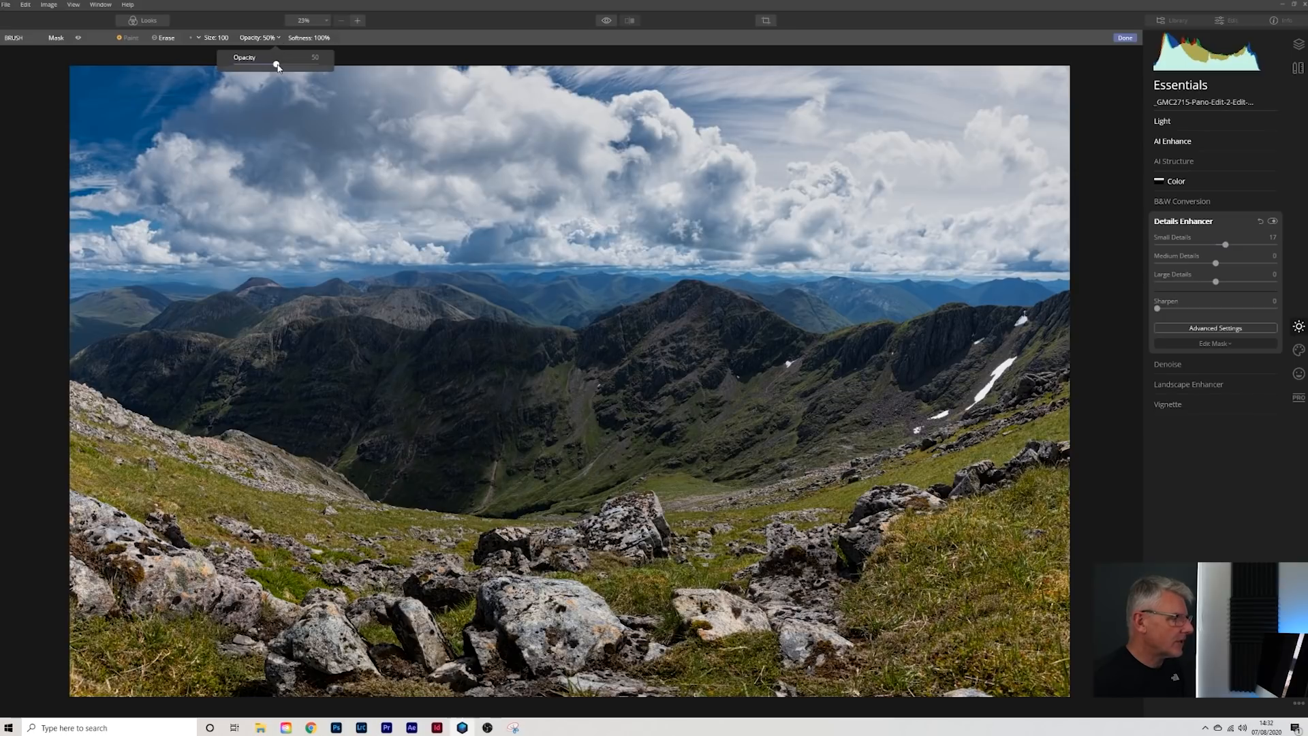
mouse_move(337, 345)
mouse_down()
mouse_move(105, 368)
mouse_move(202, 330)
mouse_move(407, 319)
mouse_move(597, 378)
mouse_move(88, 417)
mouse_move(649, 483)
mouse_move(932, 400)
mouse_move(795, 354)
mouse_move(614, 332)
mouse_move(666, 304)
mouse_move(508, 321)
mouse_move(919, 332)
mouse_move(864, 321)
mouse_move(1036, 316)
mouse_move(819, 401)
mouse_move(1069, 362)
mouse_move(990, 458)
mouse_up()
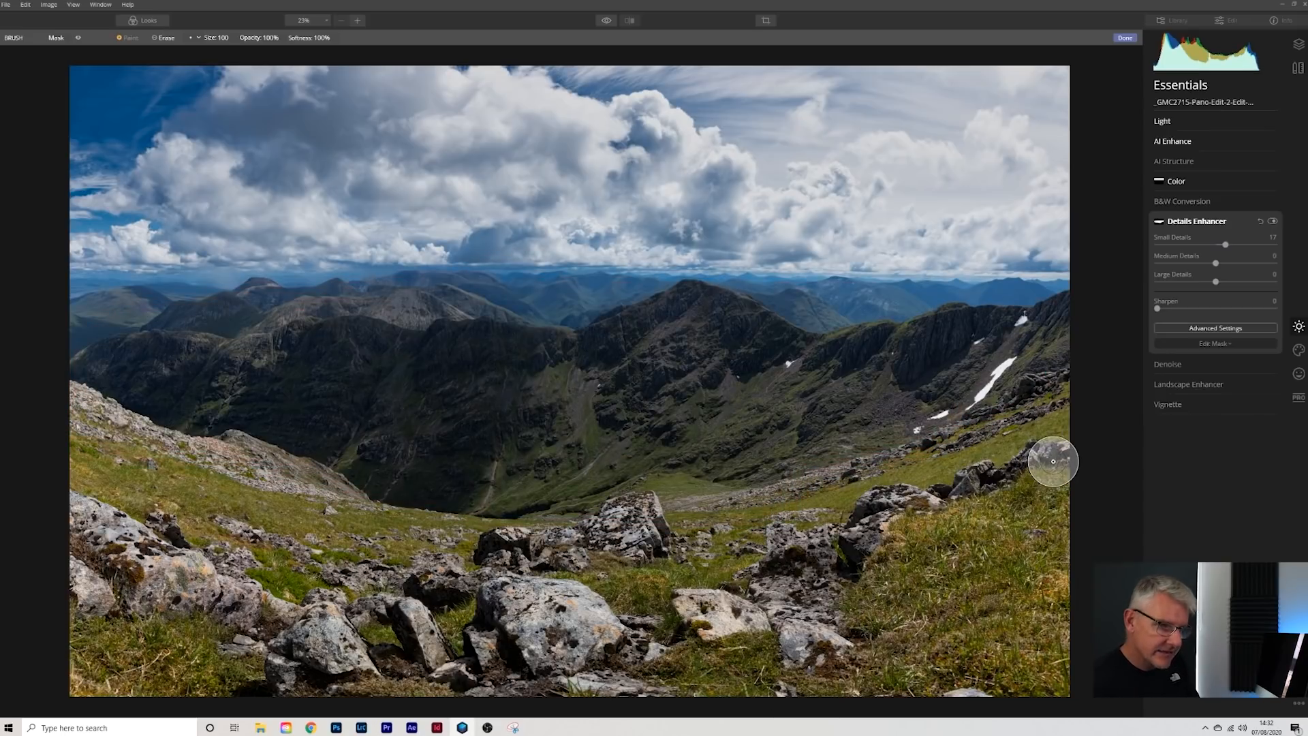
Reduce the brush size to 64 and paint the Details Enhancer mask over the foreground rocks and grass.
key(bracketleft)
key(bracketleft)
key(bracketleft)
key(bracketleft)
mouse_move(1056, 447)
mouse_down()
mouse_move(921, 498)
mouse_move(874, 499)
mouse_move(890, 499)
mouse_move(835, 550)
mouse_move(850, 548)
mouse_move(749, 547)
mouse_move(791, 539)
mouse_move(797, 610)
mouse_move(842, 641)
mouse_move(819, 542)
mouse_move(785, 591)
mouse_move(815, 567)
mouse_move(812, 617)
mouse_move(717, 608)
mouse_move(794, 631)
mouse_move(745, 621)
mouse_up()
mouse_move(641, 540)
mouse_down()
mouse_move(595, 525)
mouse_move(563, 552)
mouse_move(485, 547)
mouse_up()
mouse_move(524, 613)
mouse_down()
mouse_move(481, 599)
mouse_move(511, 586)
mouse_move(462, 580)
mouse_move(529, 602)
mouse_move(558, 595)
mouse_move(531, 604)
mouse_move(576, 627)
mouse_move(582, 639)
mouse_move(559, 646)
mouse_move(671, 646)
mouse_move(518, 640)
mouse_move(524, 657)
mouse_move(470, 672)
mouse_move(453, 650)
mouse_up()
mouse_move(400, 605)
mouse_down()
mouse_move(412, 599)
mouse_move(379, 579)
mouse_move(300, 573)
mouse_up()
mouse_move(337, 634)
mouse_down()
mouse_move(367, 659)
mouse_move(314, 646)
mouse_move(266, 663)
mouse_move(244, 616)
mouse_move(136, 573)
mouse_move(116, 538)
mouse_move(153, 579)
mouse_move(122, 599)
mouse_move(183, 586)
mouse_up()
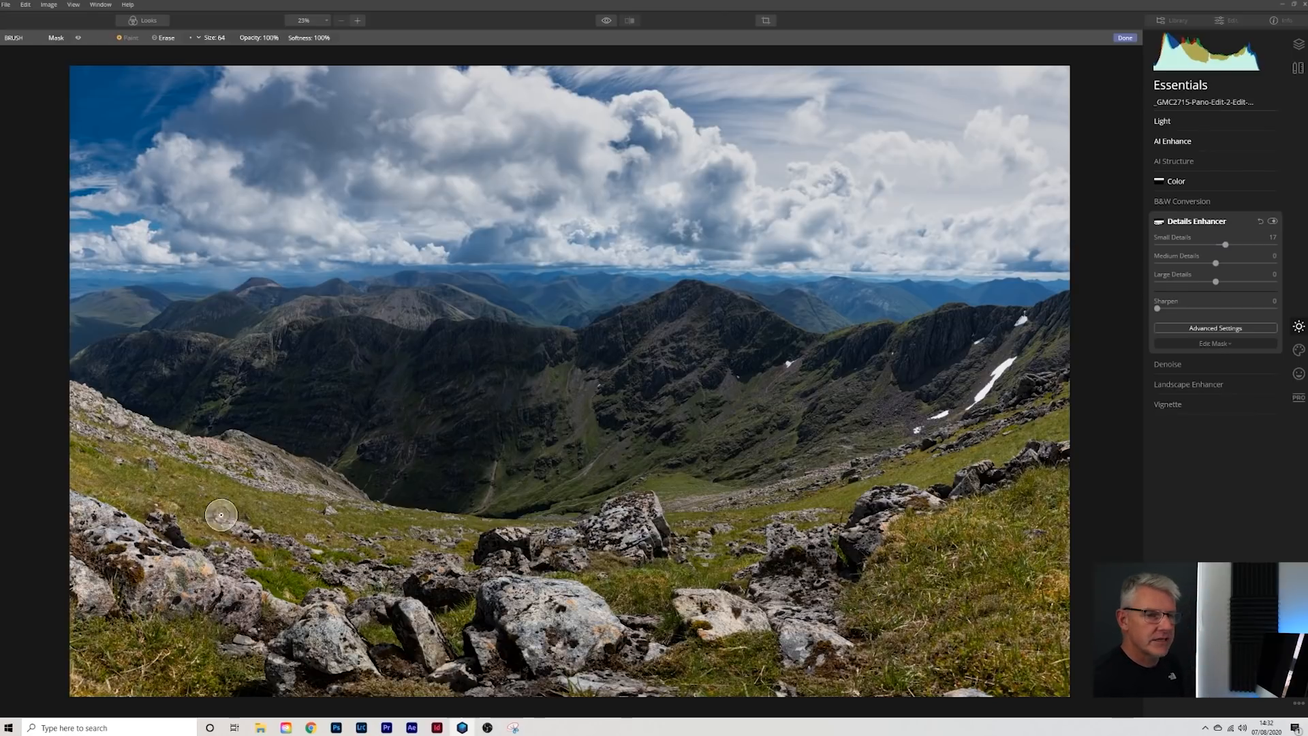
Compare the photo with the Details Enhancer off and on, and collapse the filter's settings.
click(1272, 222)
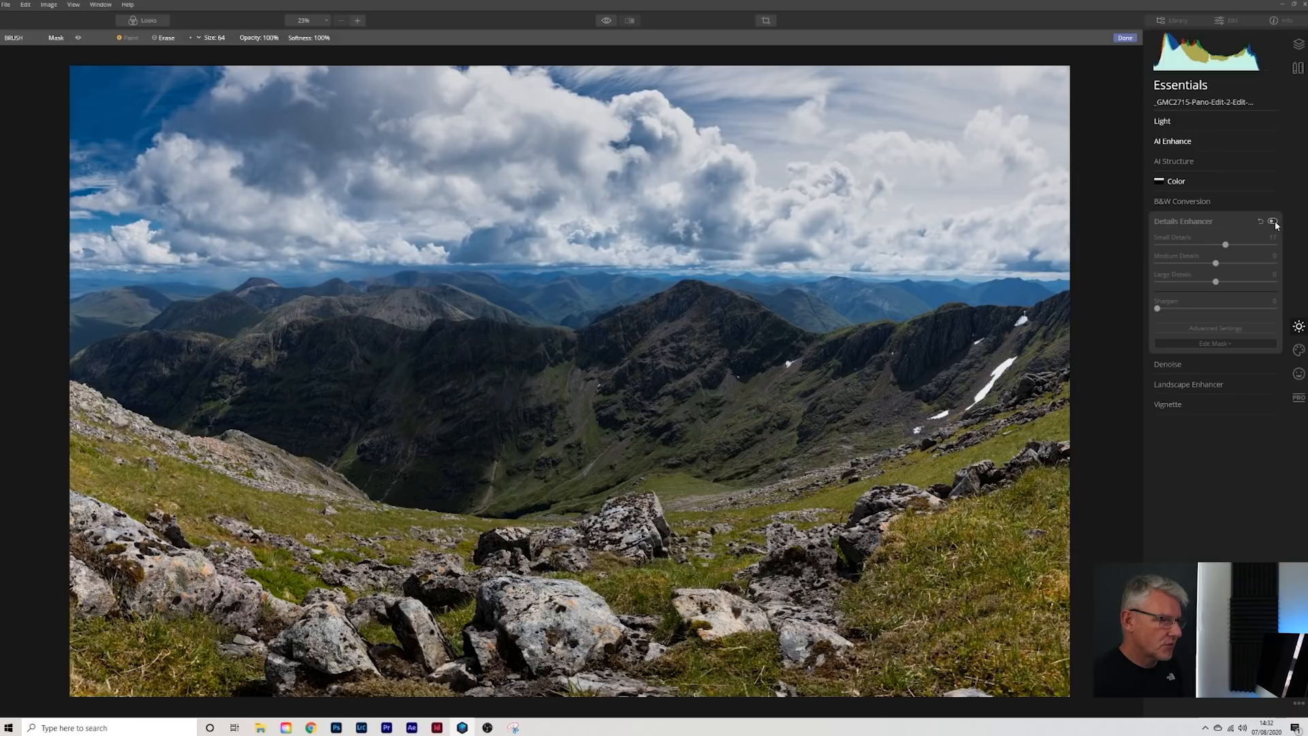
click(1272, 222)
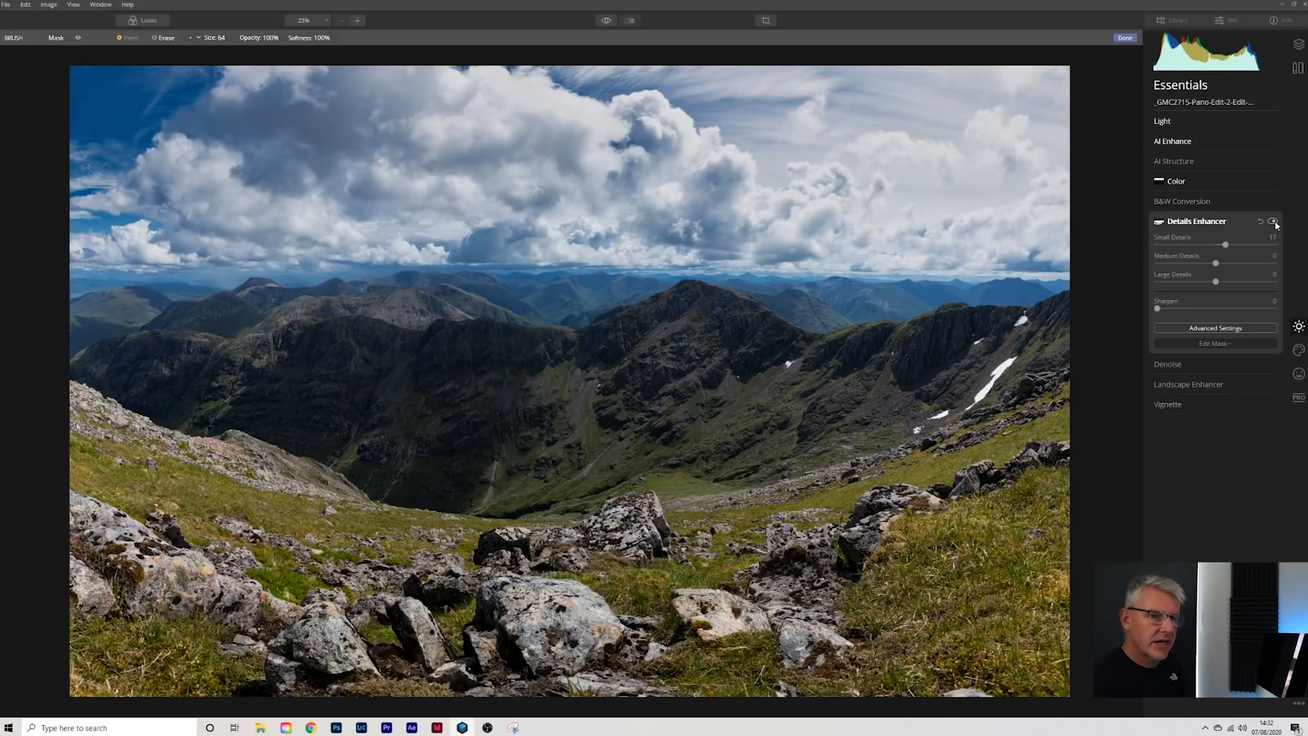
click(1231, 222)
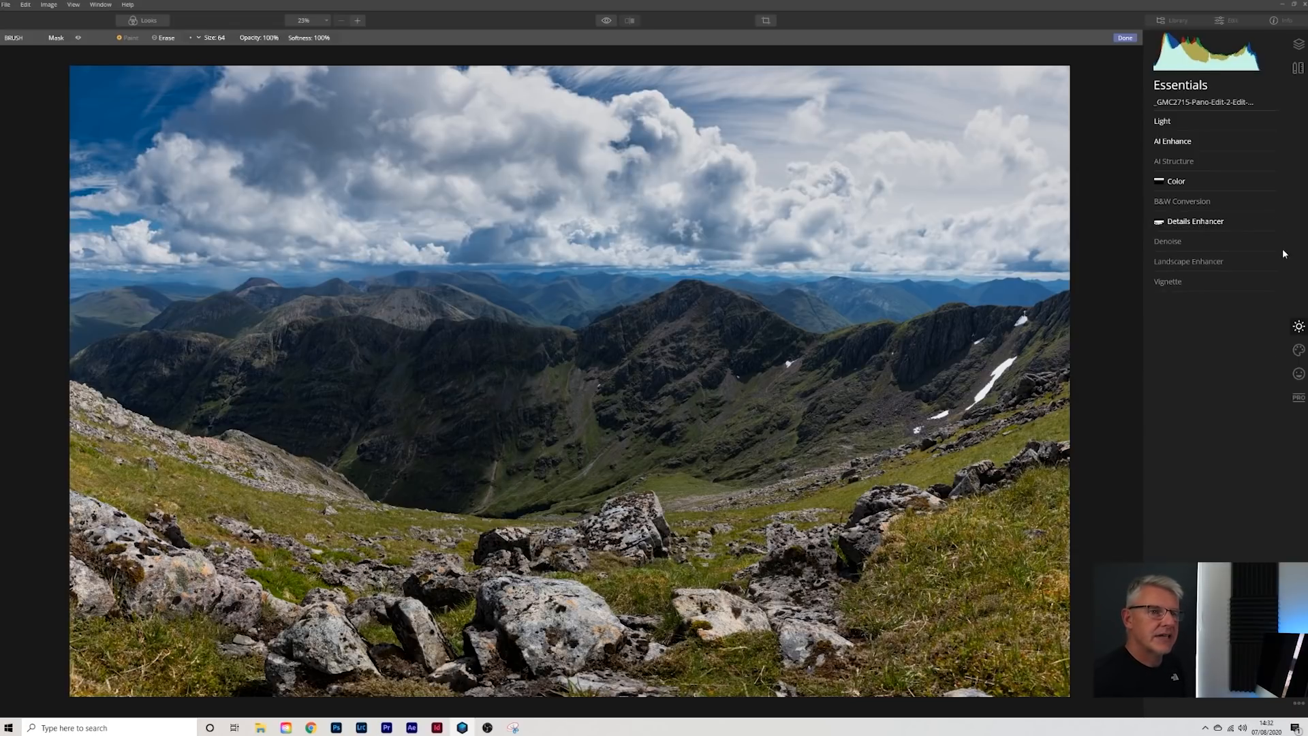
Add a new adjustment layer above the photo layer.
click(1301, 45)
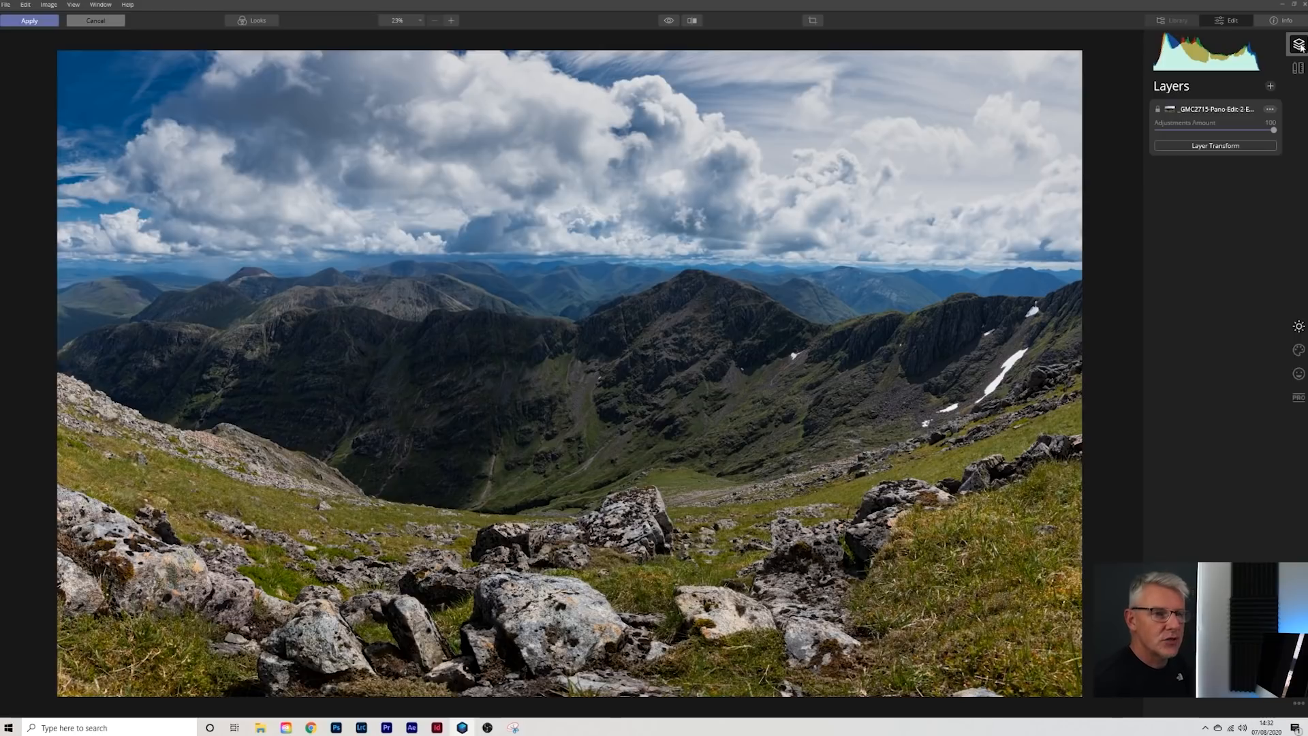
click(1271, 86)
click(1256, 100)
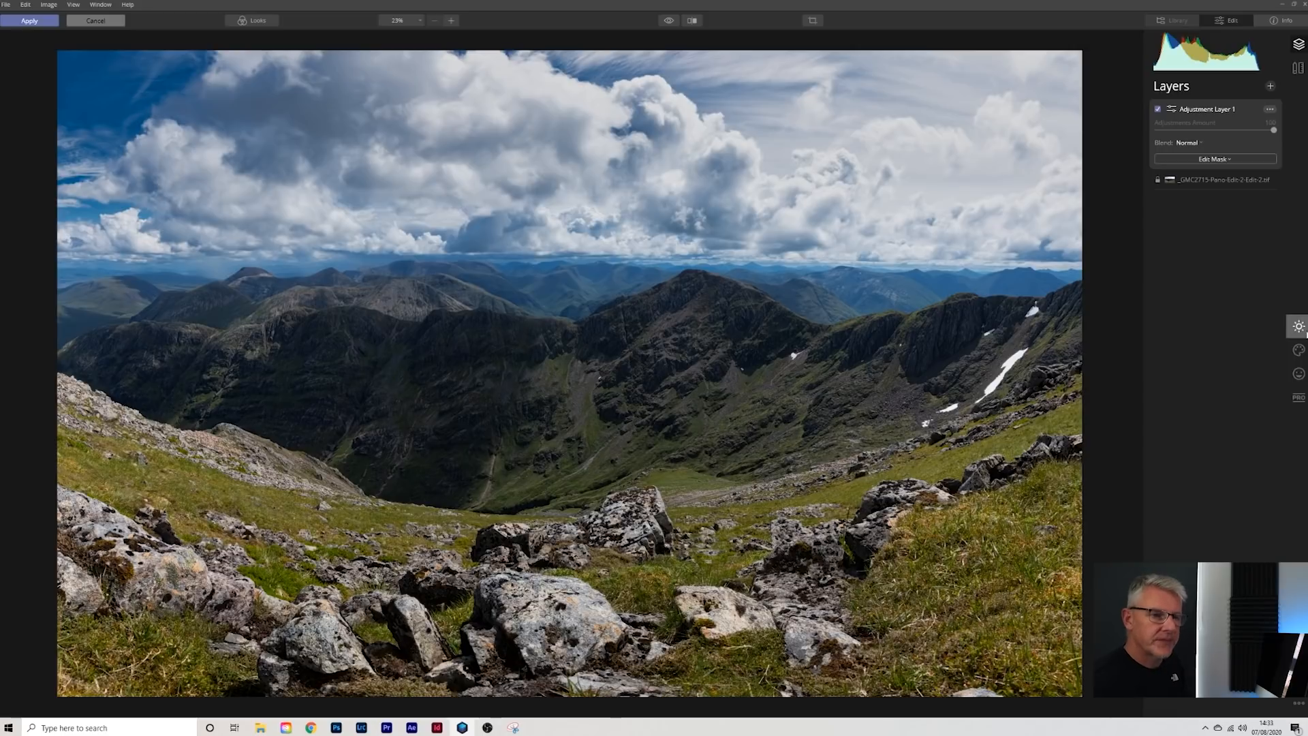
In the adjustment layer's advanced Color settings, set the green channel's Saturation to 31 and Luminance to 44.
click(1300, 328)
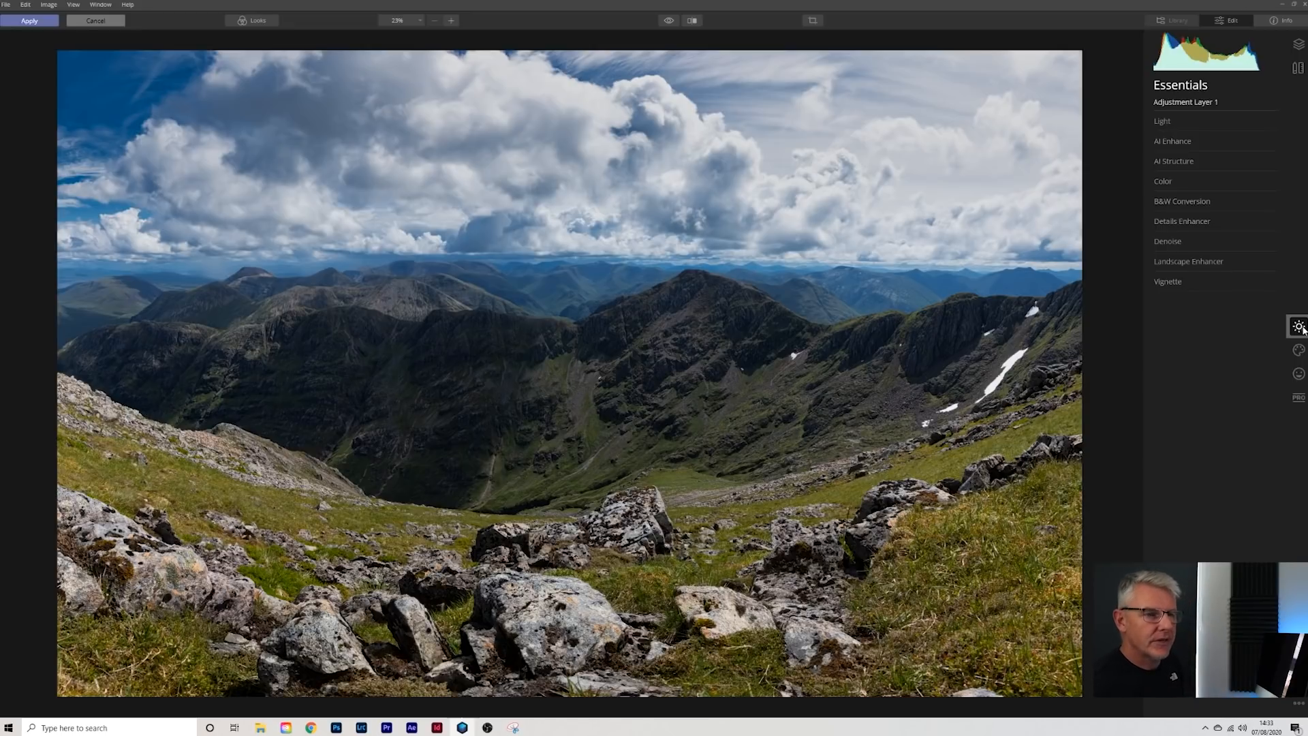
click(1156, 181)
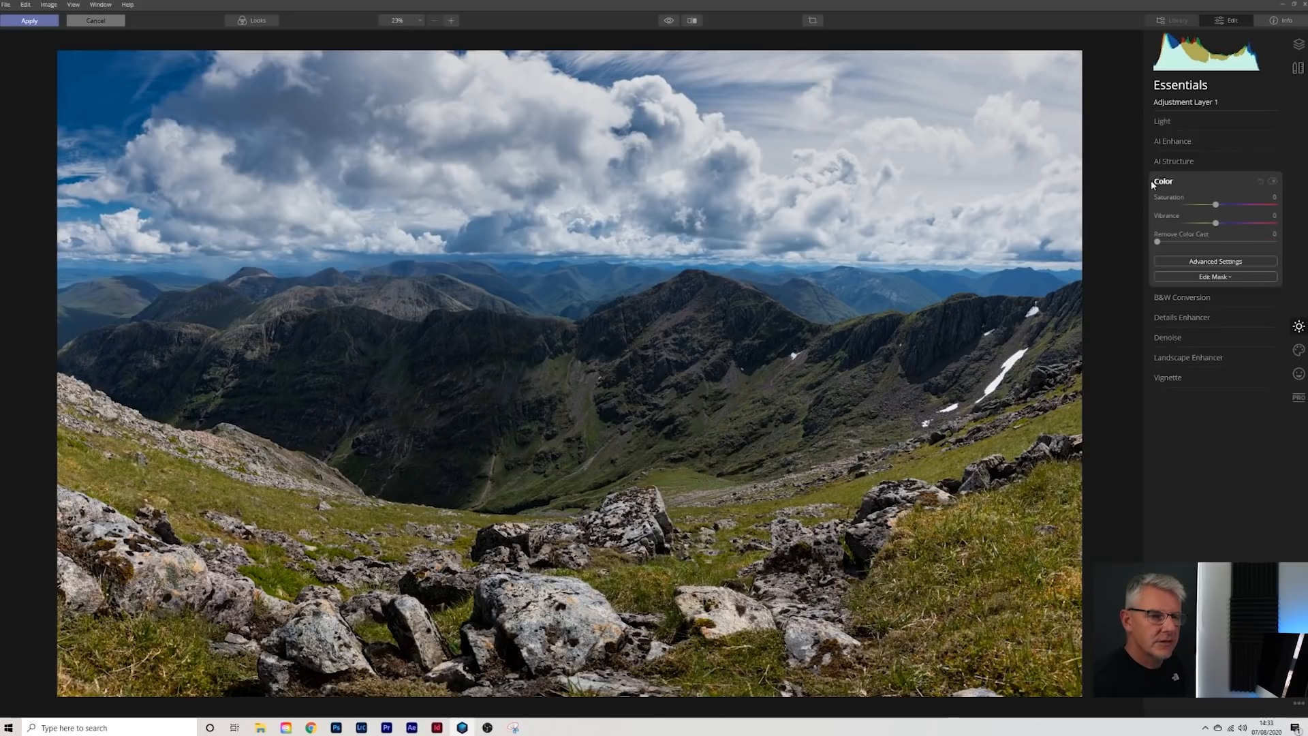
click(1213, 263)
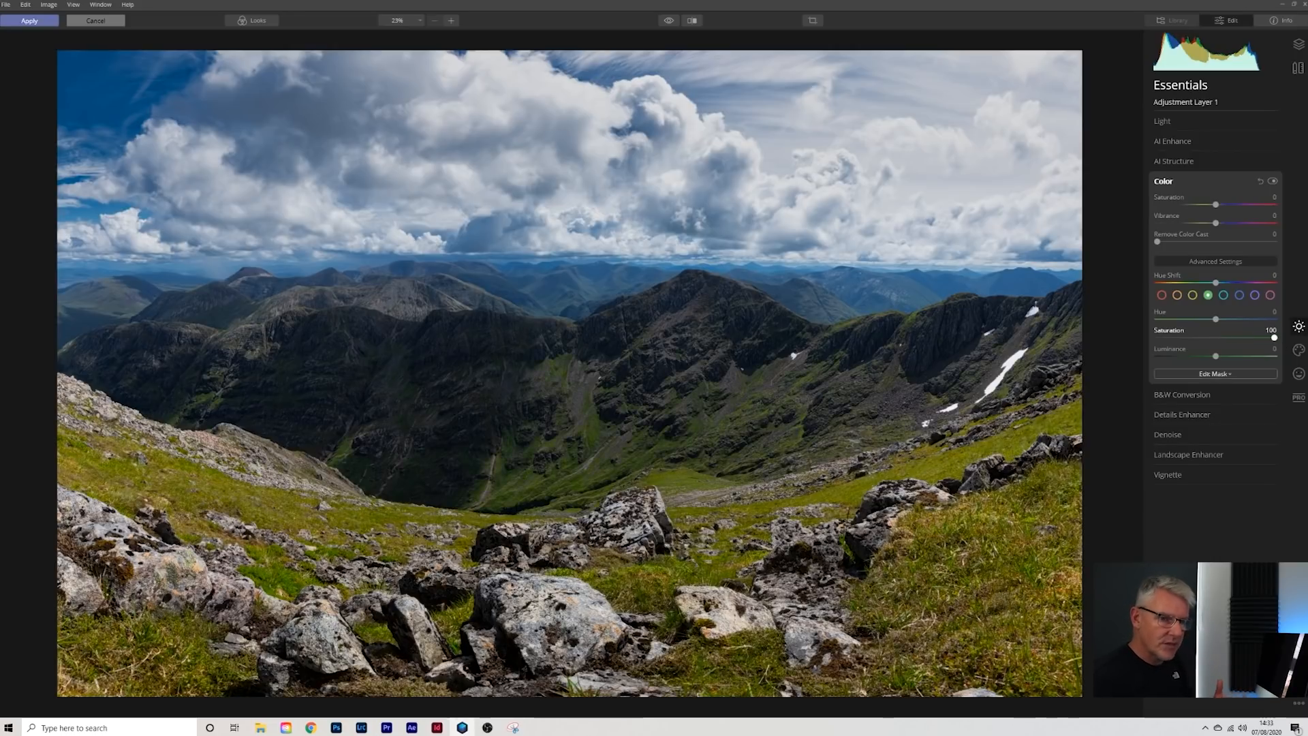
drag(1280, 351, 1058, 346)
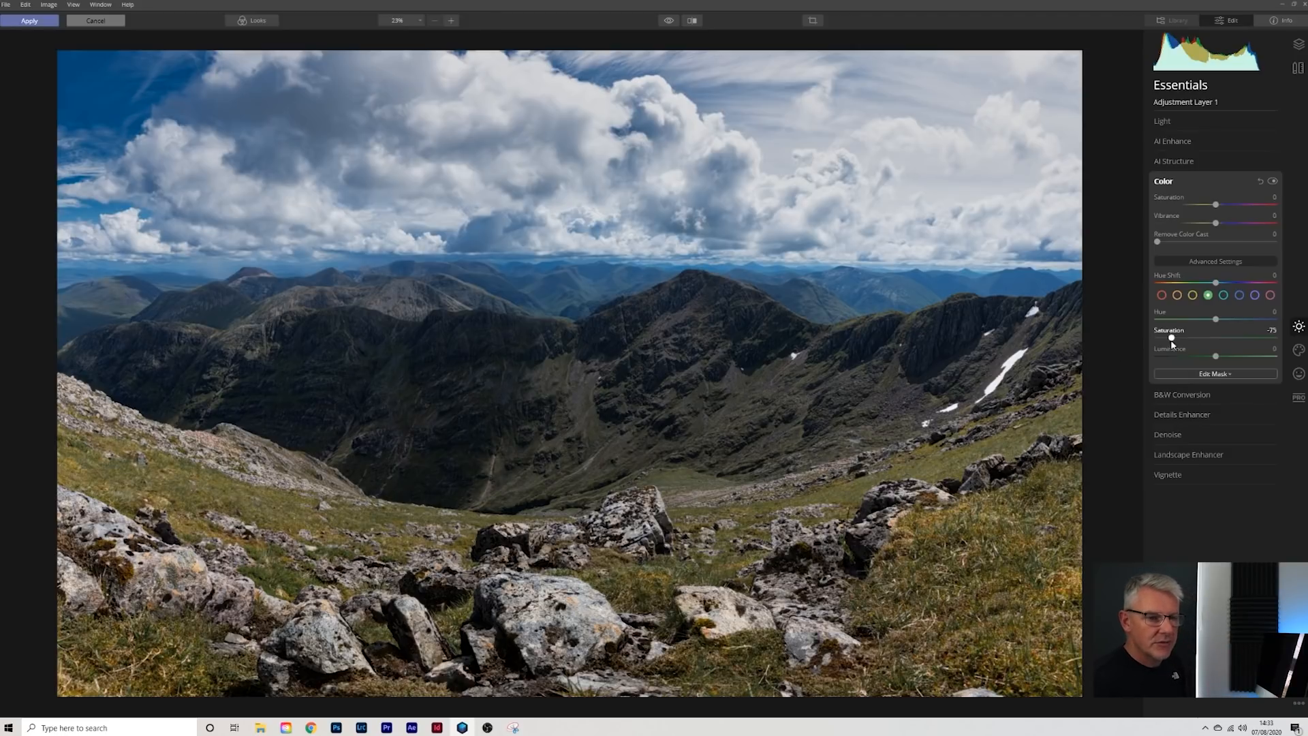
drag(1233, 343, 1233, 343)
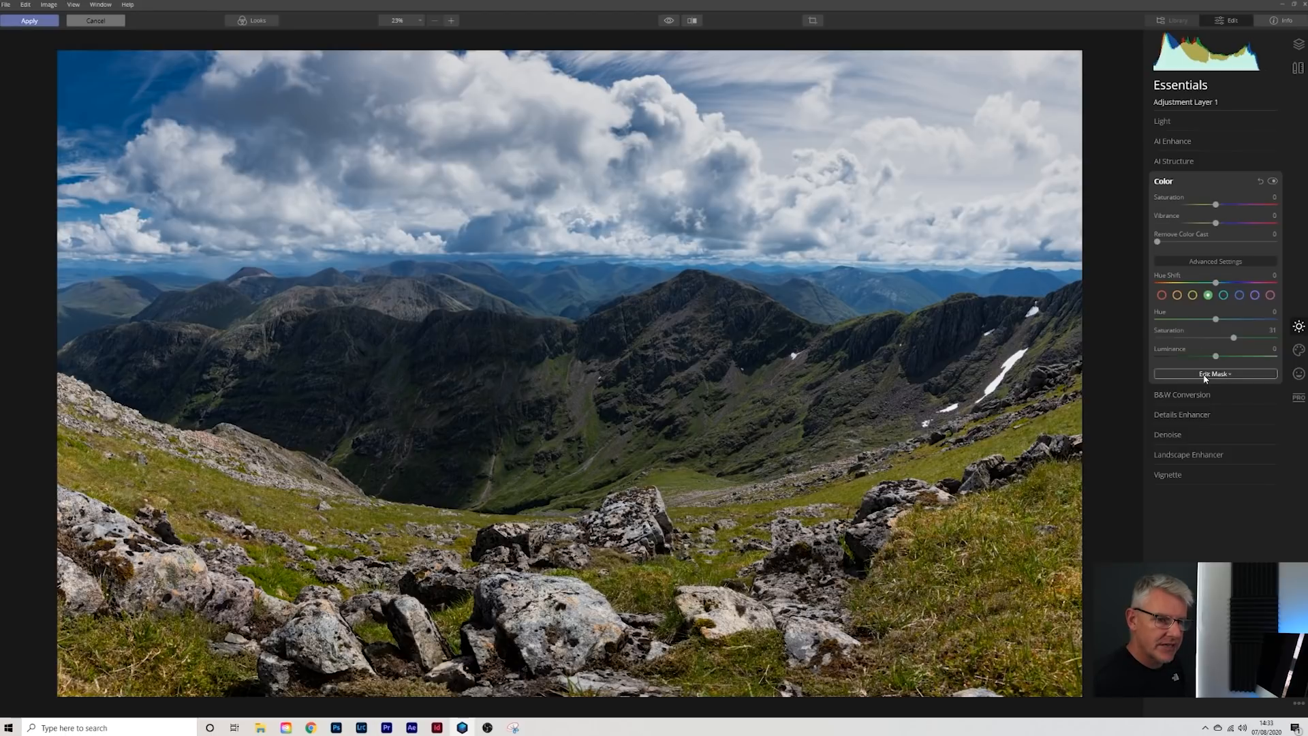
drag(1215, 360, 1238, 361)
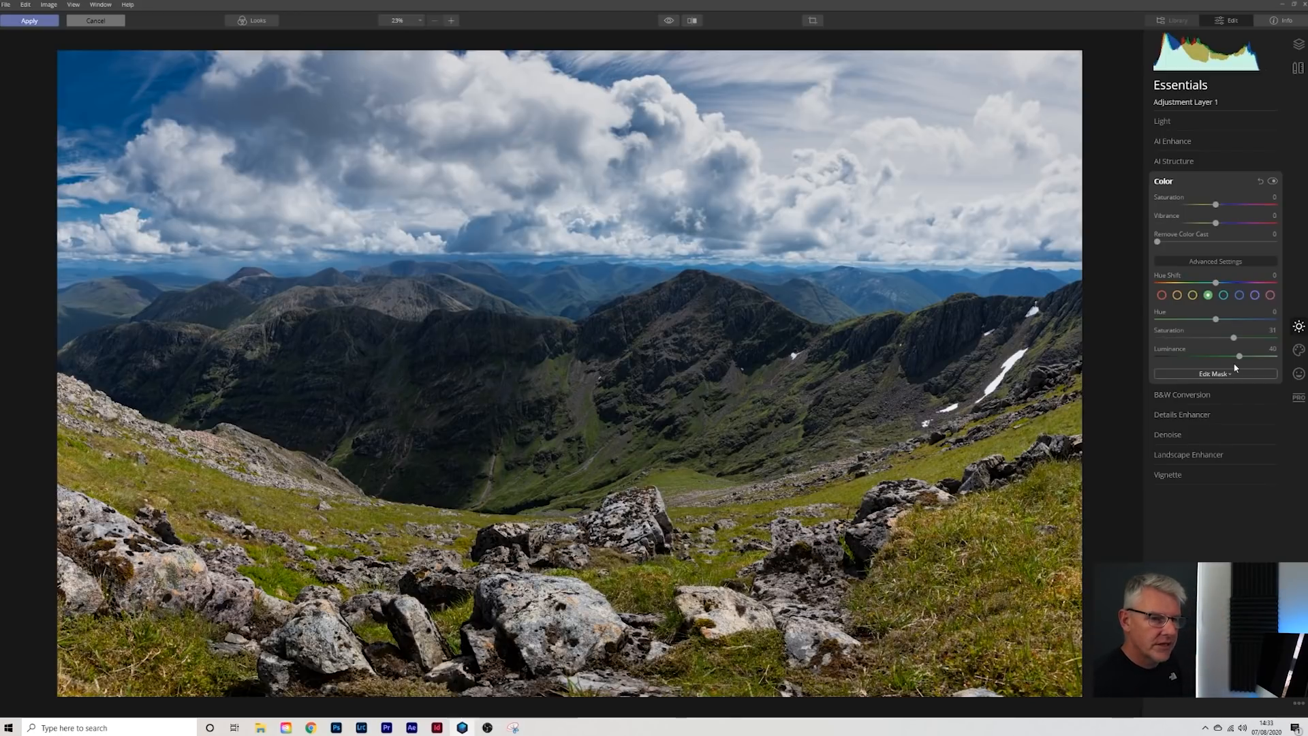
drag(1253, 363, 1288, 367)
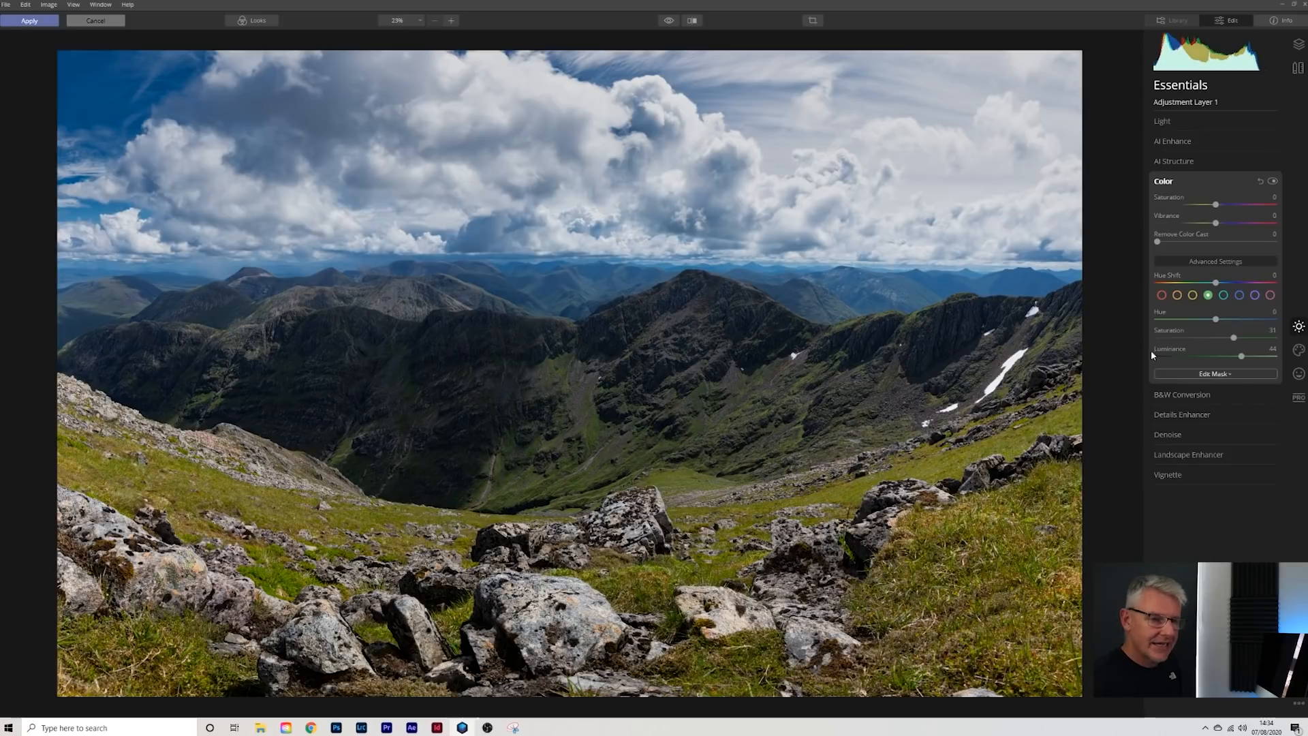
Brush the Color filter's mask over the central and left mountain slopes at size 100 and 50% opacity.
click(1252, 374)
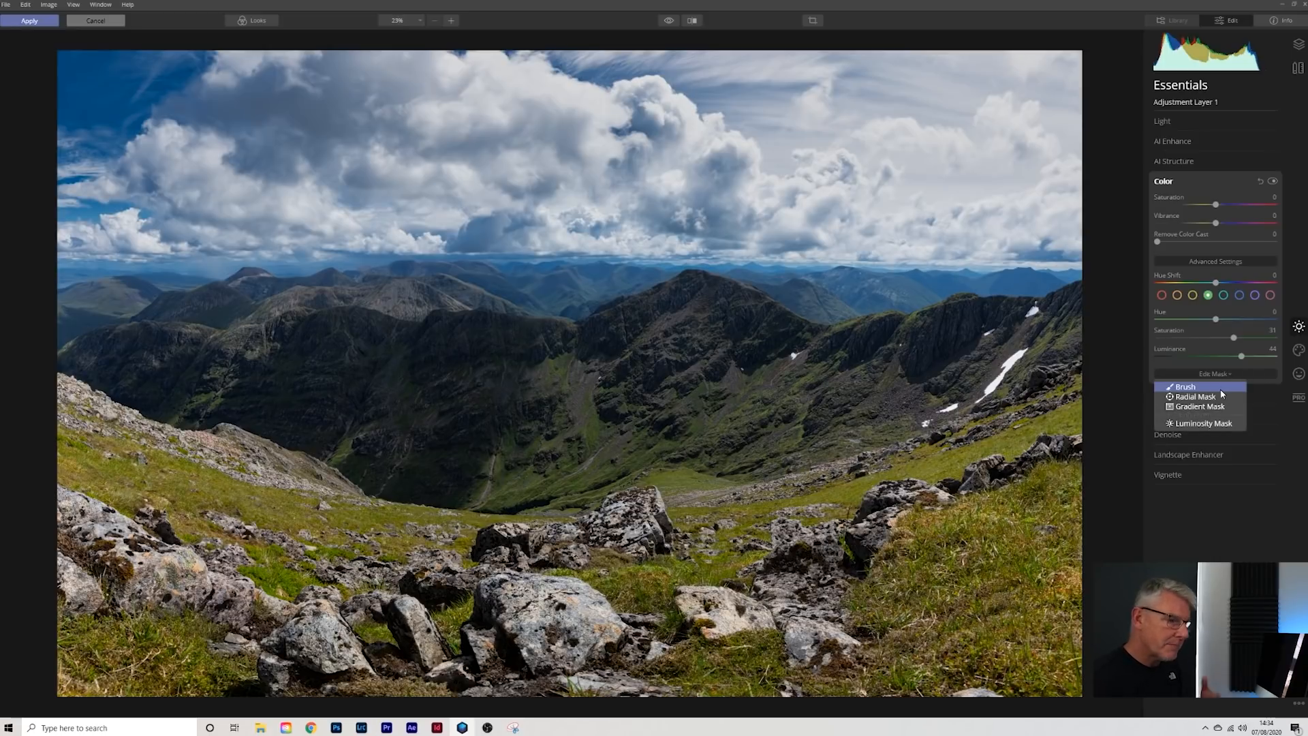
click(1221, 388)
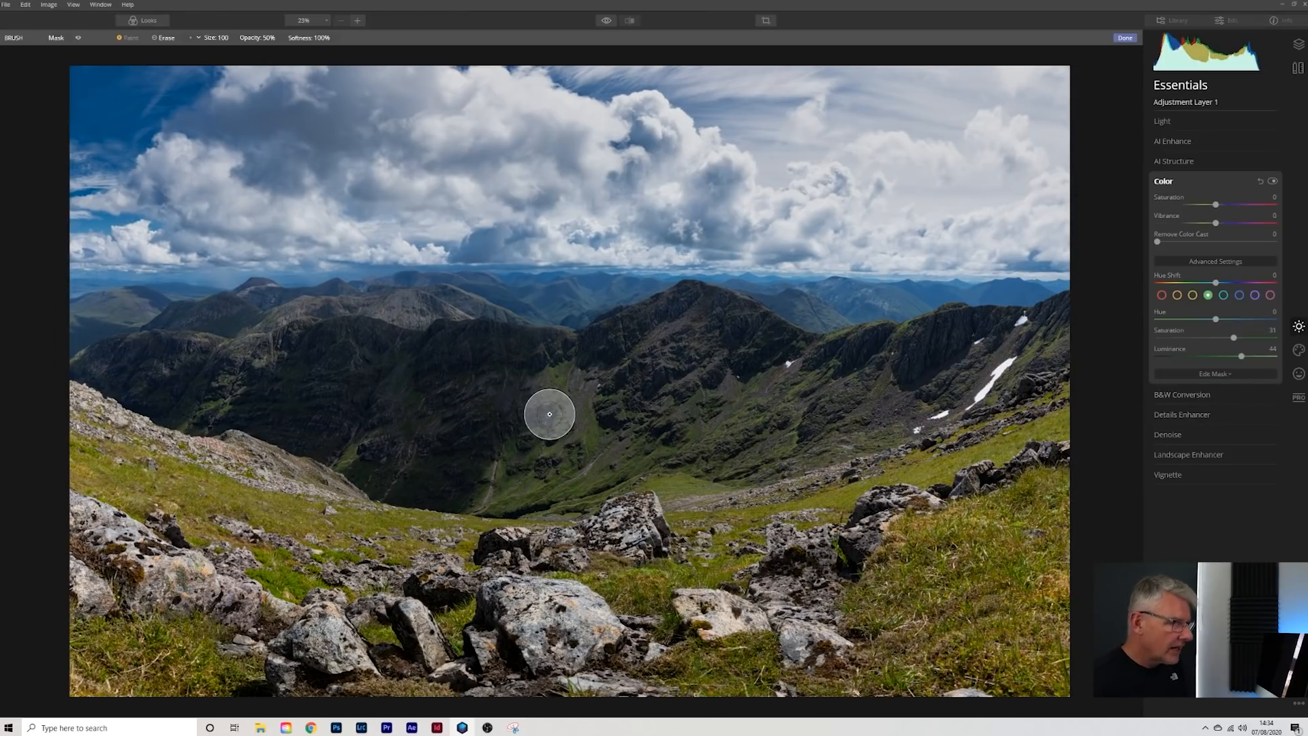
mouse_move(558, 372)
mouse_down()
mouse_move(575, 409)
mouse_move(572, 453)
mouse_move(492, 486)
mouse_move(726, 443)
mouse_move(693, 430)
mouse_move(803, 385)
mouse_move(634, 449)
mouse_up()
drag(656, 316, 581, 396)
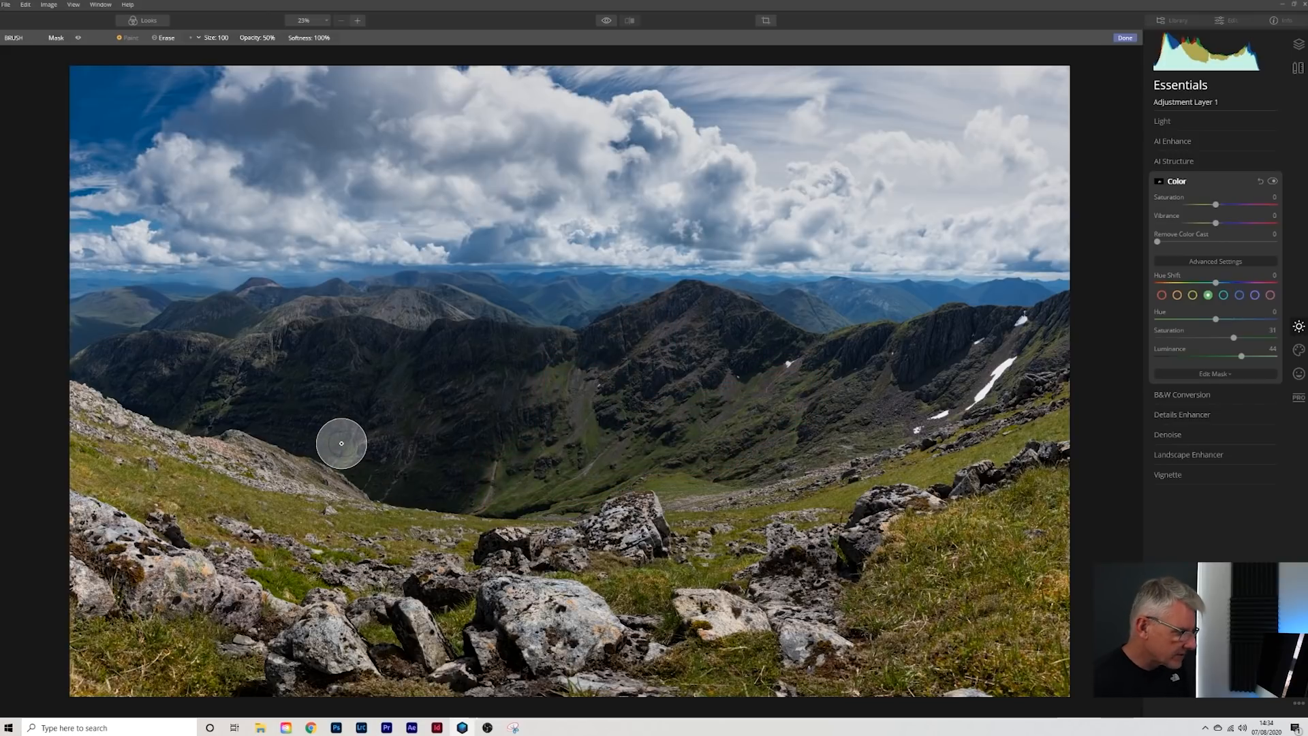
mouse_move(341, 448)
mouse_down()
mouse_move(356, 457)
mouse_move(358, 436)
mouse_up()
drag(233, 386, 180, 417)
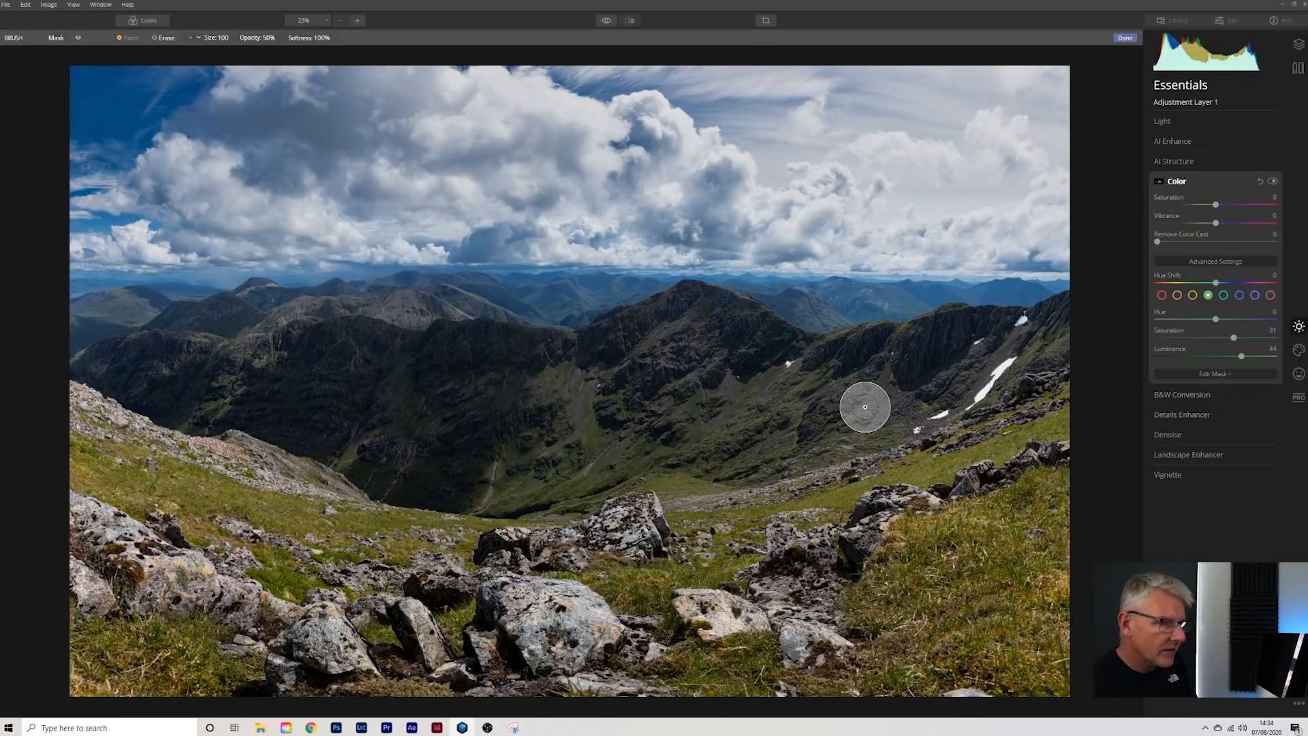
Reduce the brush size to 28 and paint the Color mask along the central and right ridges and lower slopes.
key(bracketleft)
key(bracketleft)
key(bracketleft)
key(bracketleft)
key(bracketleft)
key(bracketleft)
key(bracketleft)
key(bracketleft)
drag(823, 341, 969, 309)
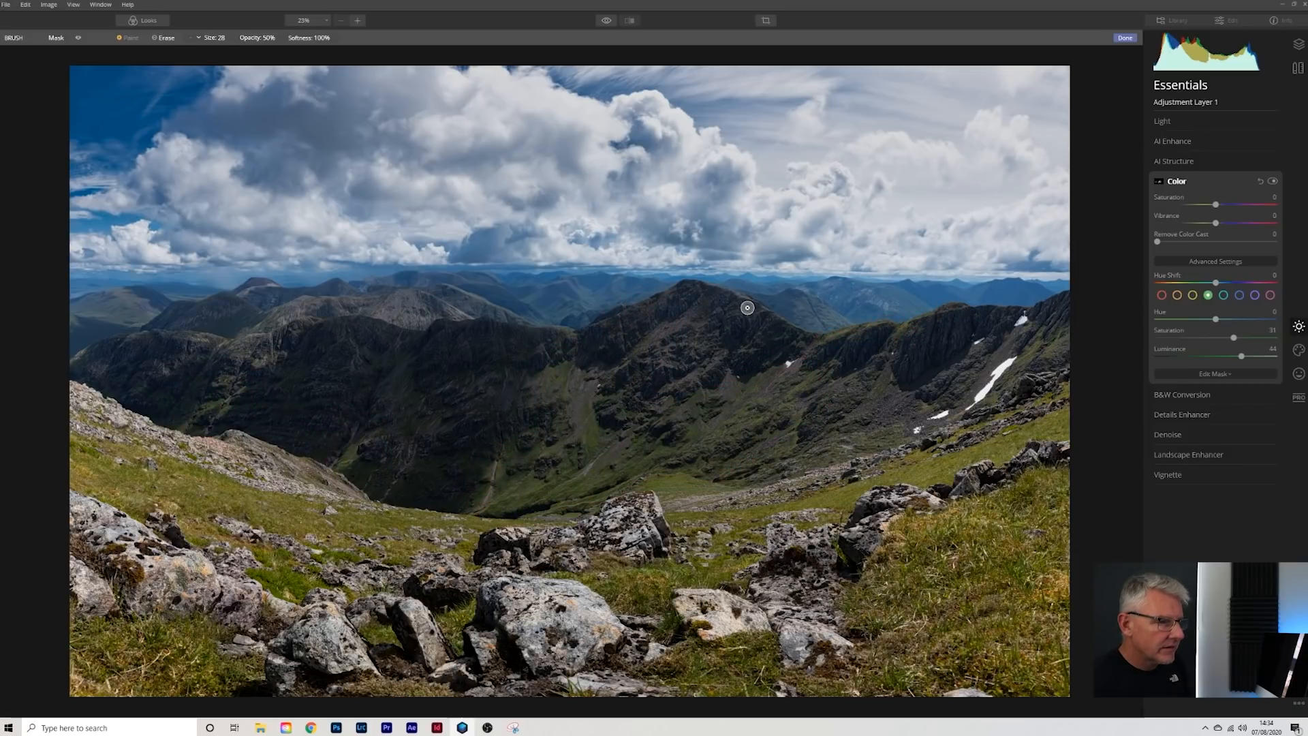
drag(703, 288, 756, 308)
mouse_move(828, 378)
mouse_down()
mouse_move(752, 419)
mouse_move(803, 416)
mouse_move(743, 469)
mouse_up()
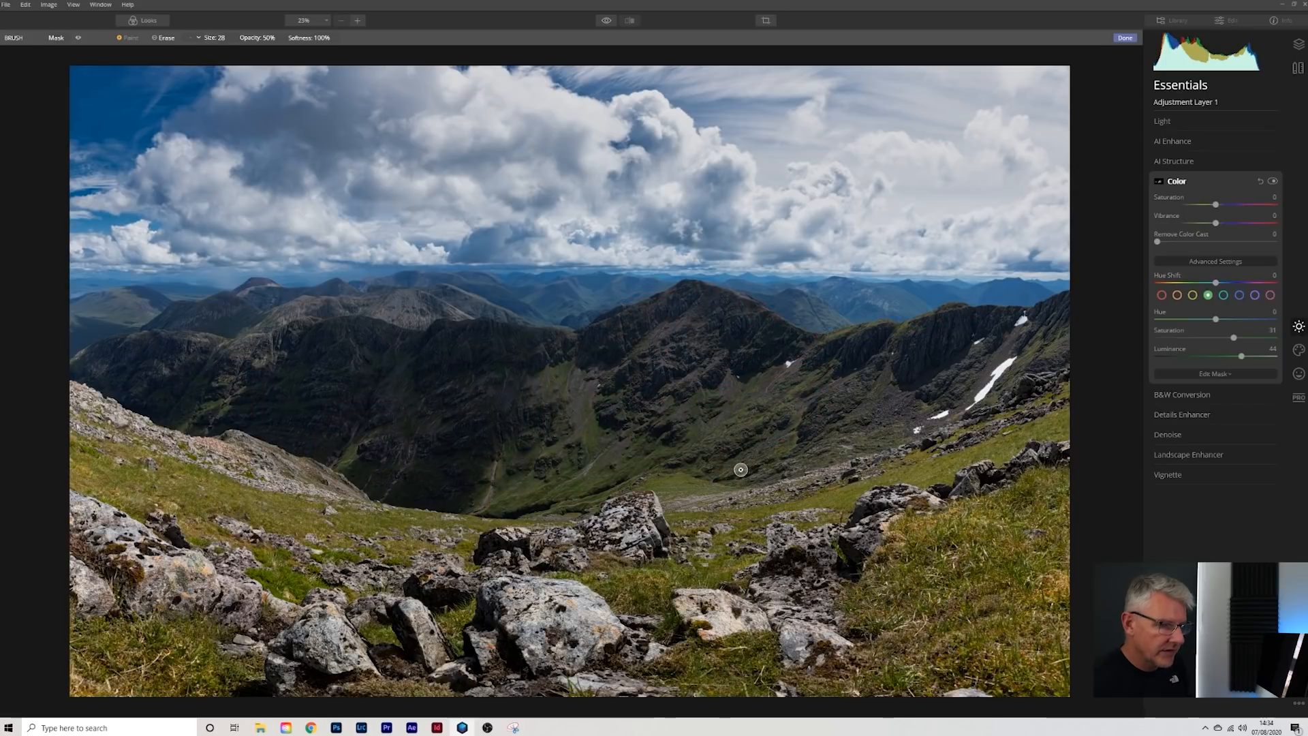
drag(900, 426, 826, 453)
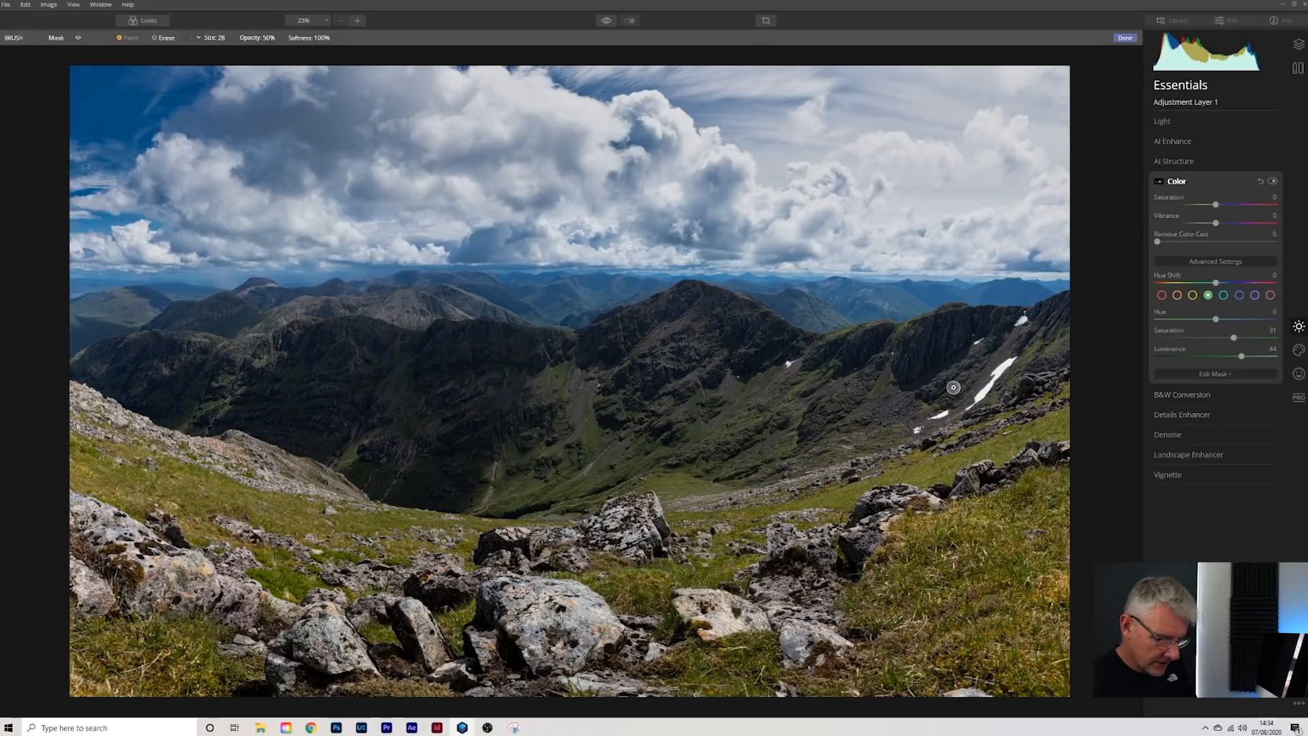
Enlarge the brush to size 88 and paint the Color mask over the far-right slope and far-left hills.
key(bracketright)
key(bracketright)
key(bracketright)
key(bracketright)
key(bracketright)
key(bracketright)
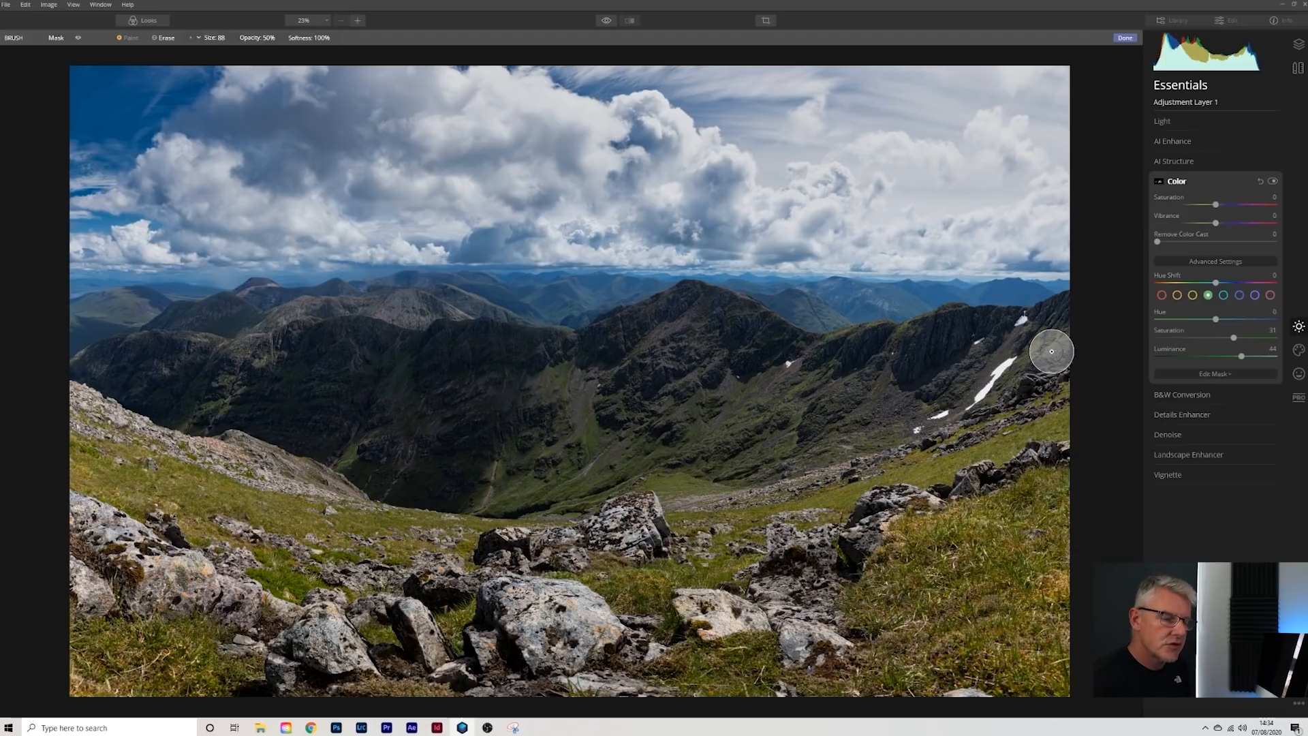
mouse_move(1060, 325)
mouse_down()
mouse_move(980, 388)
mouse_move(1056, 332)
mouse_move(979, 336)
mouse_move(1043, 352)
mouse_move(1002, 372)
mouse_up()
drag(137, 307, 50, 324)
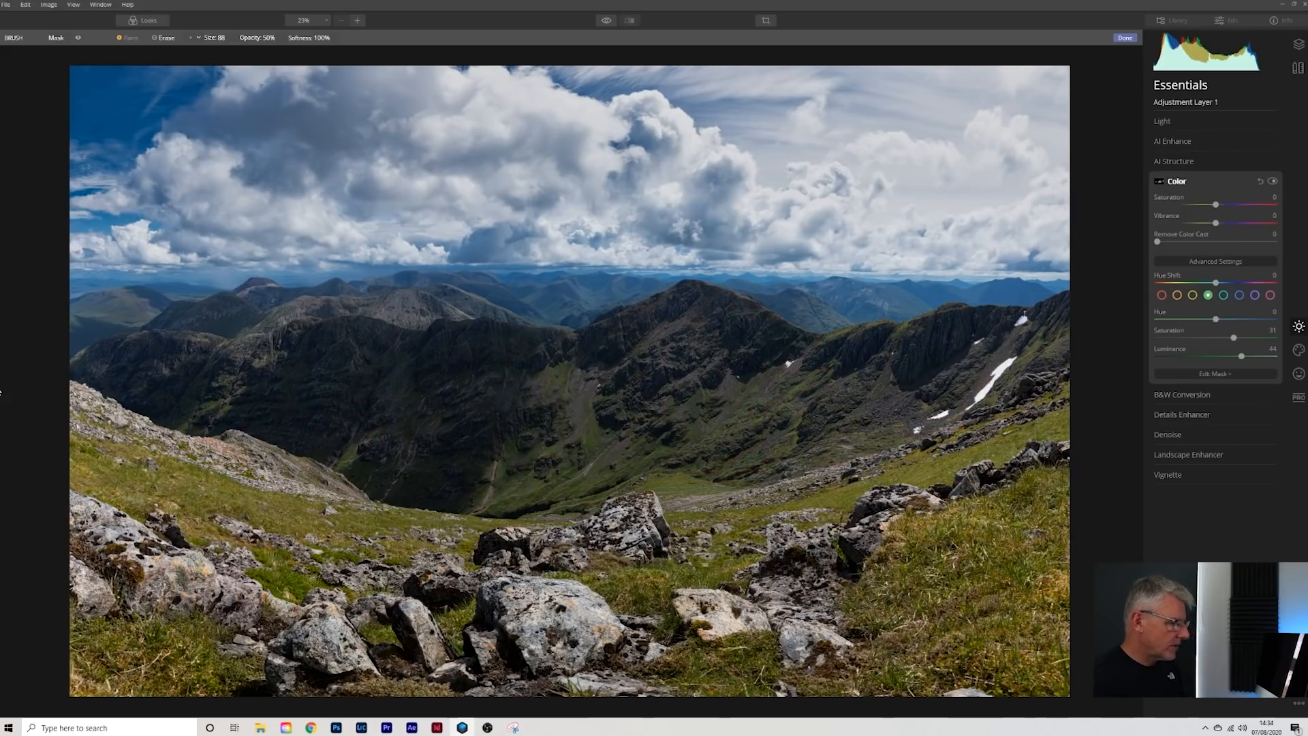
Finish the Color mask and set the green channel's Saturation to 50 and Luminance to 88.
click(1238, 375)
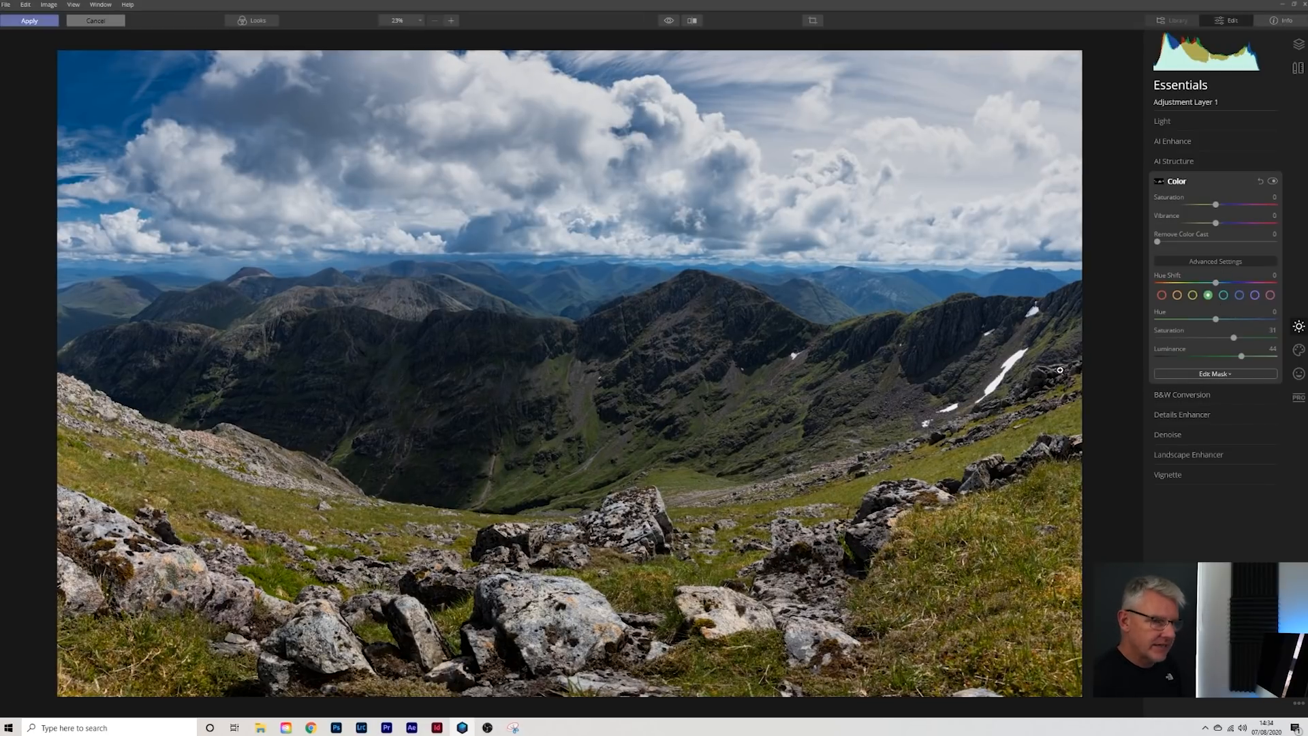
drag(1243, 357, 1268, 362)
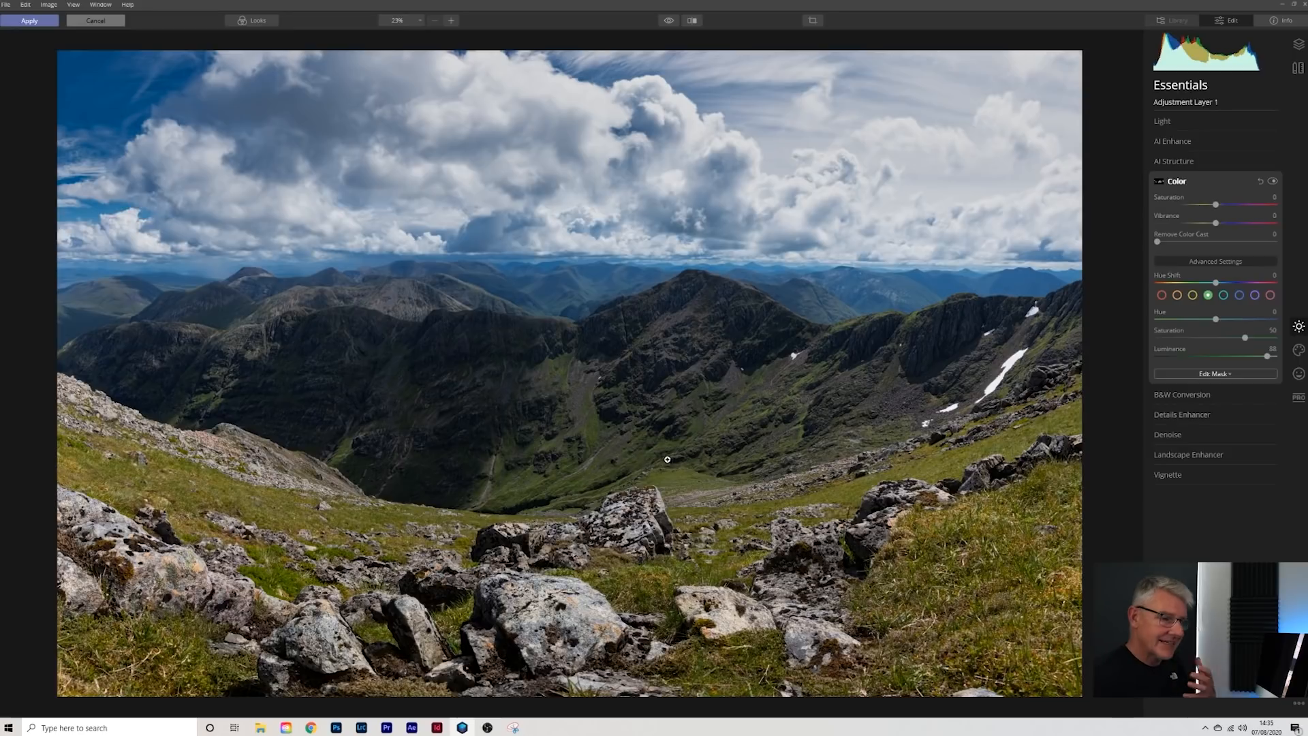
Compare the edited panorama with the original in a split before/after view, sweeping the divider across to the right.
click(690, 22)
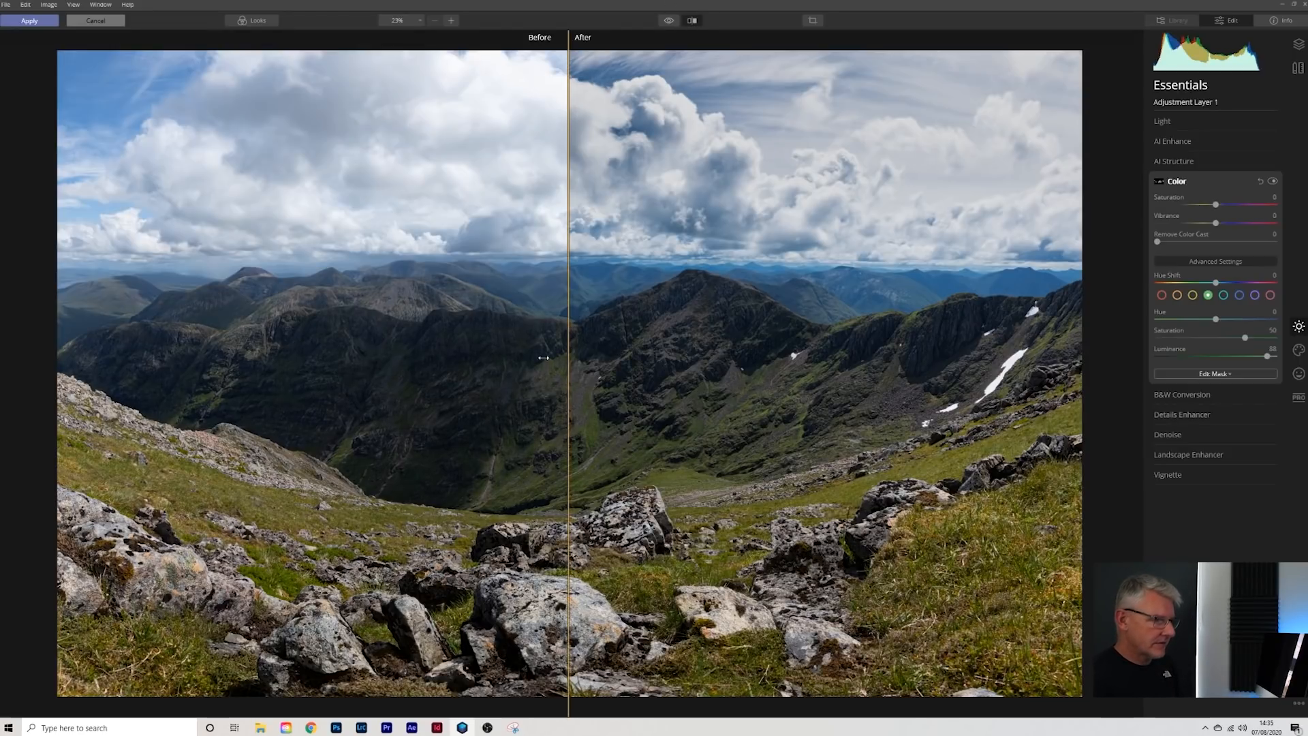
drag(562, 350, 1065, 383)
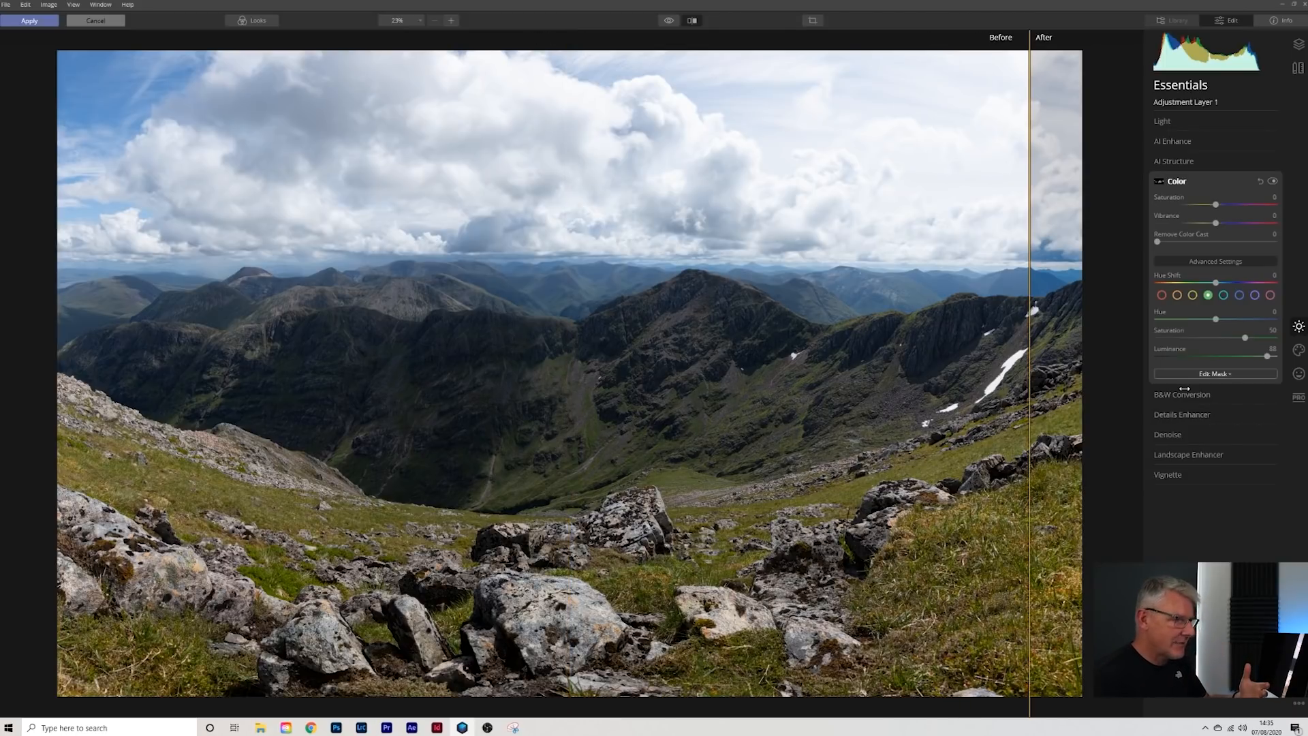
Finish the before/after comparison and set the green channel's Luminance to 91, leaving Hue Shift at 0.
drag(1022, 402, 105, 273)
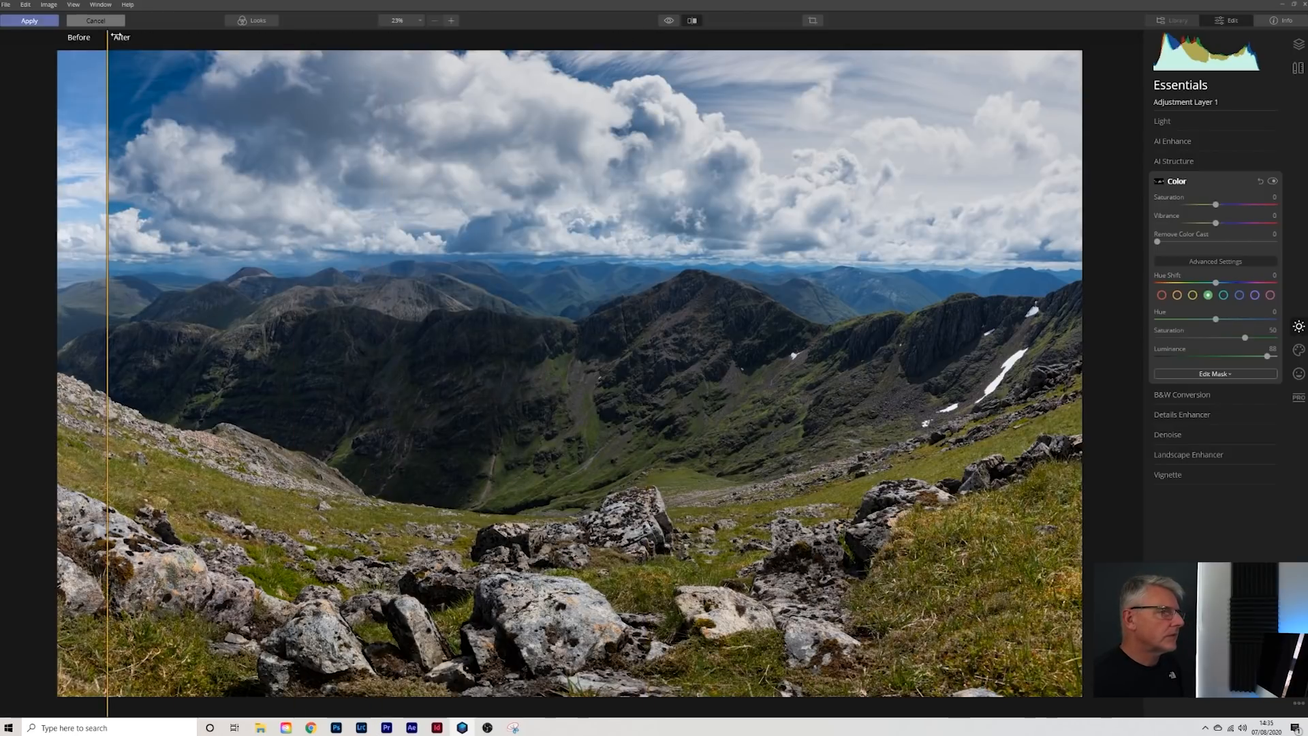
click(693, 20)
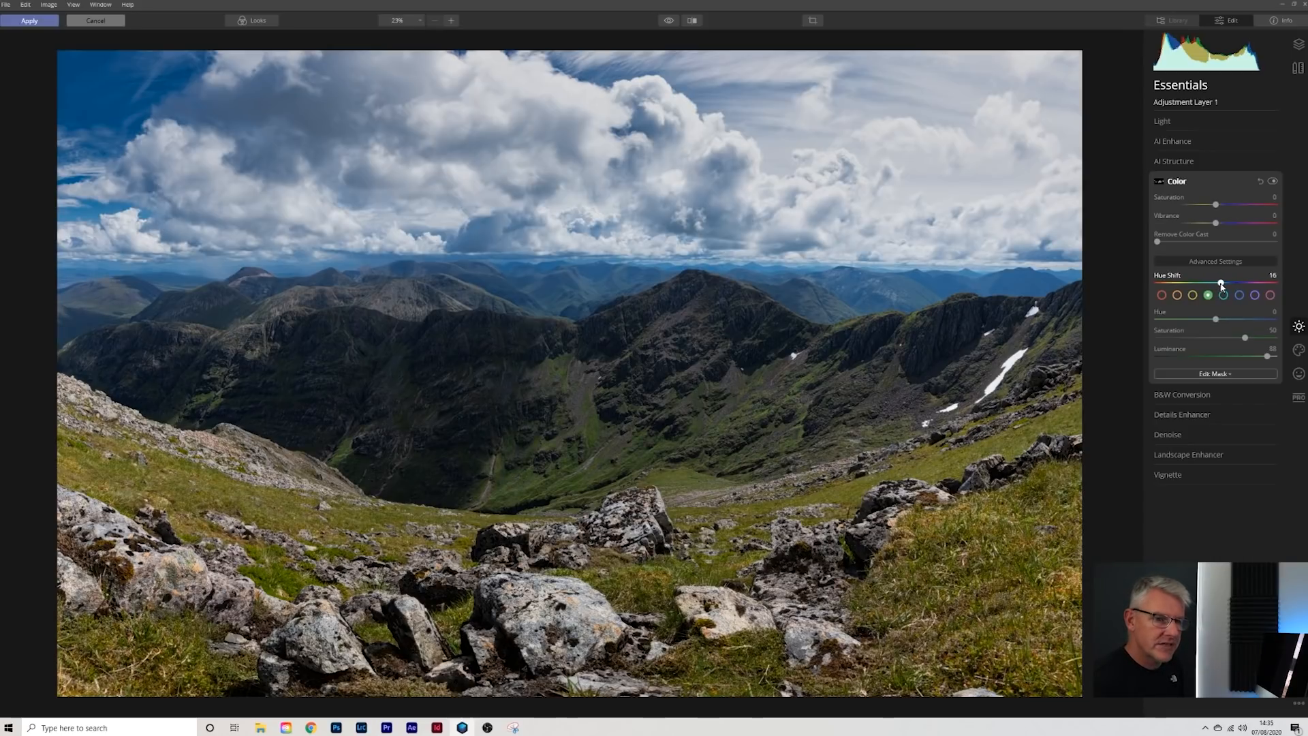
double_click(1221, 283)
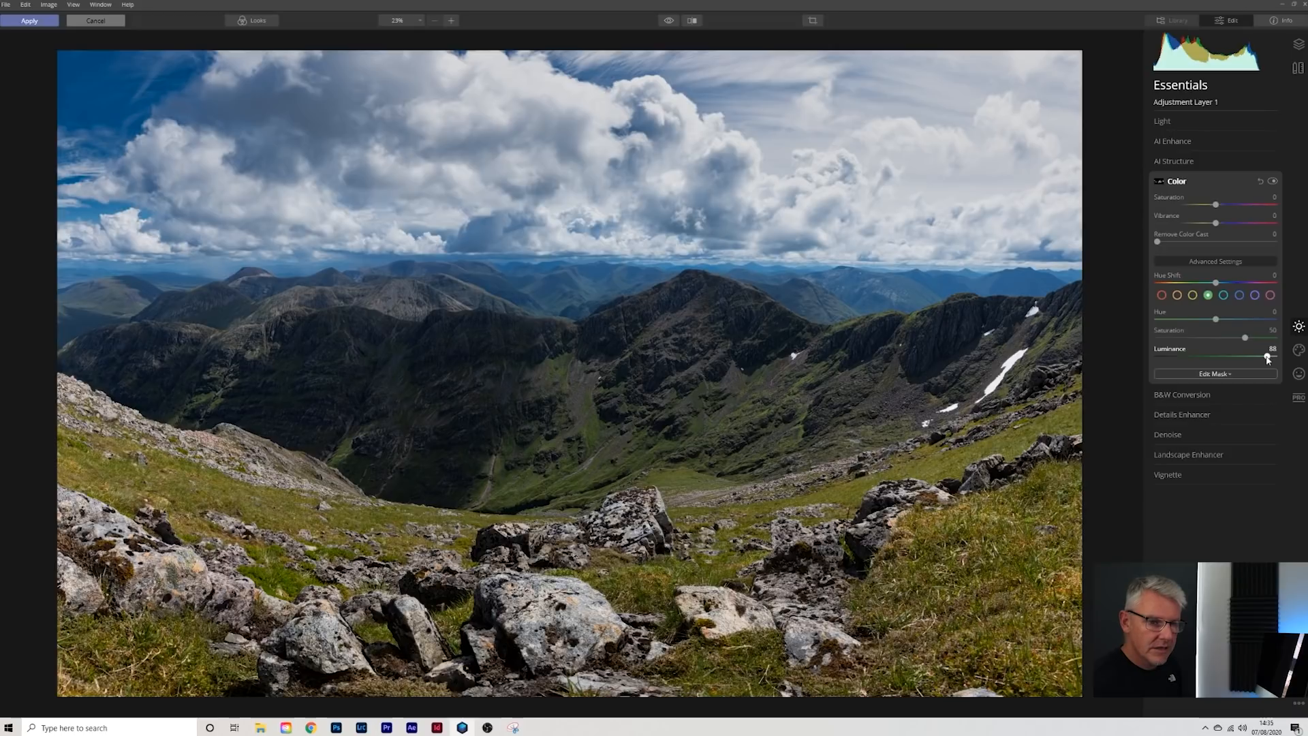
drag(1267, 360, 1270, 360)
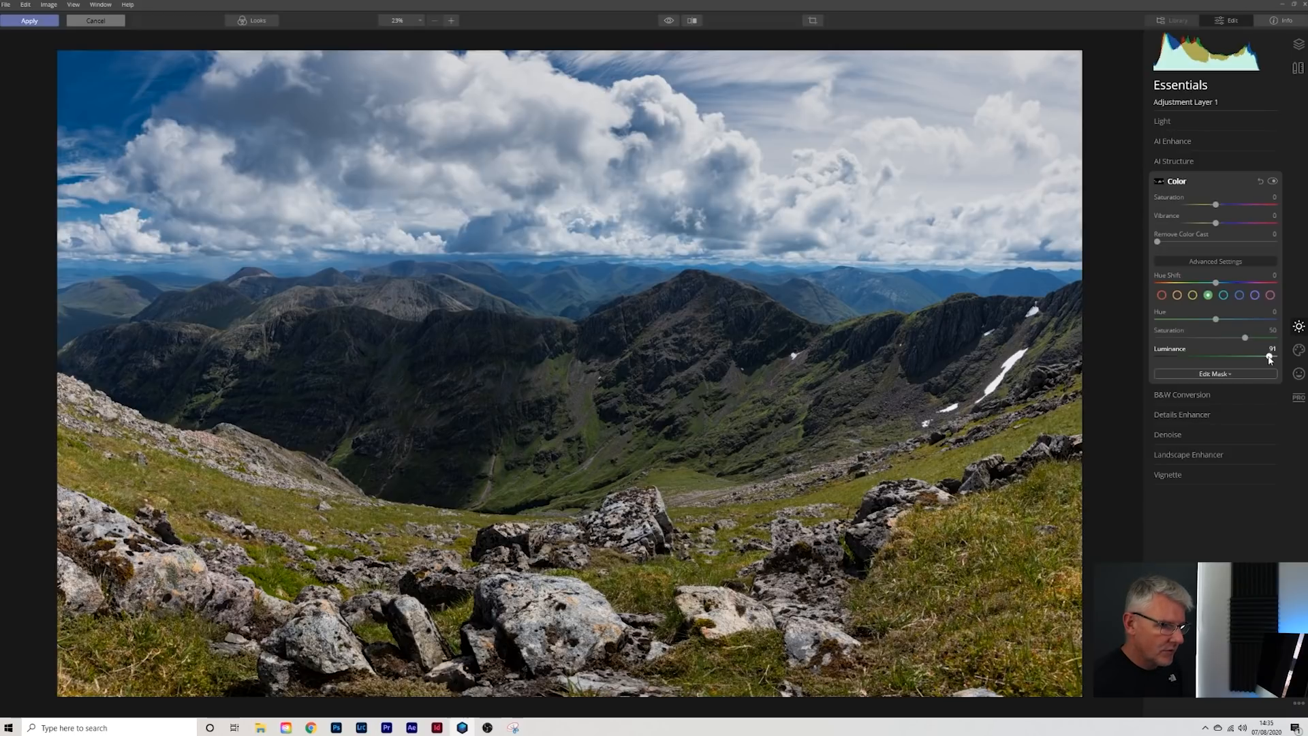
Rename the adjustment layer to "lighten greens" and try out its Adjustments Amount.
click(1298, 44)
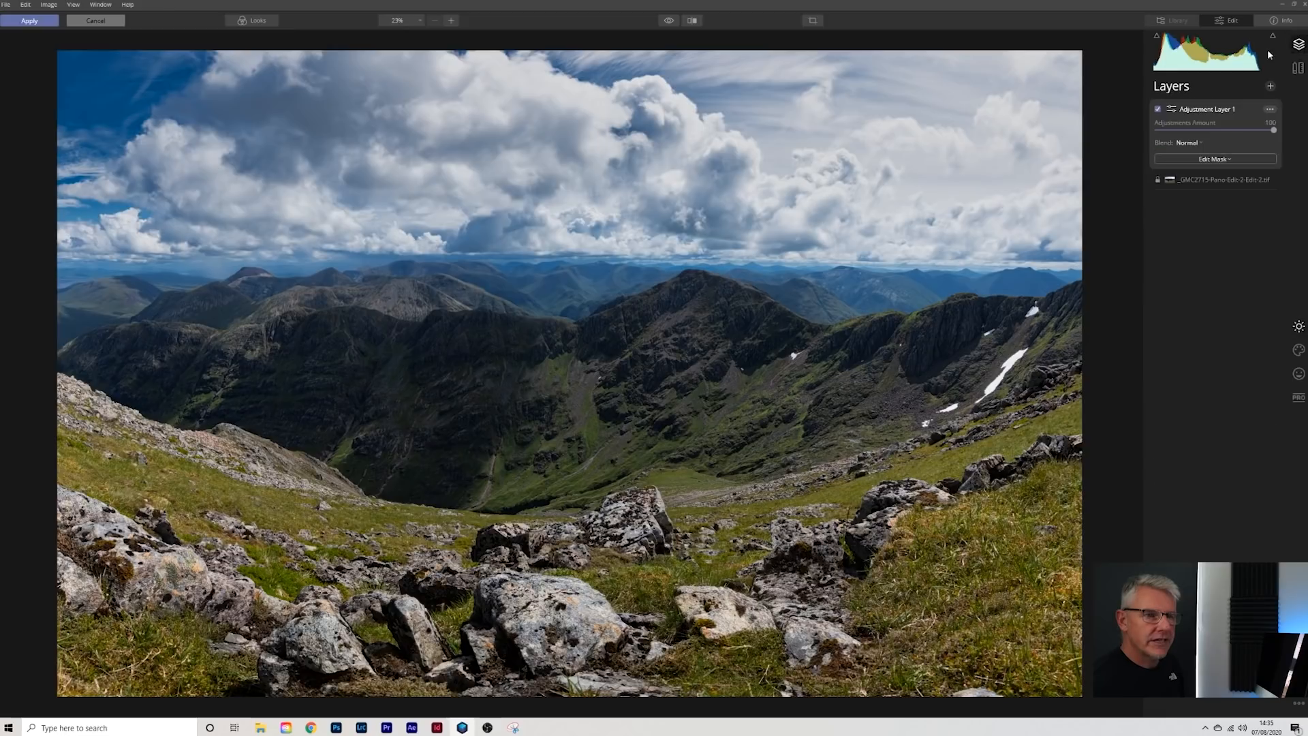
click(1271, 109)
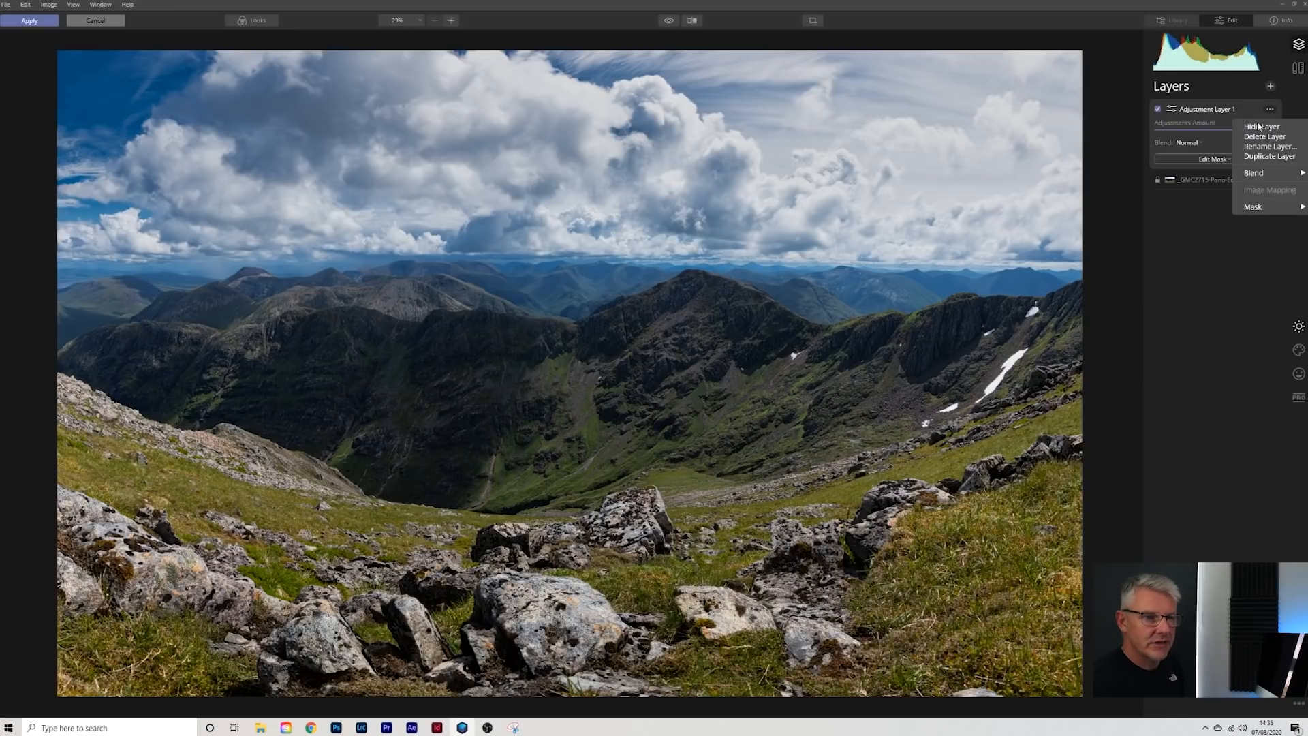
click(1258, 147)
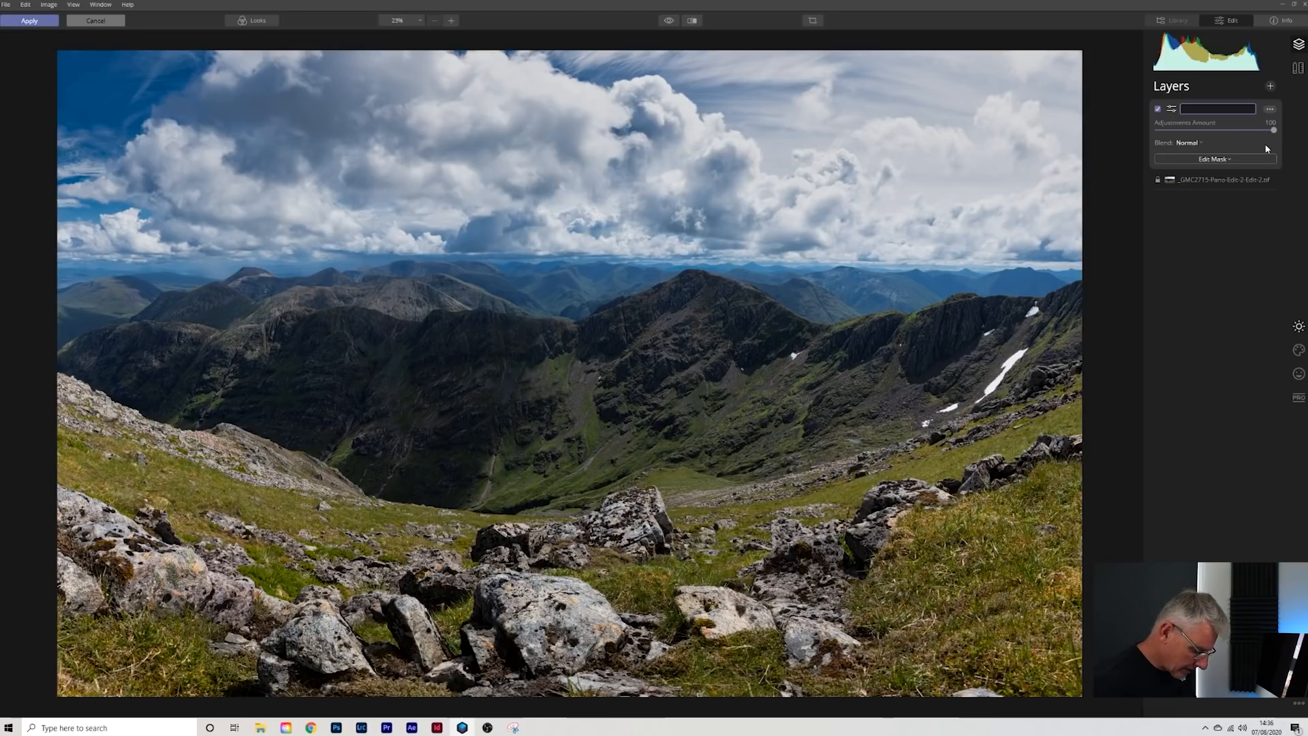
text(lighten greens)
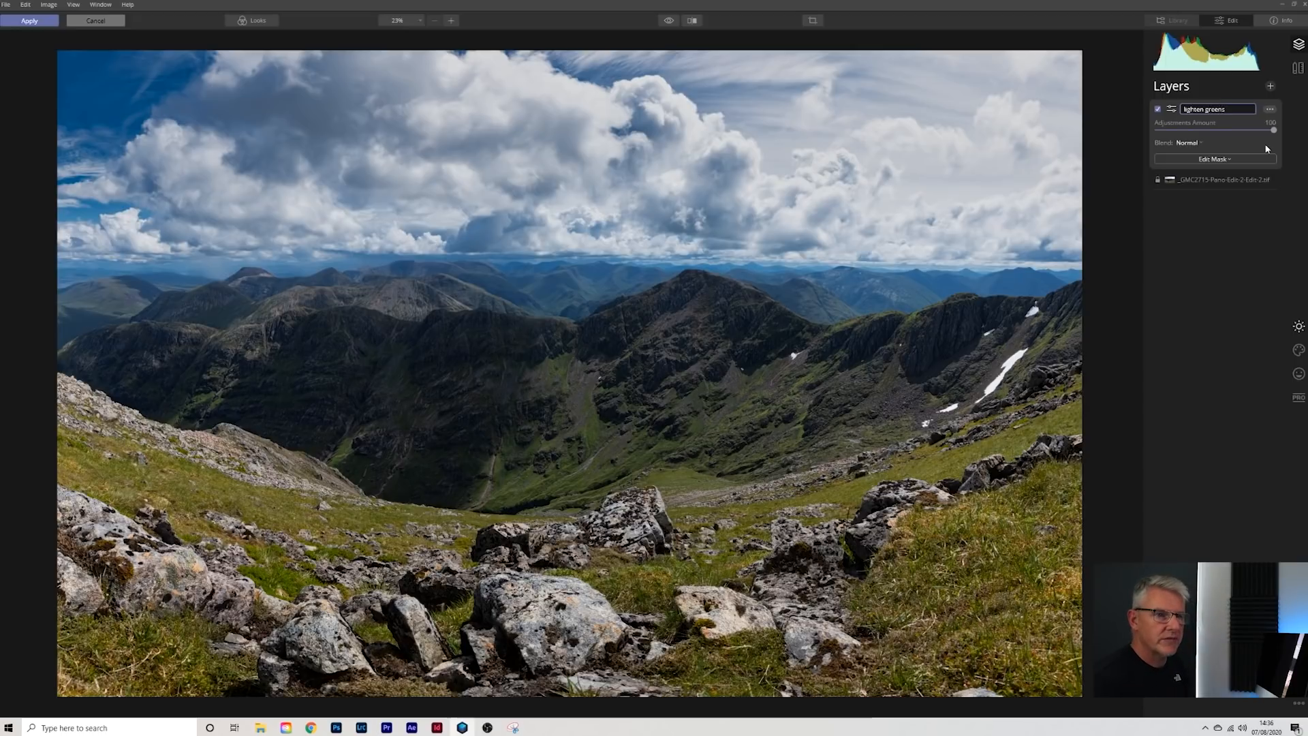
key(Return)
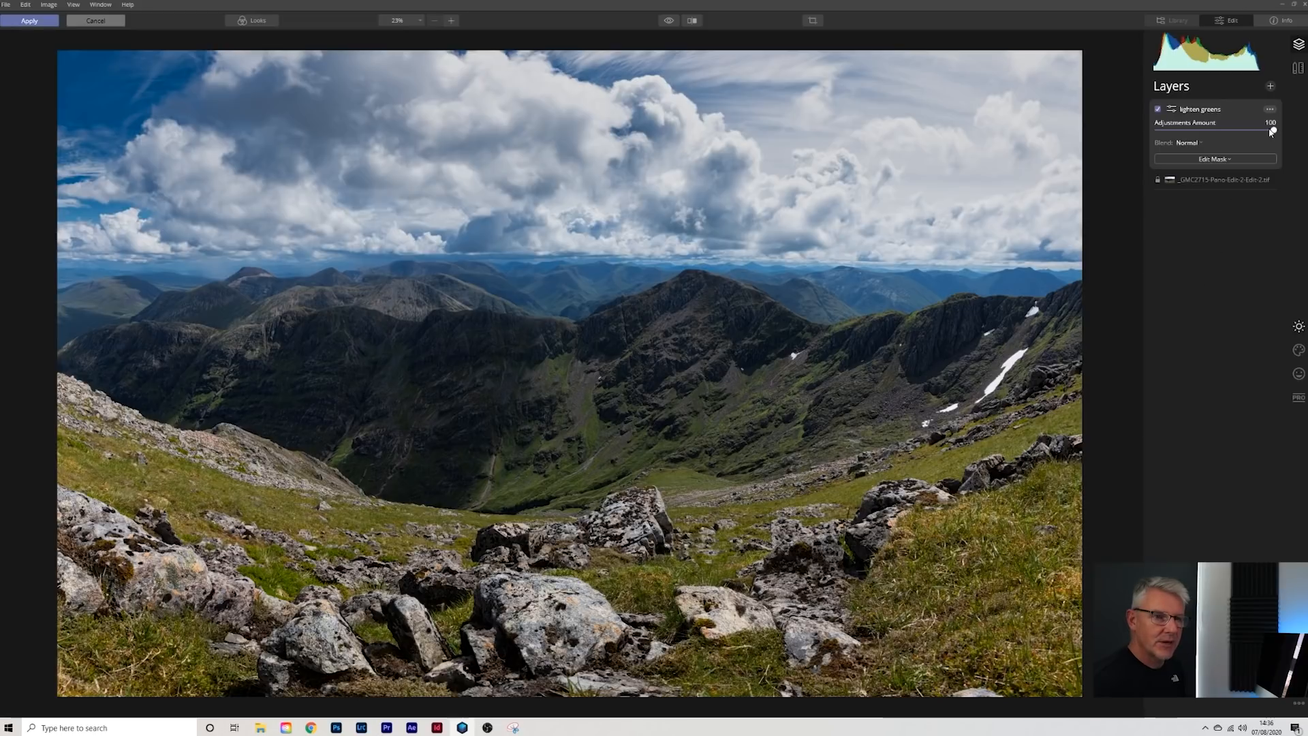
drag(1274, 131, 1242, 172)
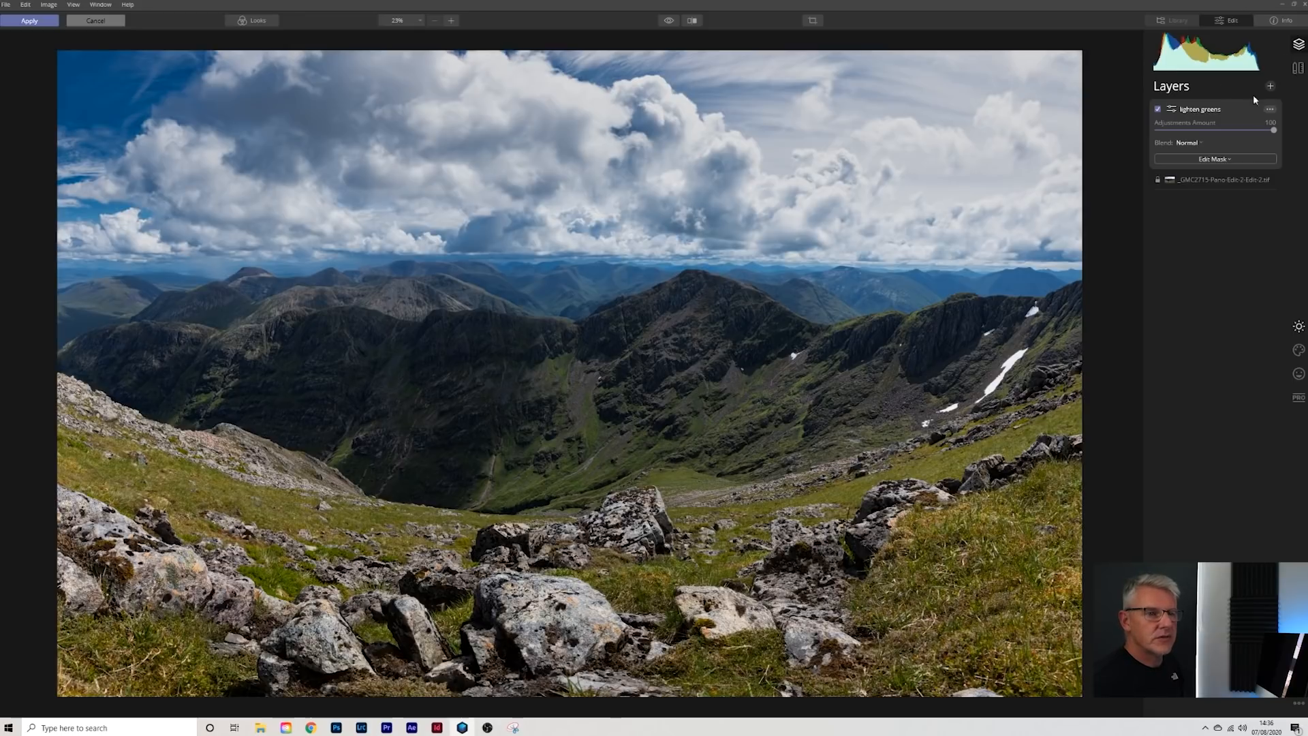
Add a new adjustment layer and set the yellow channel's Saturation to -32 and Luminance to -16 in Color.
click(1270, 87)
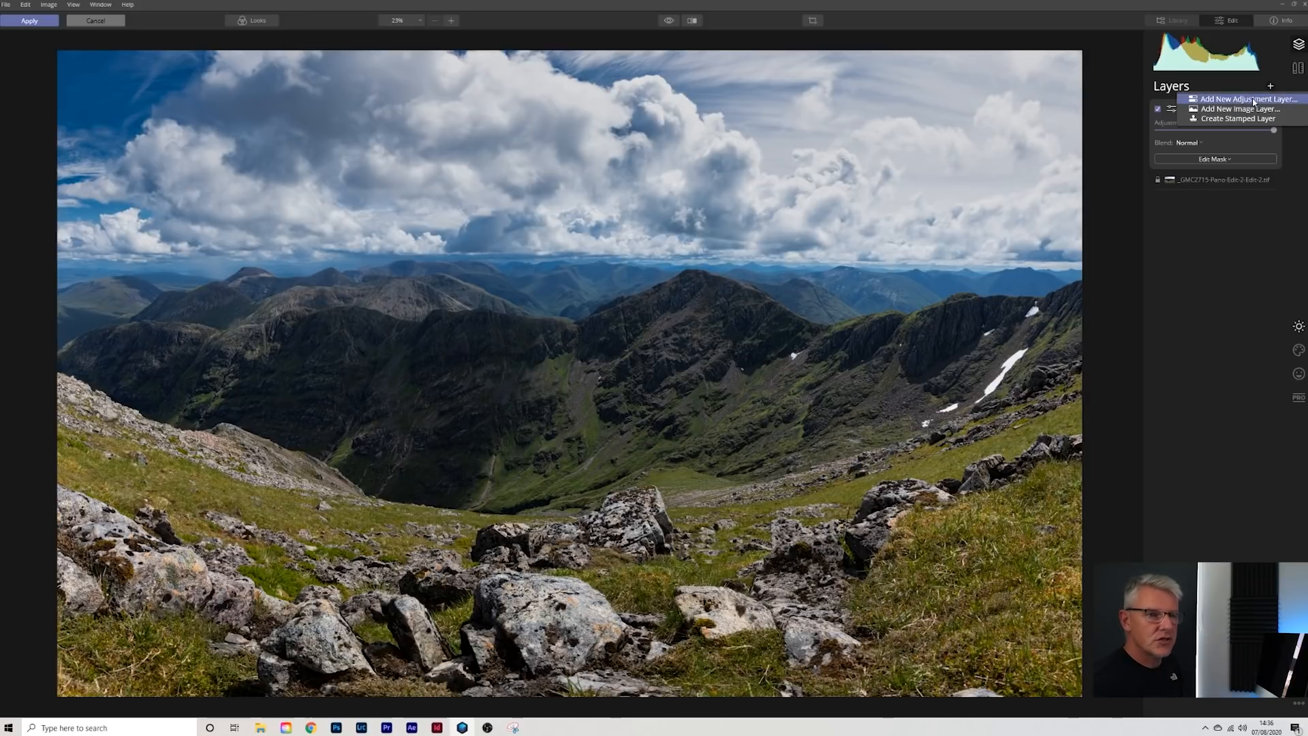
click(1253, 100)
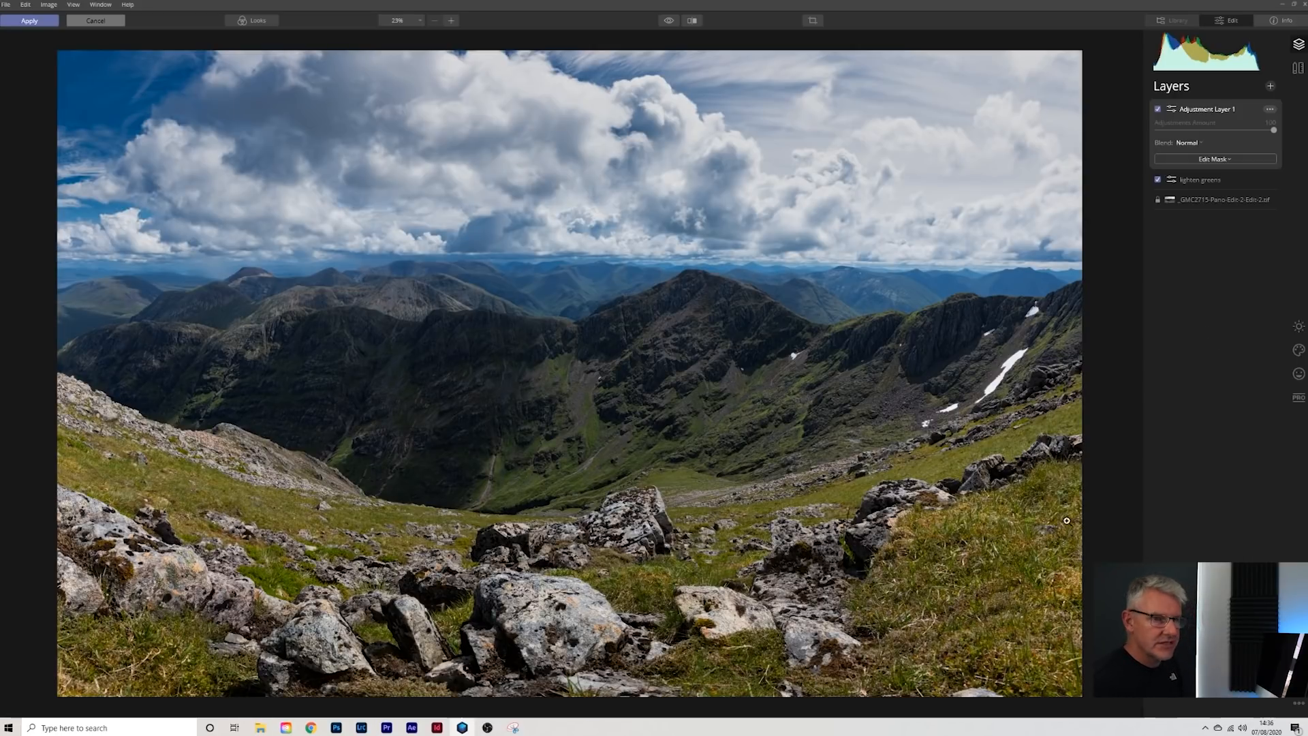
click(1298, 328)
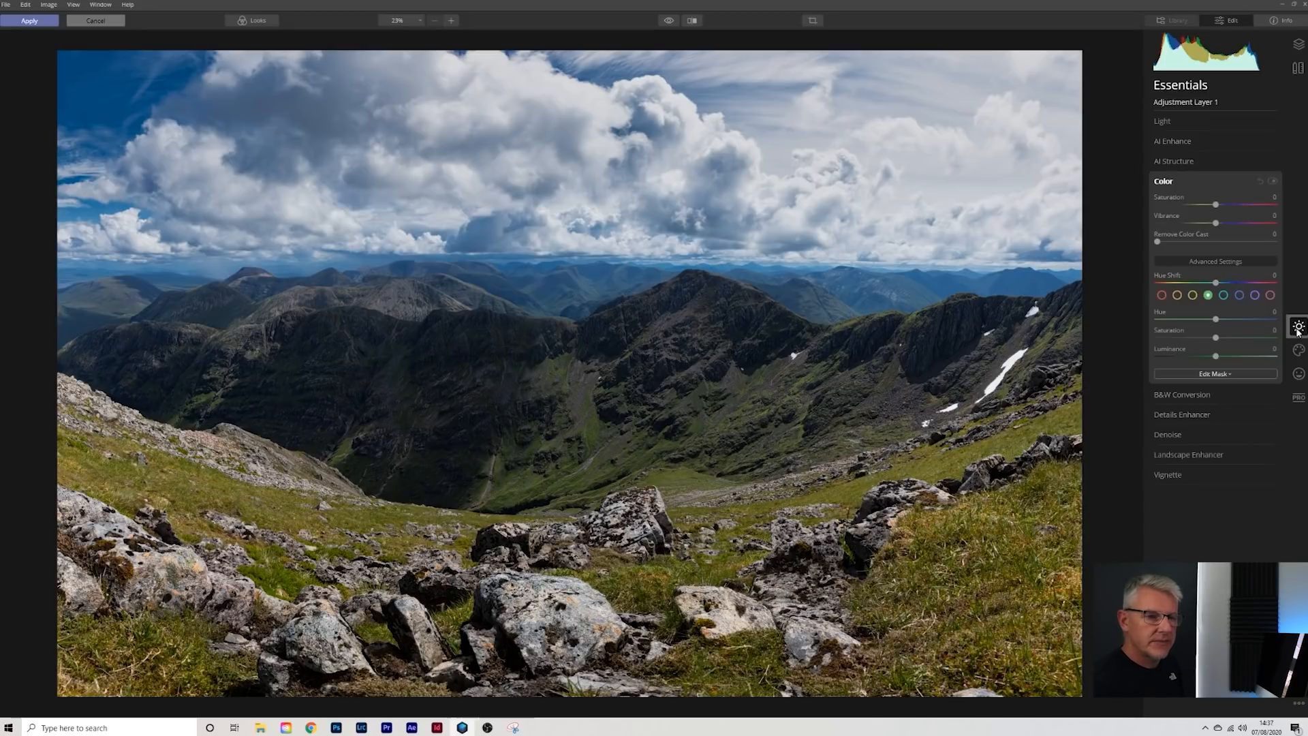
click(1193, 297)
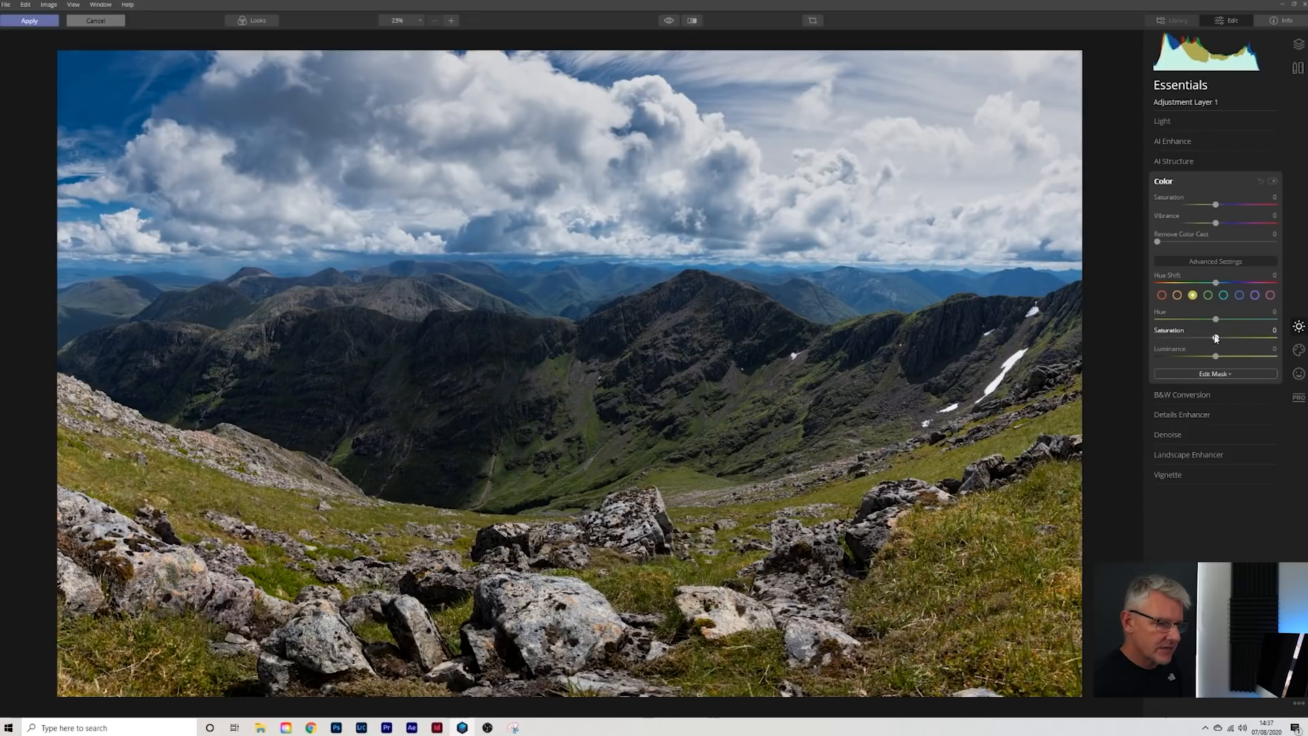
drag(1215, 339, 1284, 341)
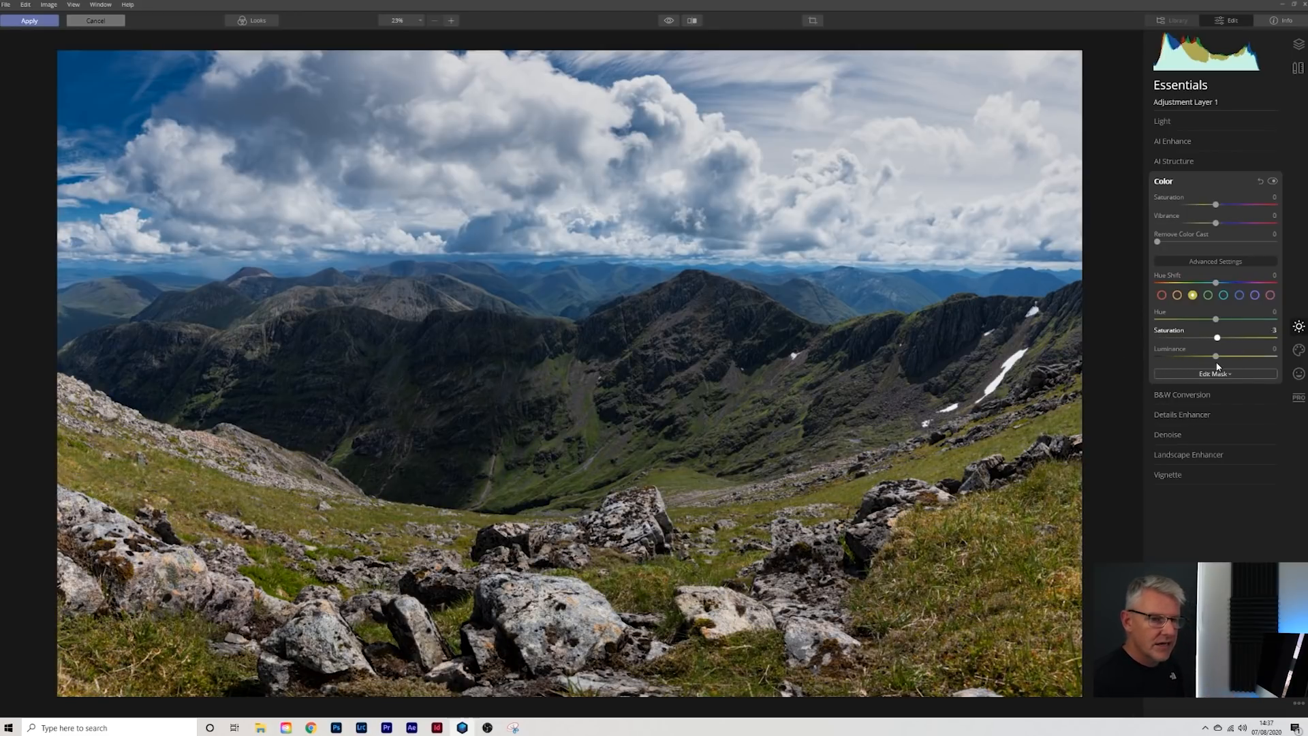
drag(1201, 361, 1196, 365)
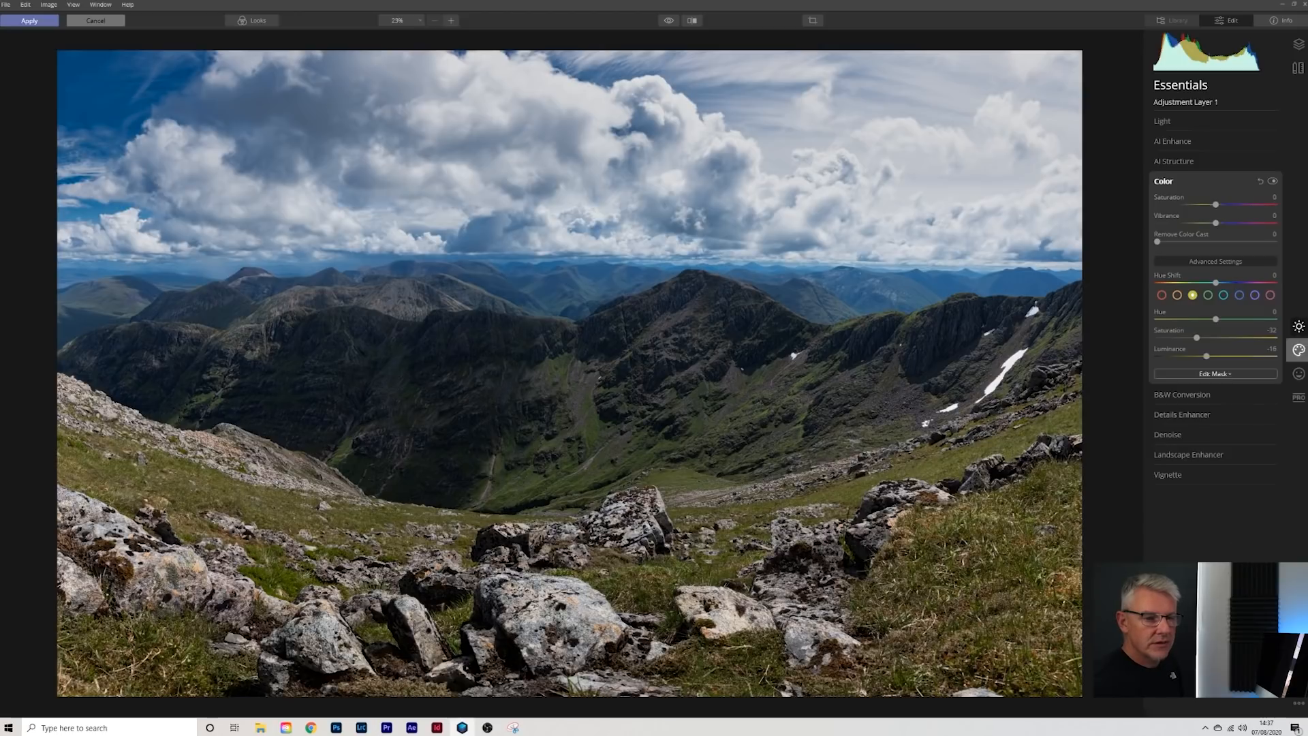
Brush the Color mask over the whole rocky, grassy foreground with a size 100 brush at 50% opacity.
click(1205, 376)
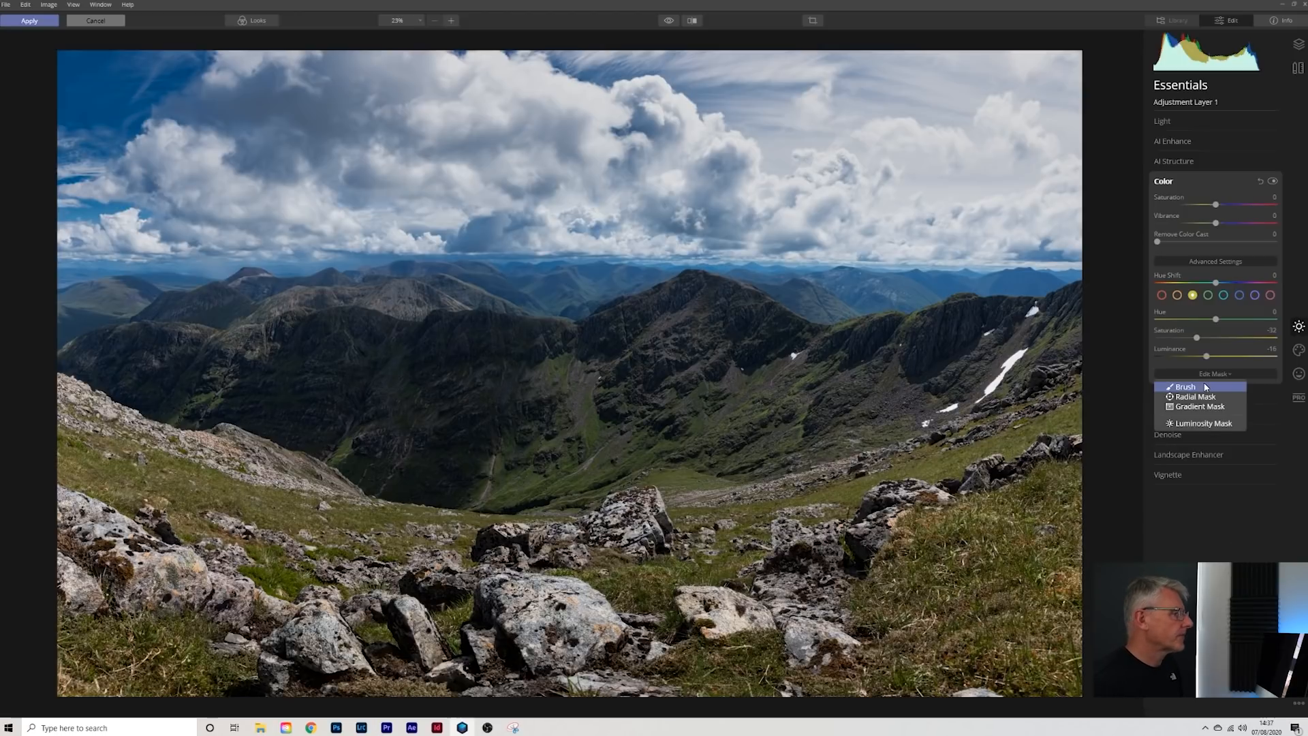
click(1206, 387)
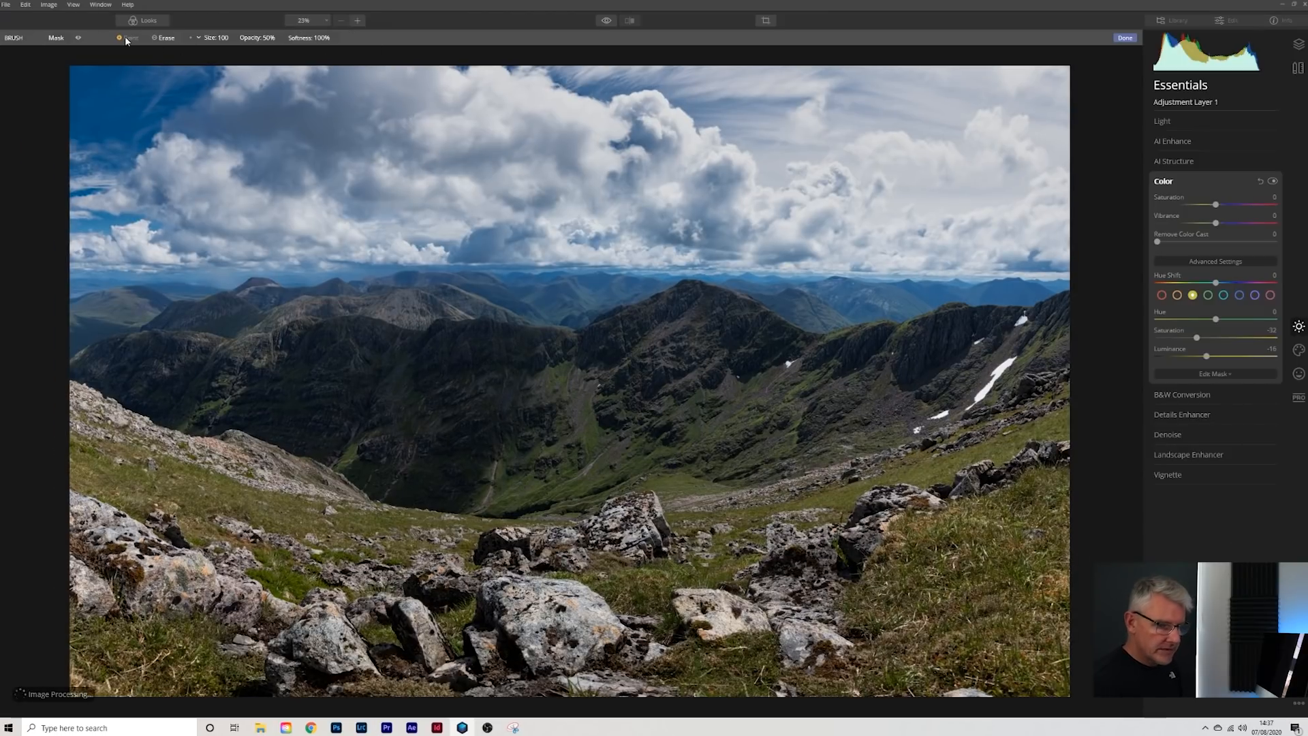
mouse_move(1008, 543)
mouse_down()
mouse_move(1072, 501)
mouse_move(884, 569)
mouse_move(1016, 501)
mouse_up()
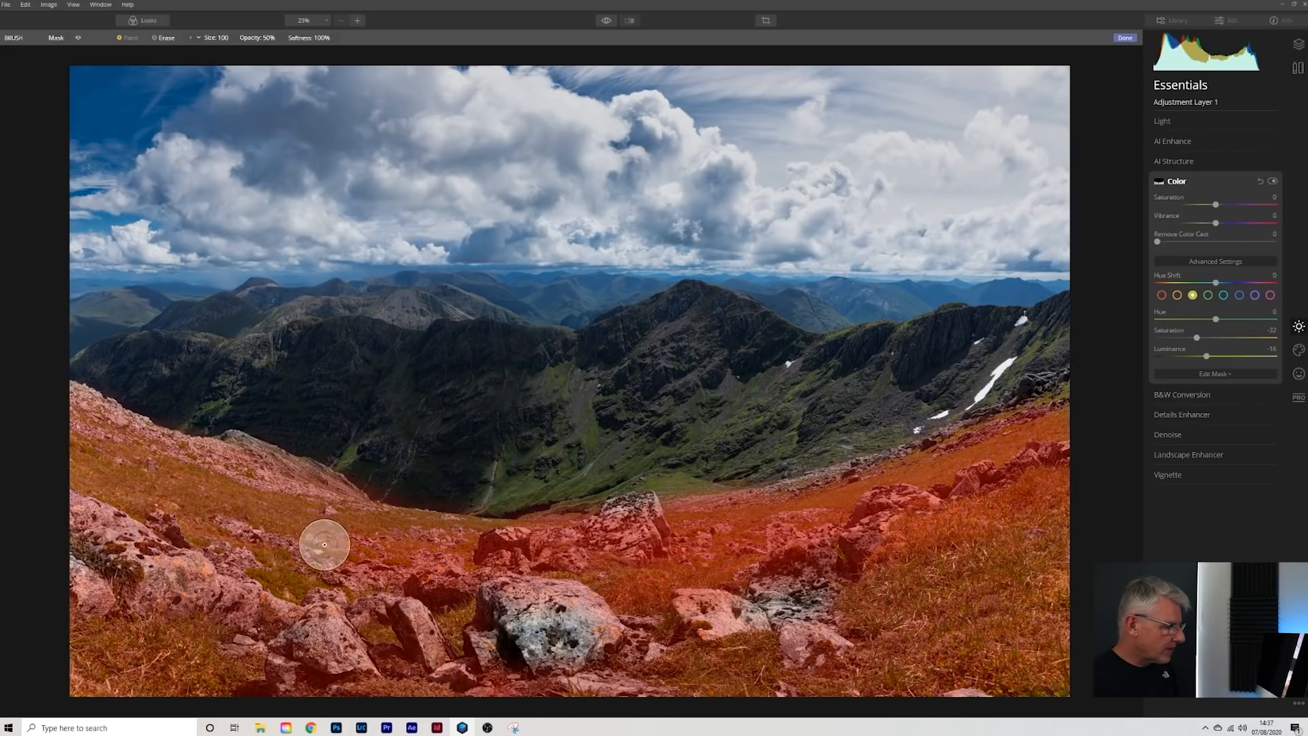
mouse_move(29, 628)
mouse_down()
mouse_move(285, 706)
mouse_move(1025, 704)
mouse_move(487, 612)
mouse_move(936, 576)
mouse_move(881, 538)
mouse_up()
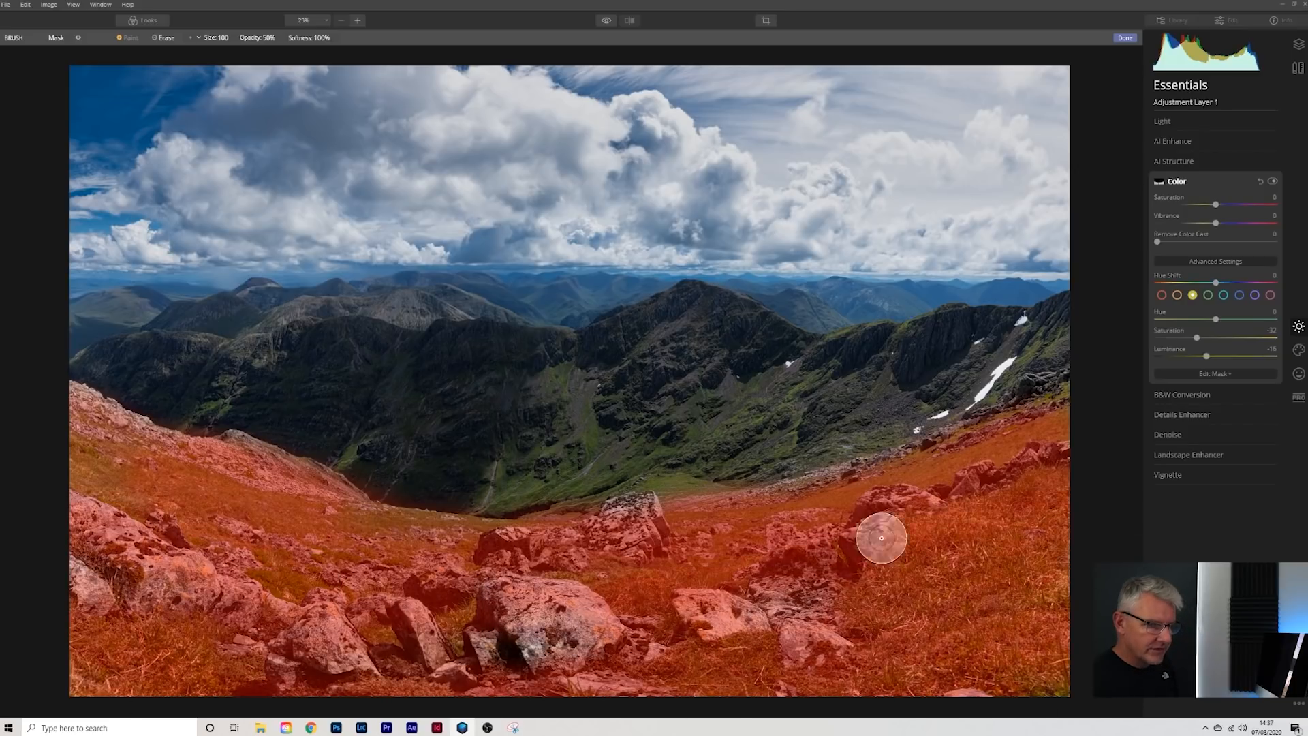
mouse_move(253, 588)
mouse_down()
mouse_move(6, 514)
mouse_move(314, 591)
mouse_up()
mouse_move(205, 497)
mouse_down()
mouse_move(445, 541)
mouse_move(717, 533)
mouse_move(510, 549)
mouse_move(558, 558)
mouse_move(624, 531)
mouse_move(621, 546)
mouse_move(540, 556)
mouse_move(726, 590)
mouse_move(458, 608)
mouse_move(268, 659)
mouse_move(795, 633)
mouse_move(811, 646)
mouse_move(766, 674)
mouse_move(845, 698)
mouse_move(1099, 694)
mouse_move(1058, 559)
mouse_move(885, 564)
mouse_move(1094, 460)
mouse_move(1096, 442)
mouse_move(753, 515)
mouse_move(629, 556)
mouse_move(493, 567)
mouse_move(316, 529)
mouse_up()
mouse_move(112, 475)
mouse_down()
mouse_move(211, 549)
mouse_move(24, 590)
mouse_up()
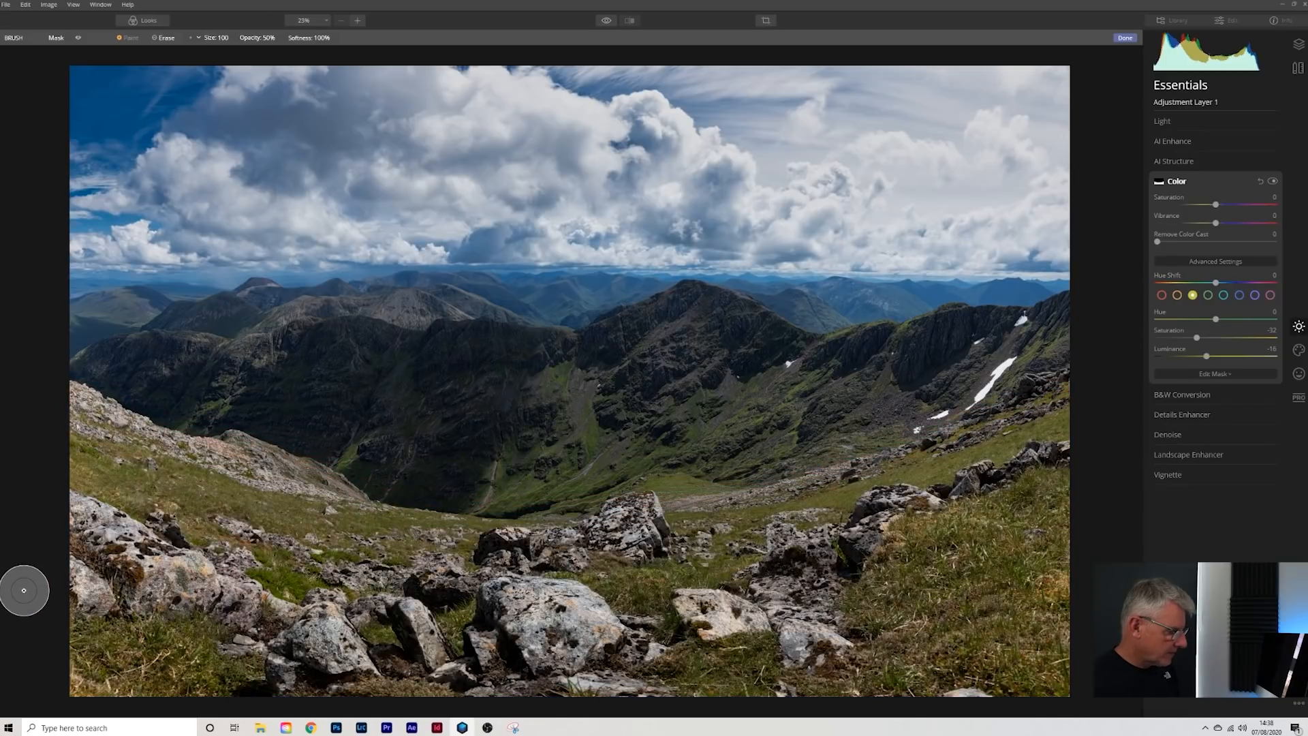
mouse_move(249, 626)
mouse_down()
mouse_move(29, 636)
mouse_move(269, 679)
mouse_move(191, 684)
mouse_up()
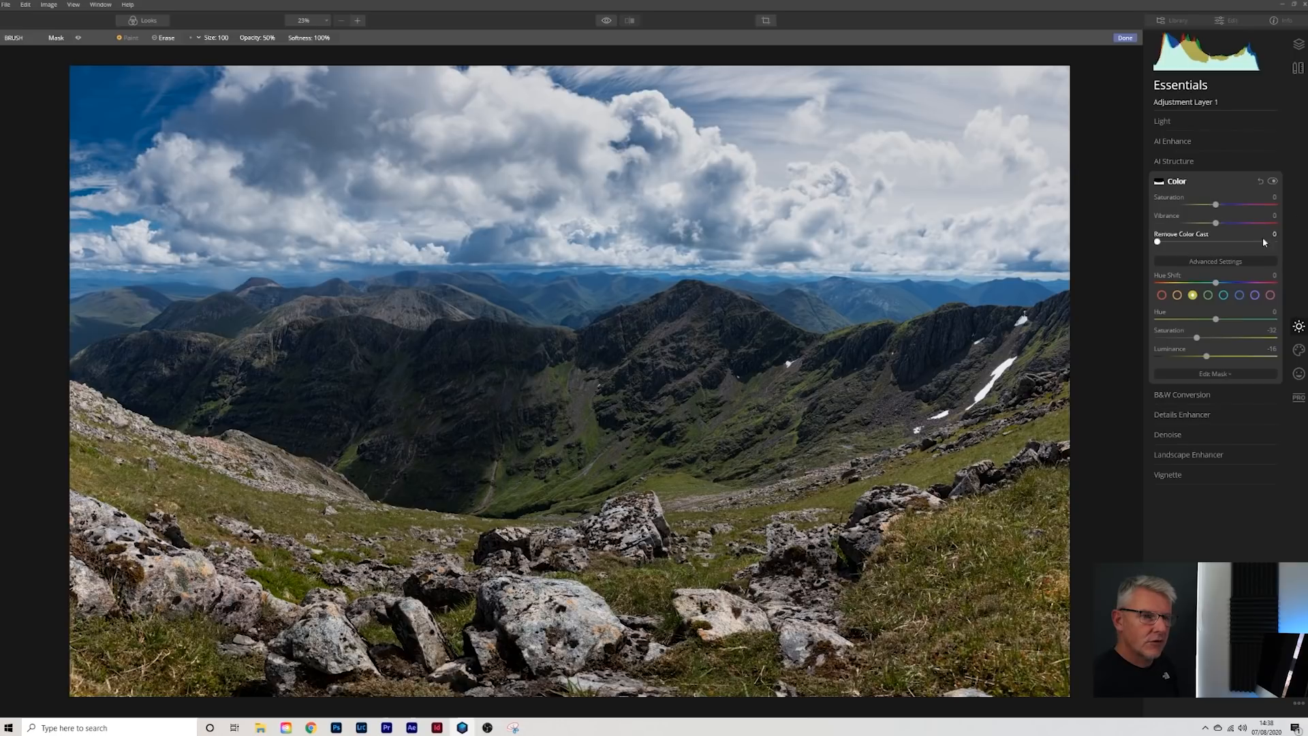
Switch the Color adjustment off and on to compare the foreground, and collapse its settings.
click(1271, 181)
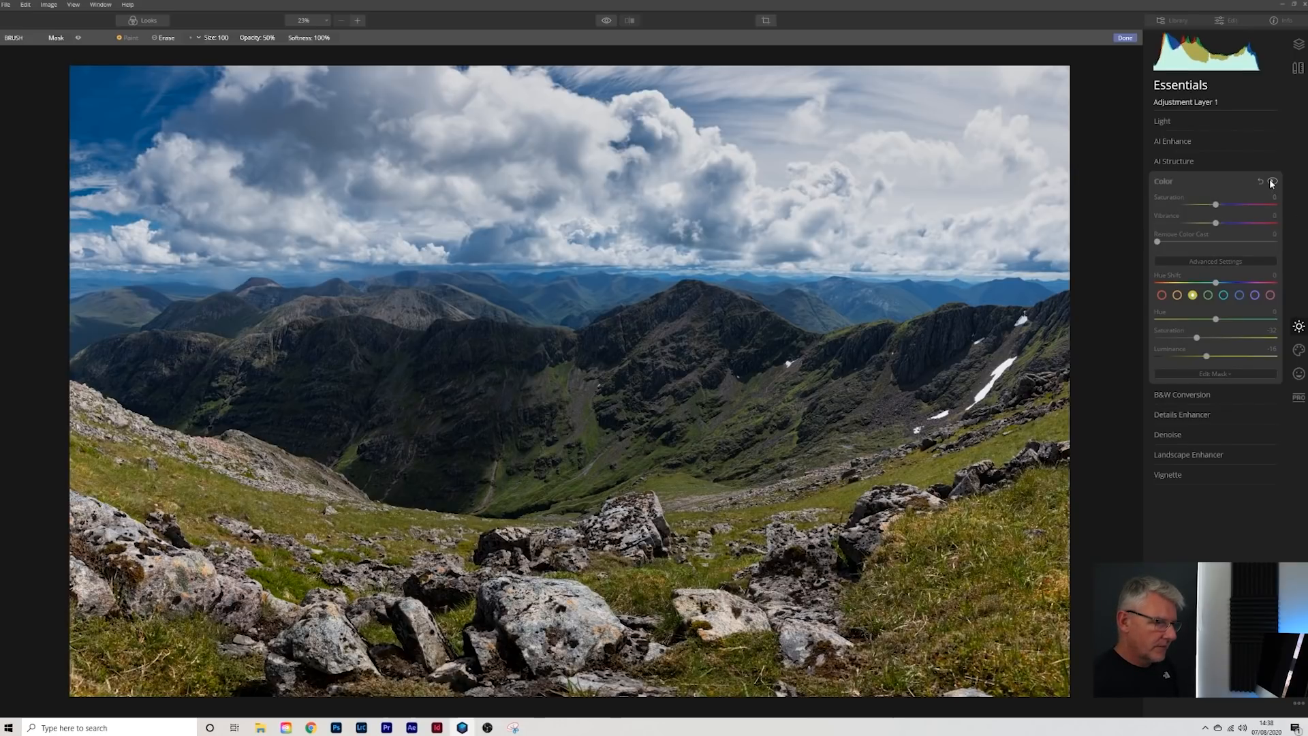
click(1271, 181)
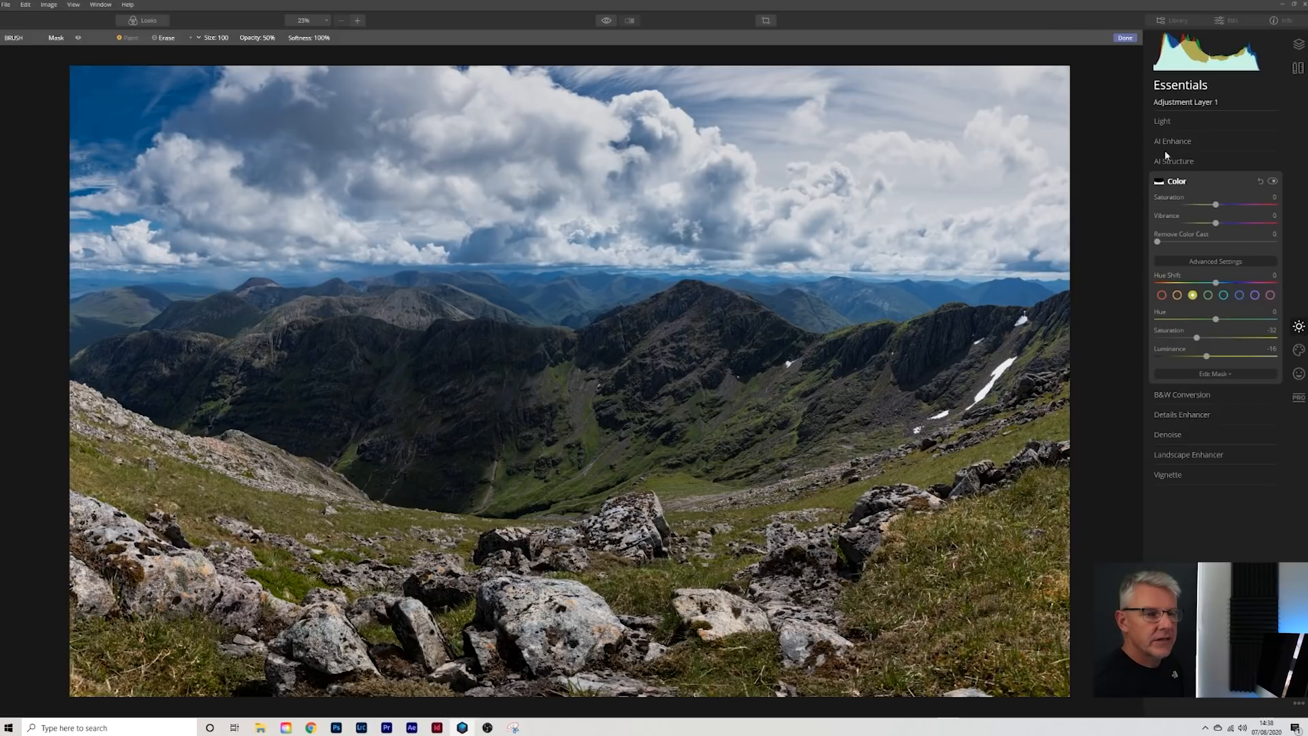
click(1183, 181)
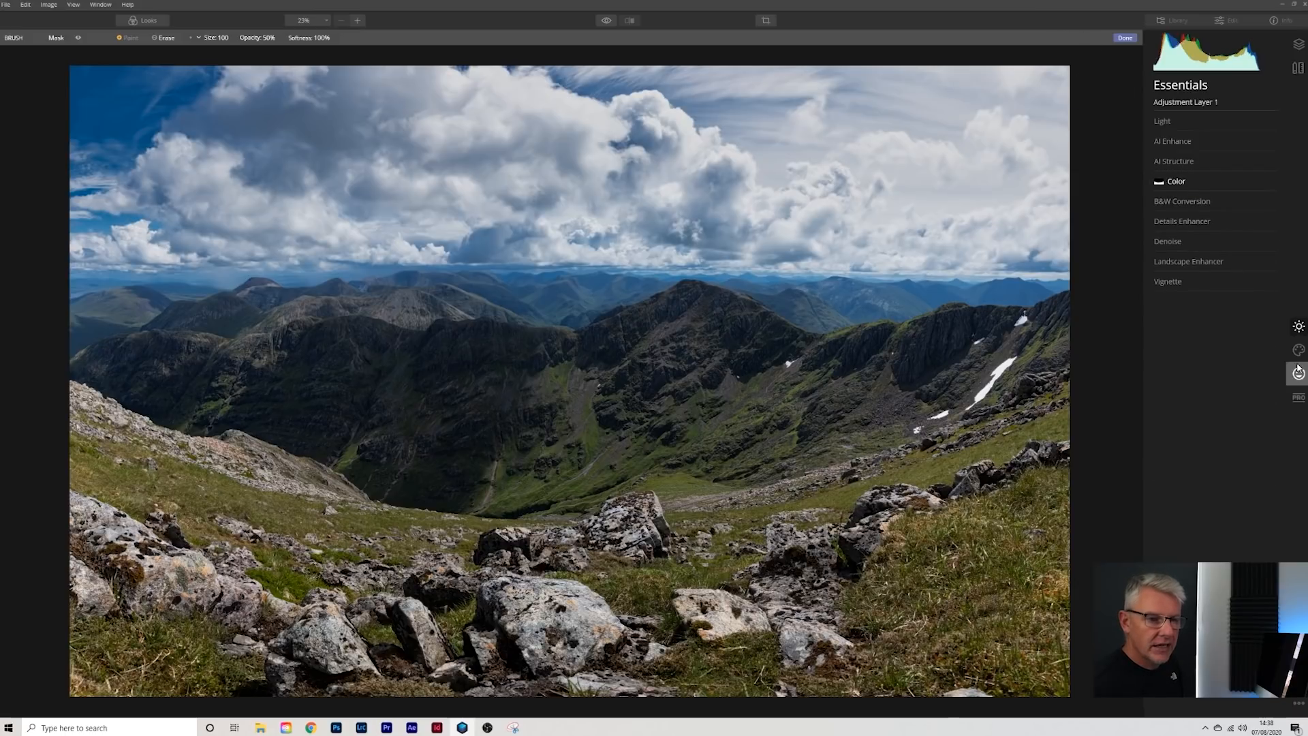
Lower the Exposure of the Adjustable Gradient's bottom half to about -60.
click(1299, 400)
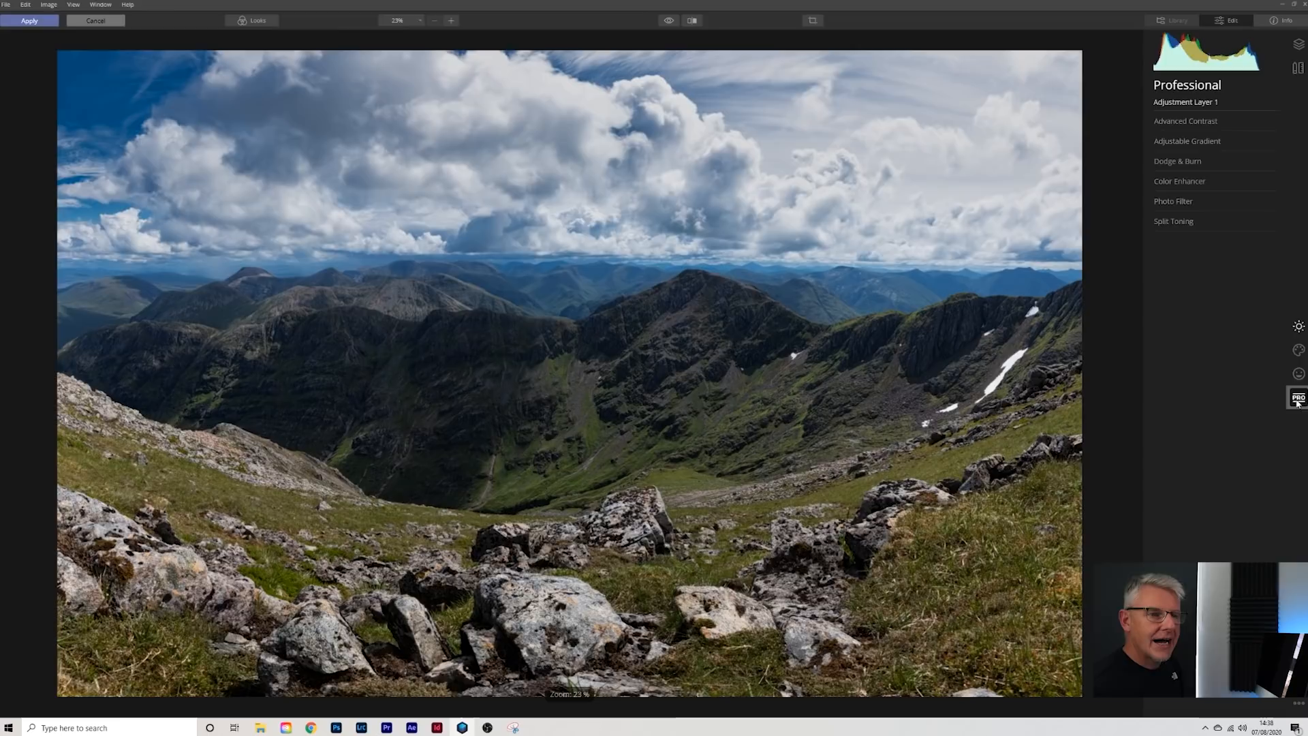
click(1196, 142)
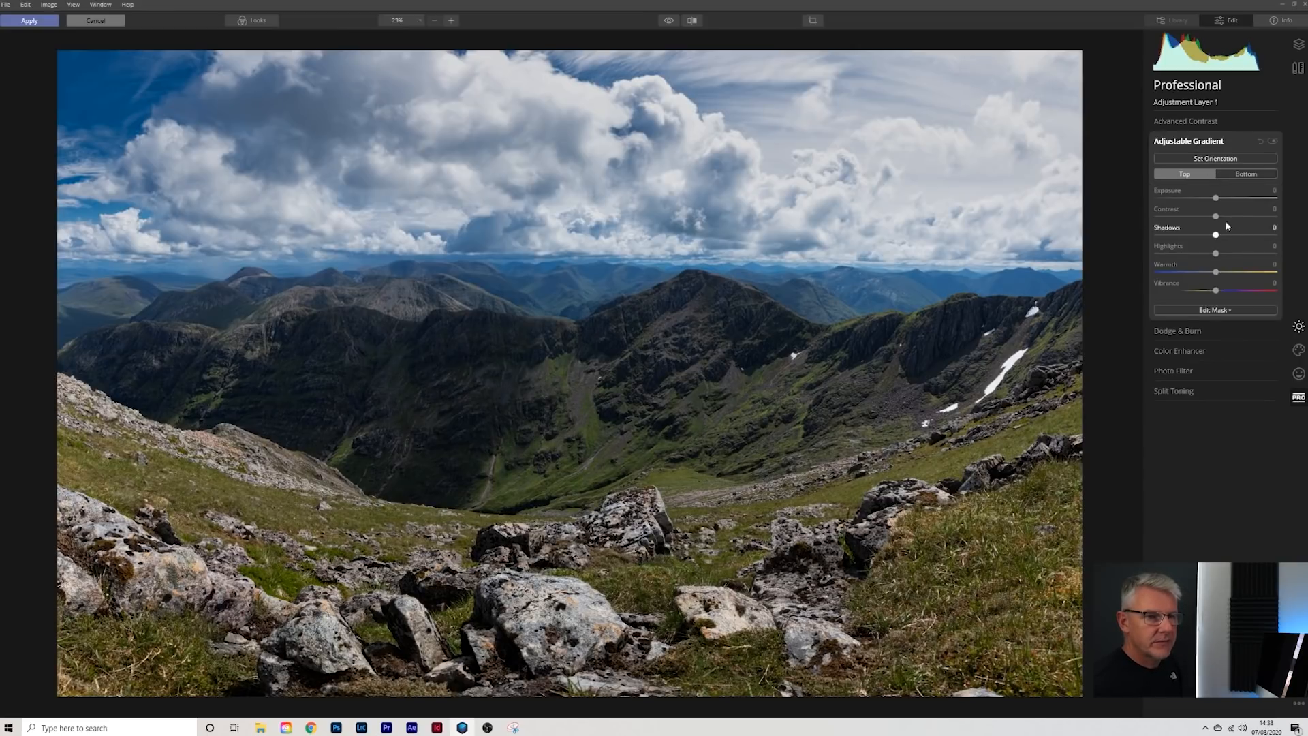
click(1240, 176)
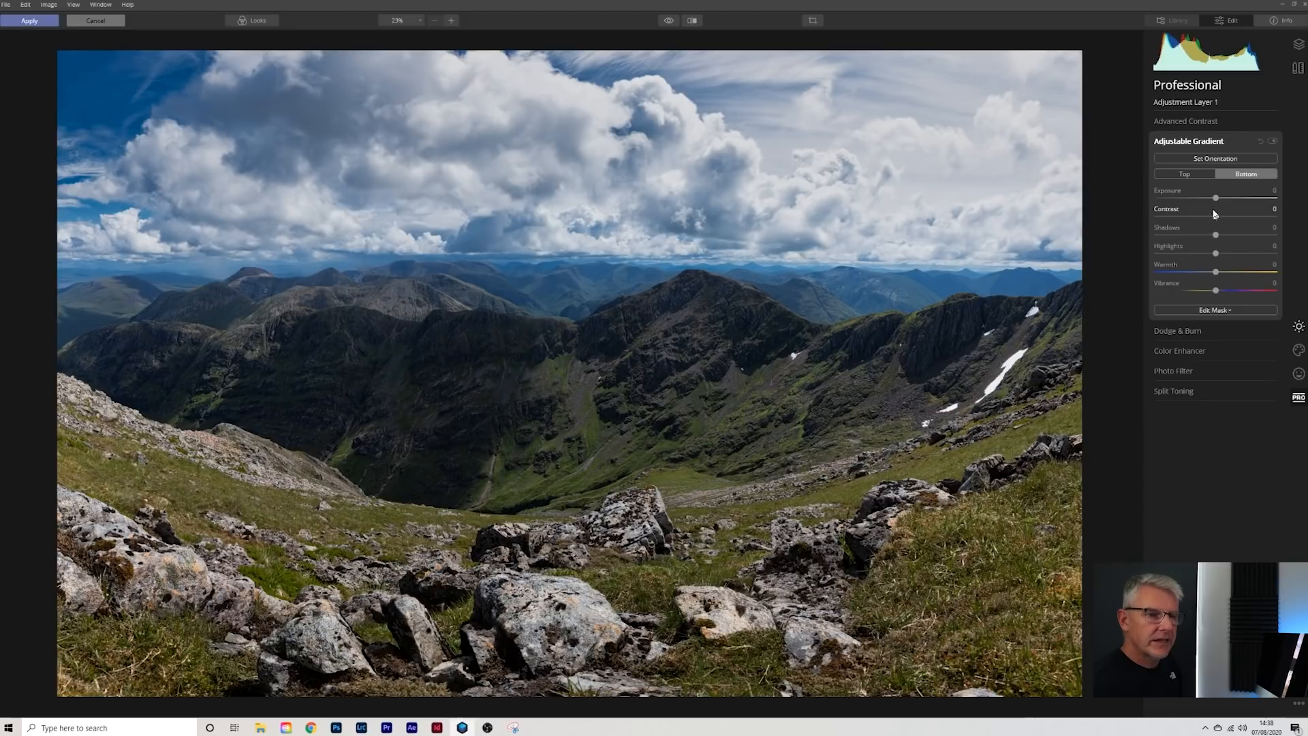
drag(1216, 198, 1182, 202)
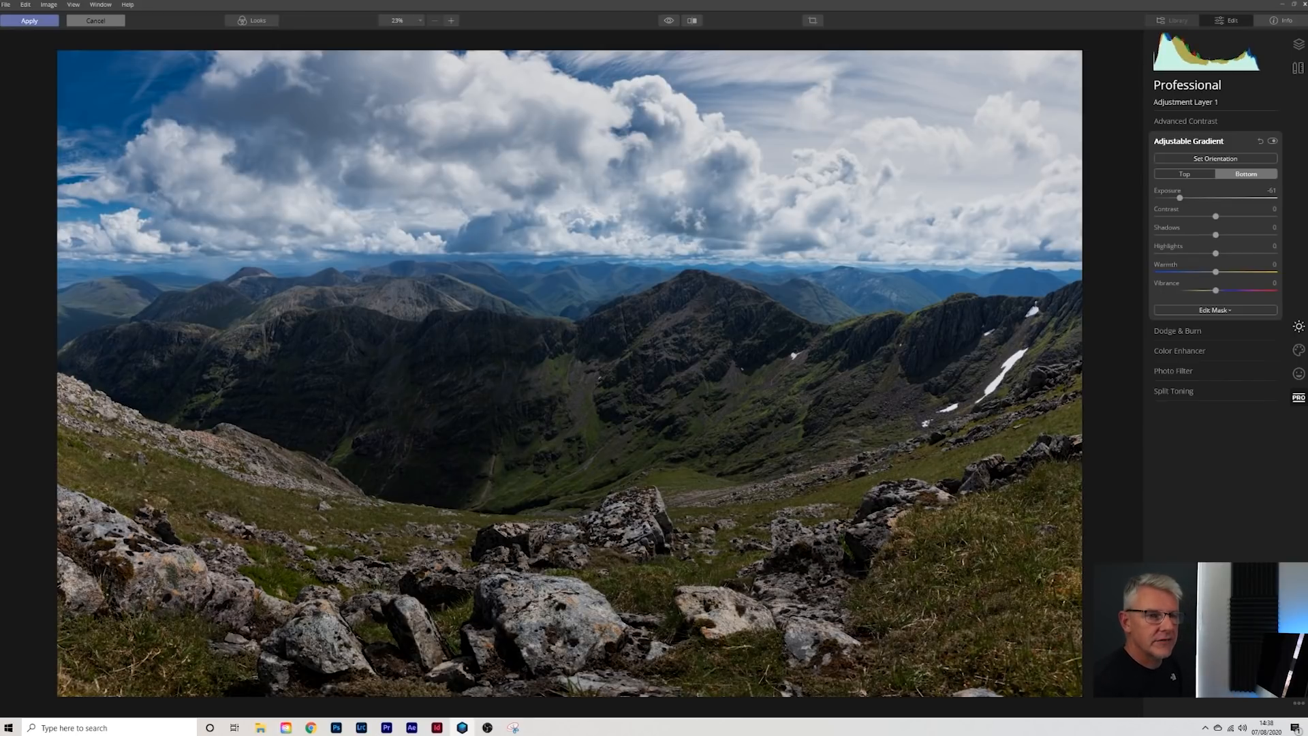
Orient the Adjustable Gradient across the mountains with Blend 37, Horizontal Shift 49% and Vertical Shift 50%.
click(1217, 159)
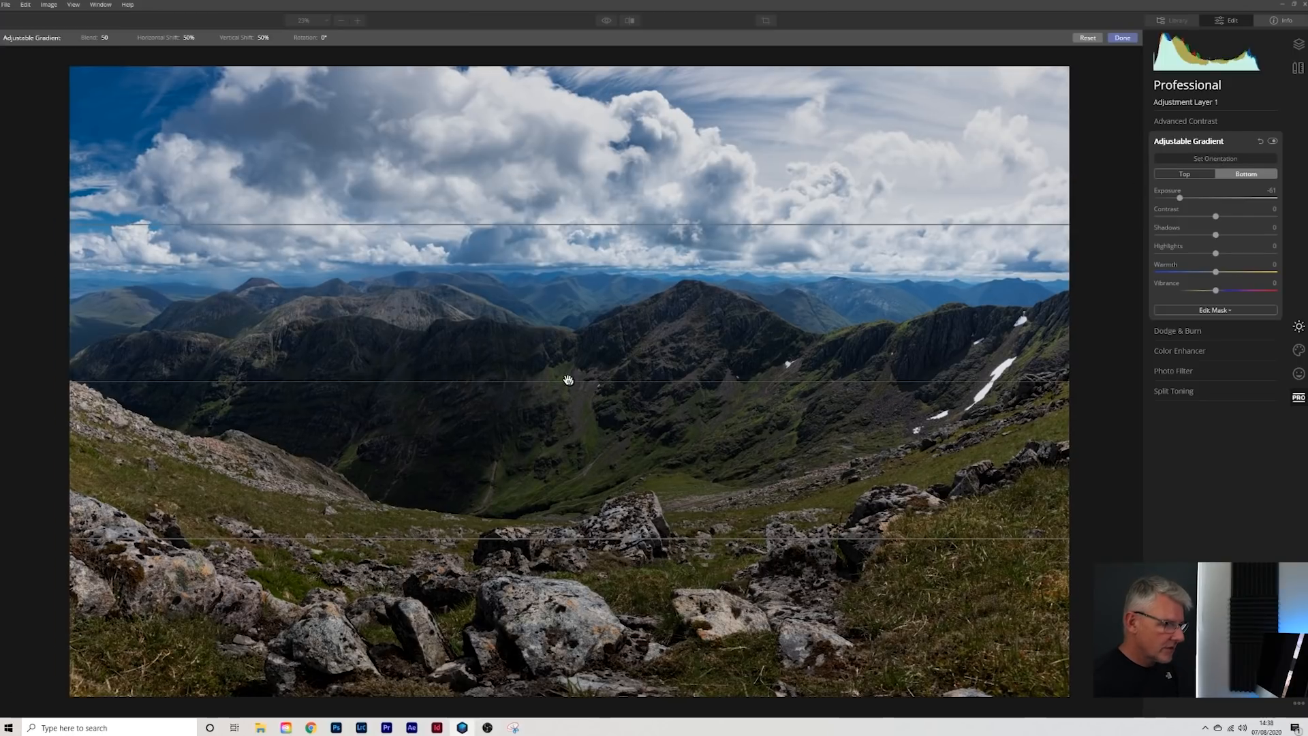
drag(569, 381, 563, 433)
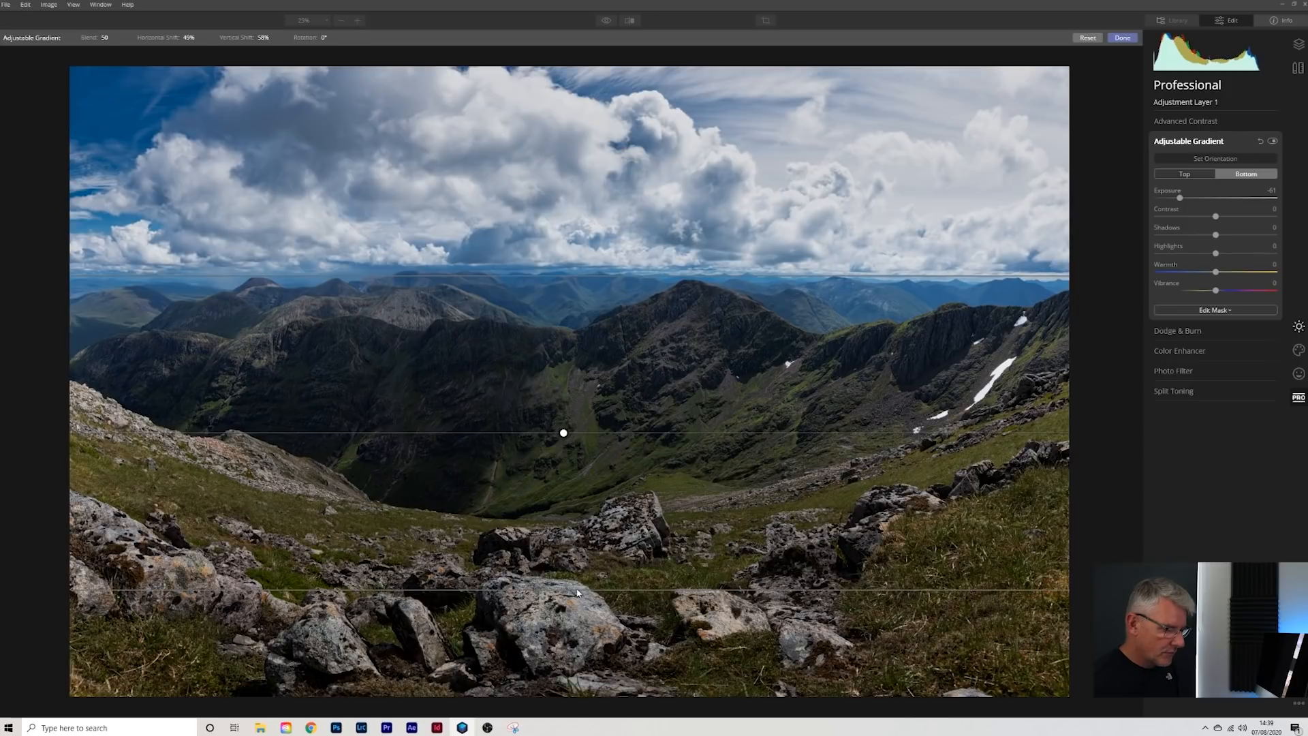
drag(575, 590, 572, 422)
drag(562, 351, 560, 428)
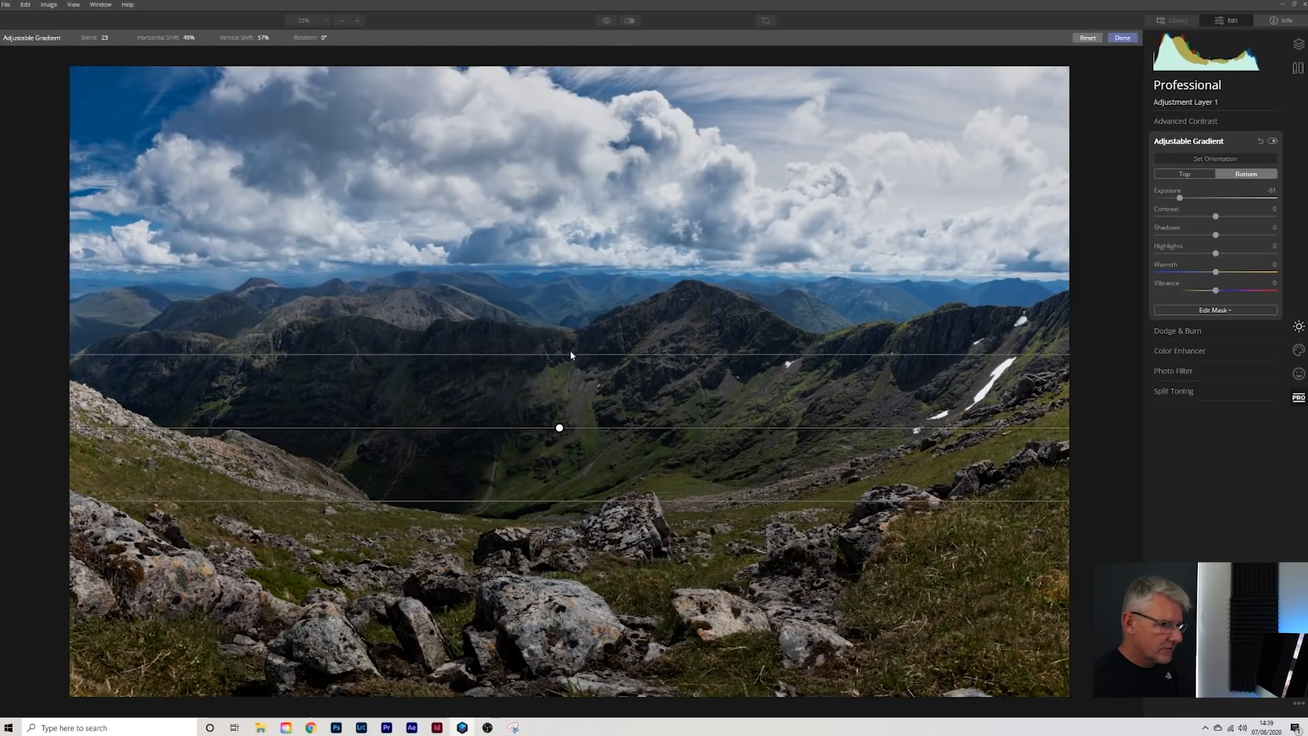
drag(566, 354, 564, 265)
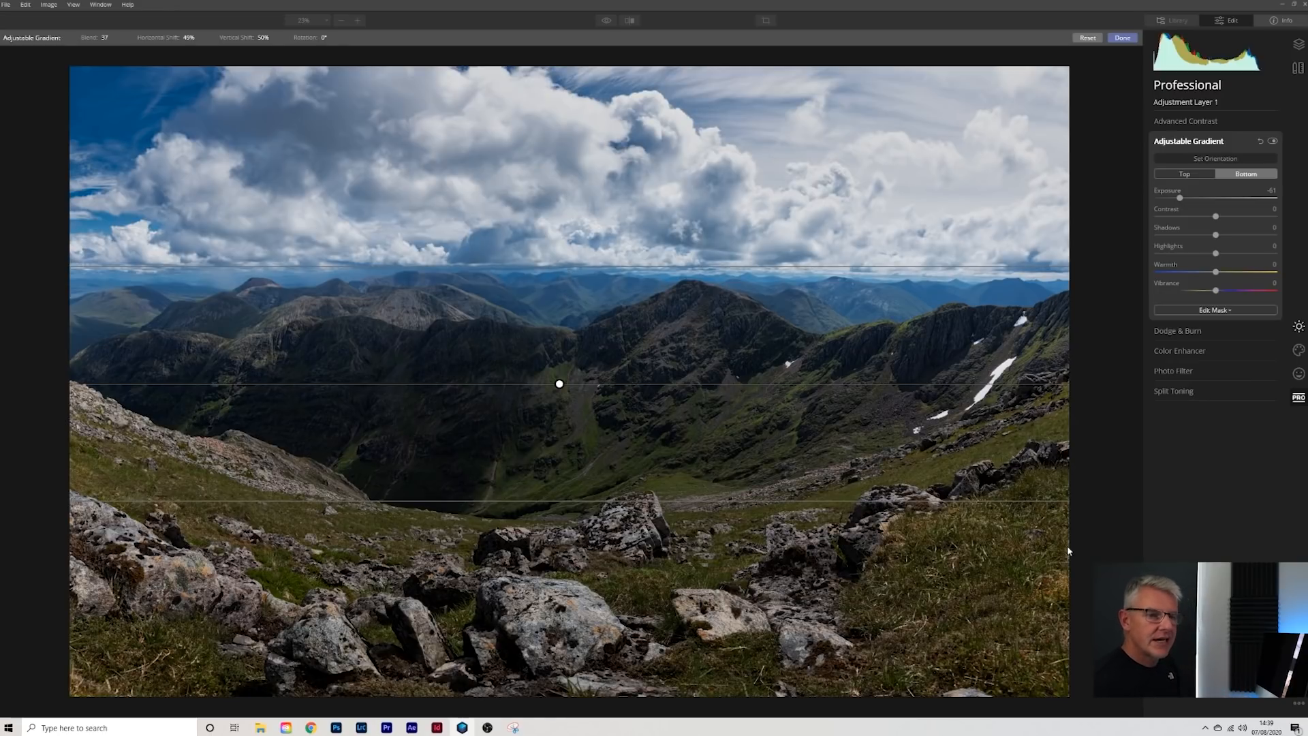
Erase the Adjustable Gradient's mask over the mountains and sky with a size 100 brush at 50% opacity.
click(1222, 312)
click(1211, 324)
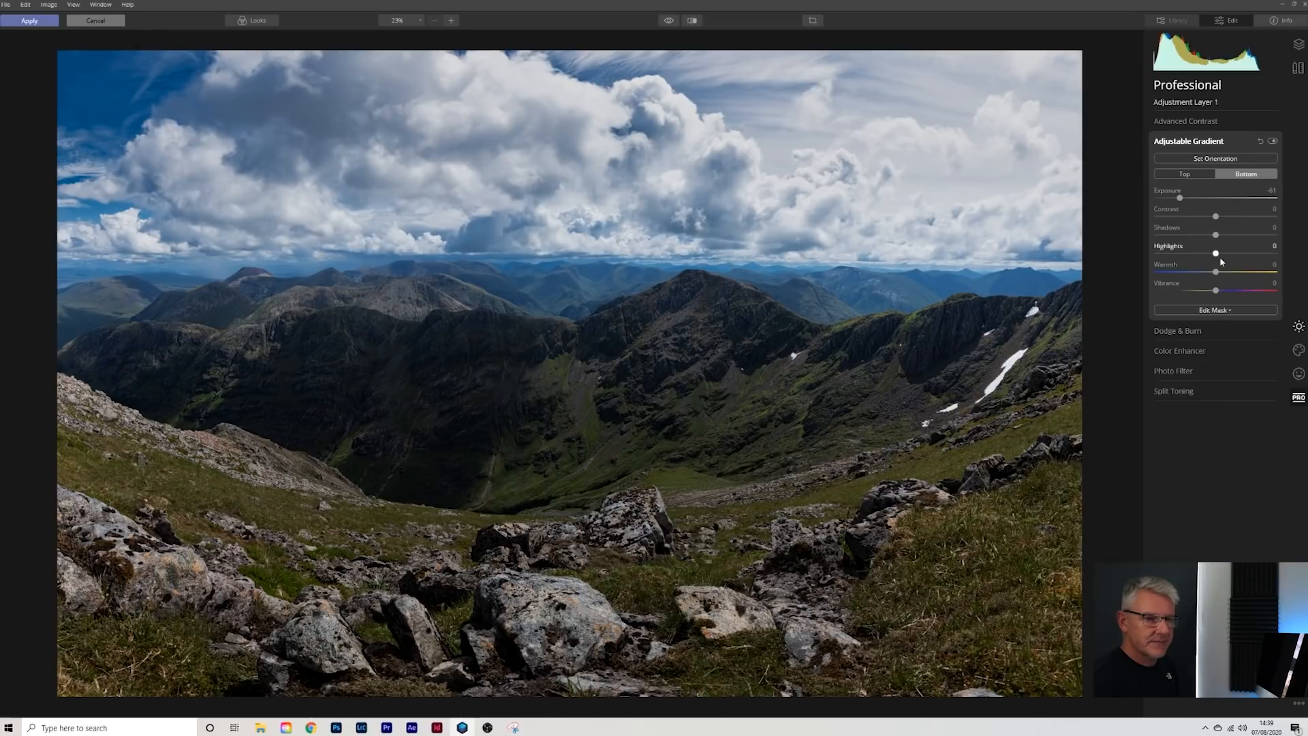
click(1225, 311)
click(1211, 323)
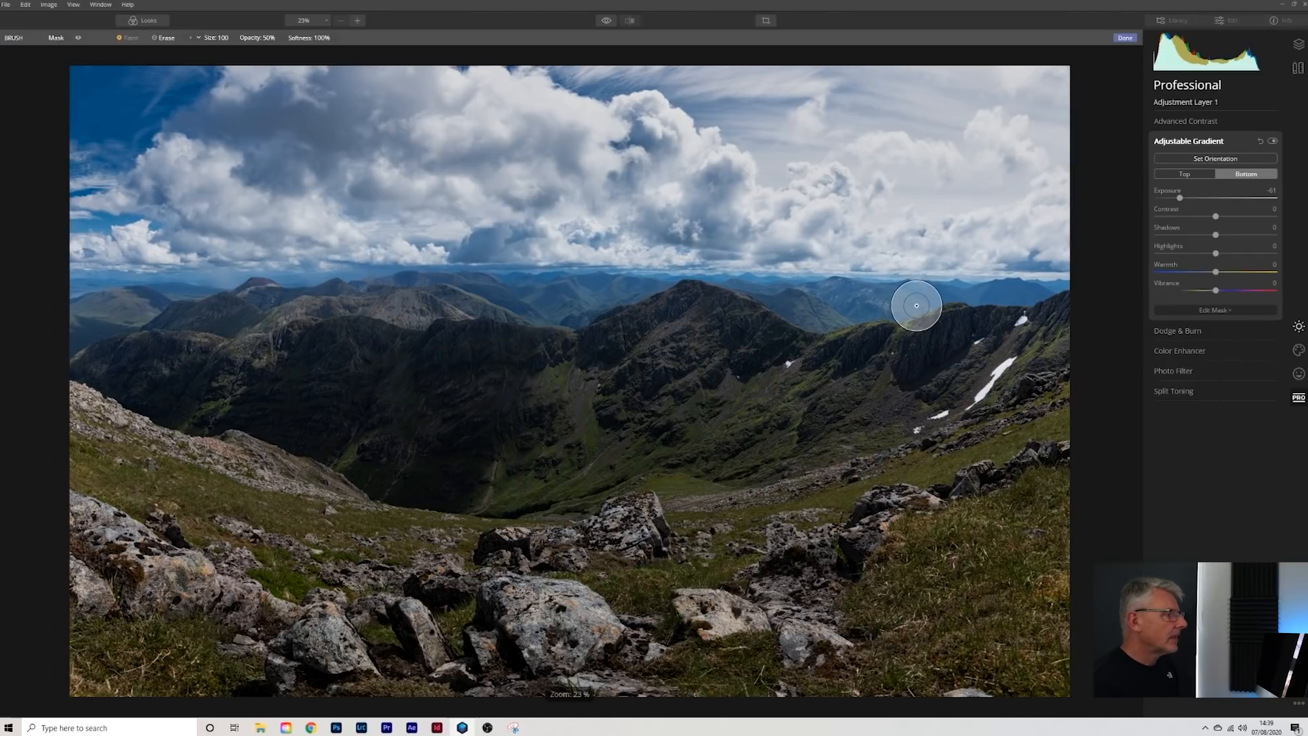
click(127, 38)
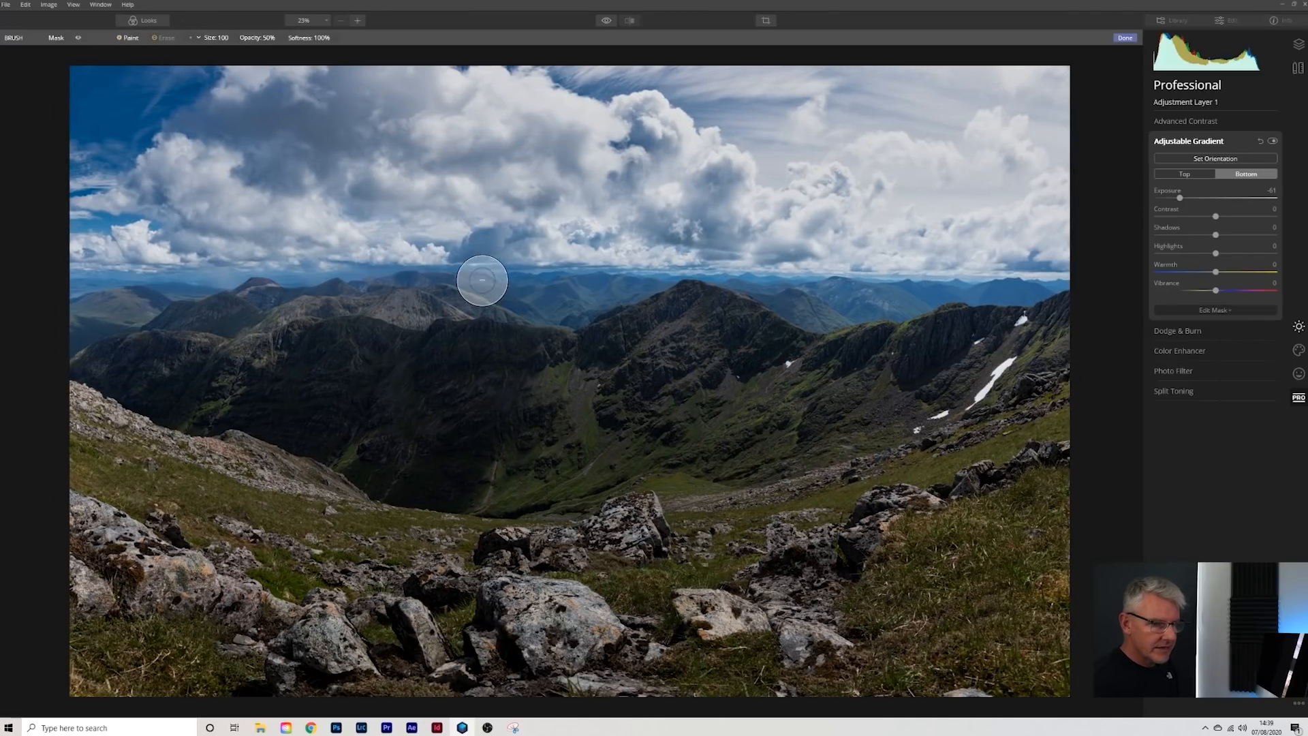
mouse_move(784, 436)
mouse_down()
mouse_move(488, 476)
mouse_move(371, 458)
mouse_move(290, 381)
mouse_move(150, 383)
mouse_move(743, 484)
mouse_move(640, 400)
mouse_move(950, 421)
mouse_move(1072, 371)
mouse_move(918, 377)
mouse_move(5, 336)
mouse_move(18, 274)
mouse_move(146, 251)
mouse_move(1157, 245)
mouse_move(9, 117)
mouse_move(145, 68)
mouse_up()
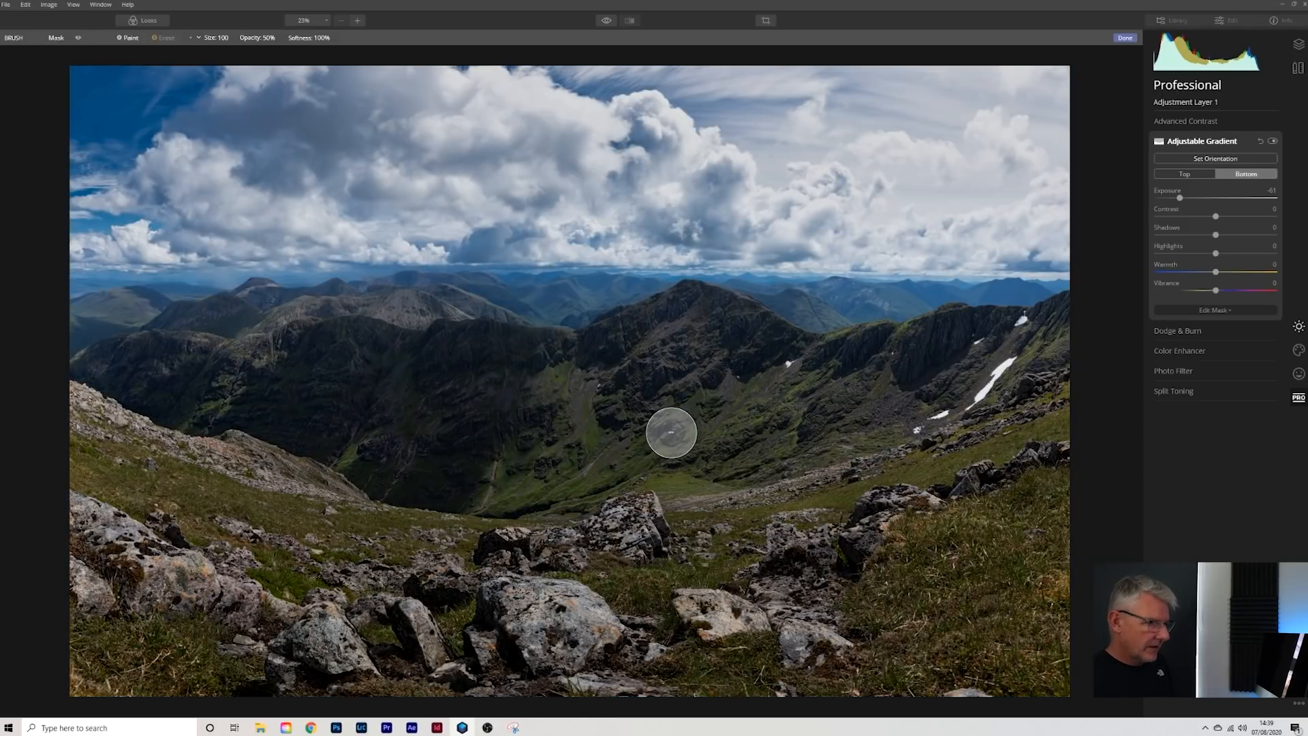
mouse_move(727, 419)
mouse_down()
mouse_move(680, 443)
mouse_move(486, 444)
mouse_move(505, 385)
mouse_move(579, 316)
mouse_move(882, 280)
mouse_move(847, 143)
mouse_move(254, 111)
mouse_up()
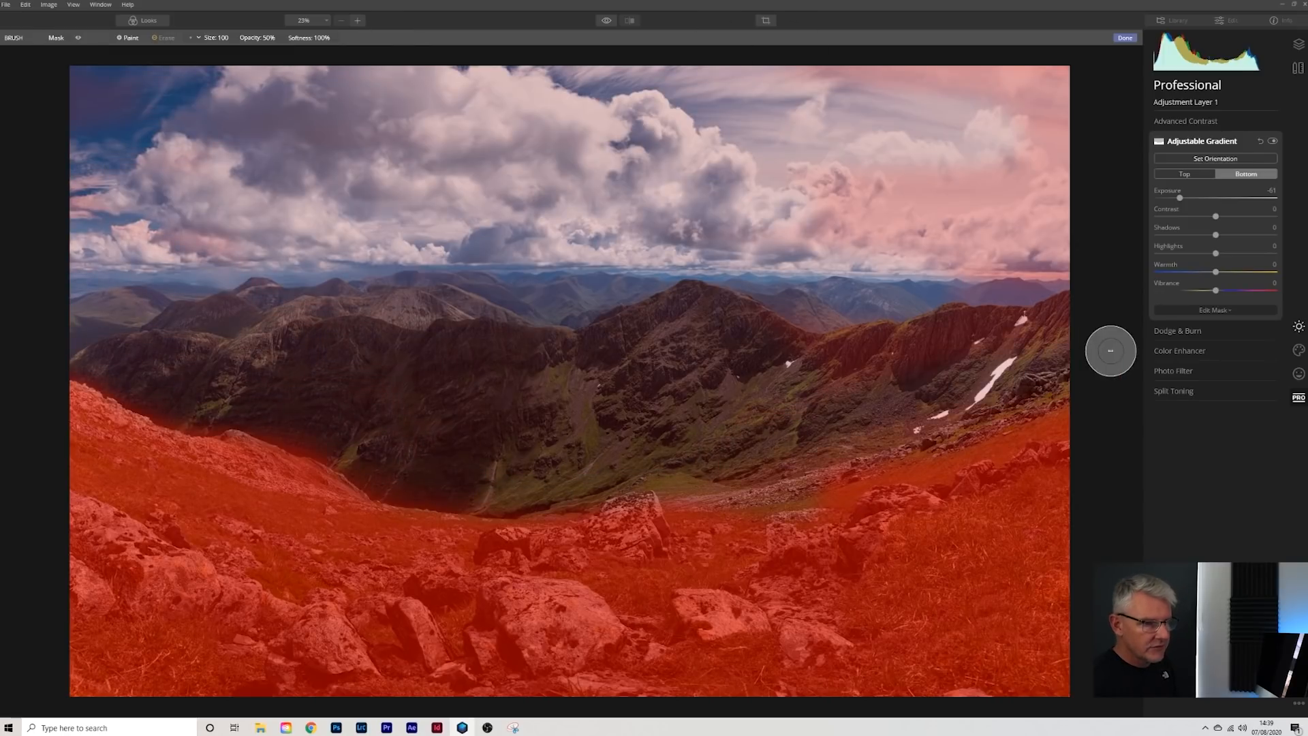
mouse_move(629, 248)
mouse_down()
mouse_move(754, 203)
mouse_move(1186, 141)
mouse_move(499, 23)
mouse_move(0, 55)
mouse_up()
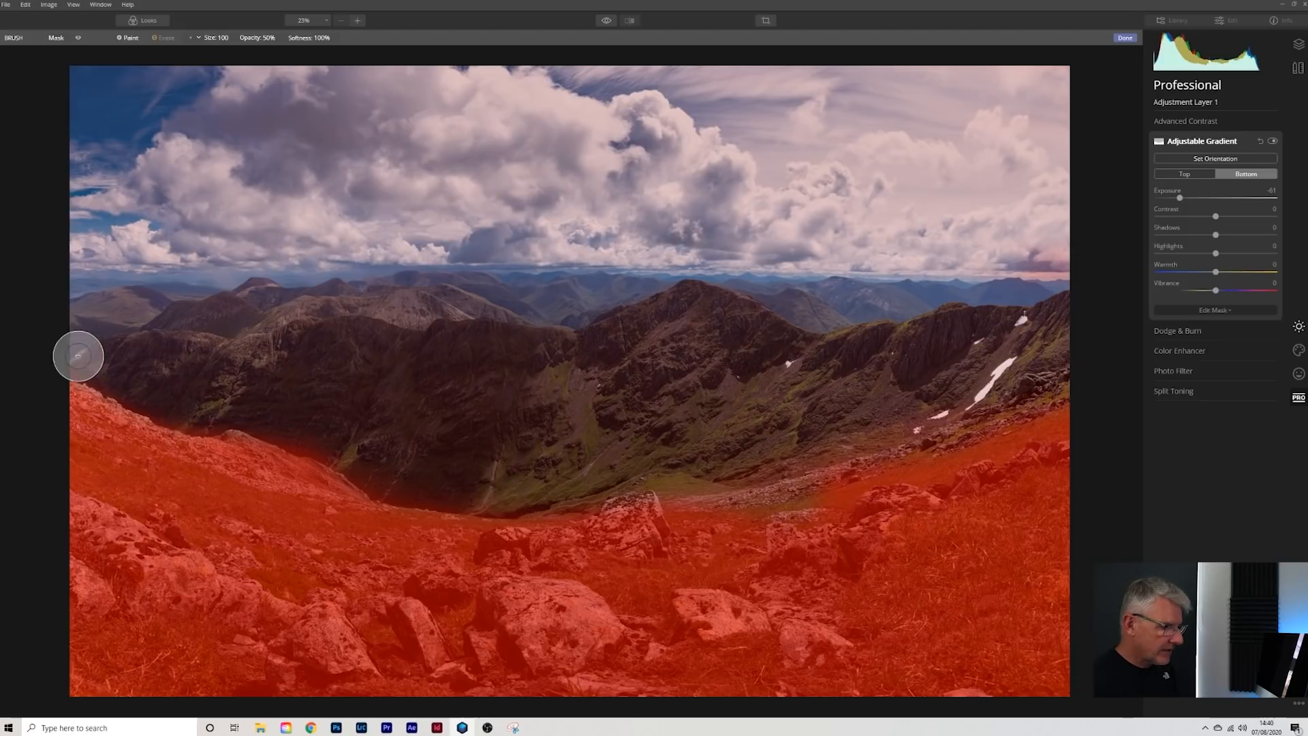
mouse_move(571, 369)
mouse_down()
mouse_move(980, 239)
mouse_move(660, 138)
mouse_move(1, 42)
mouse_move(65, 174)
mouse_up()
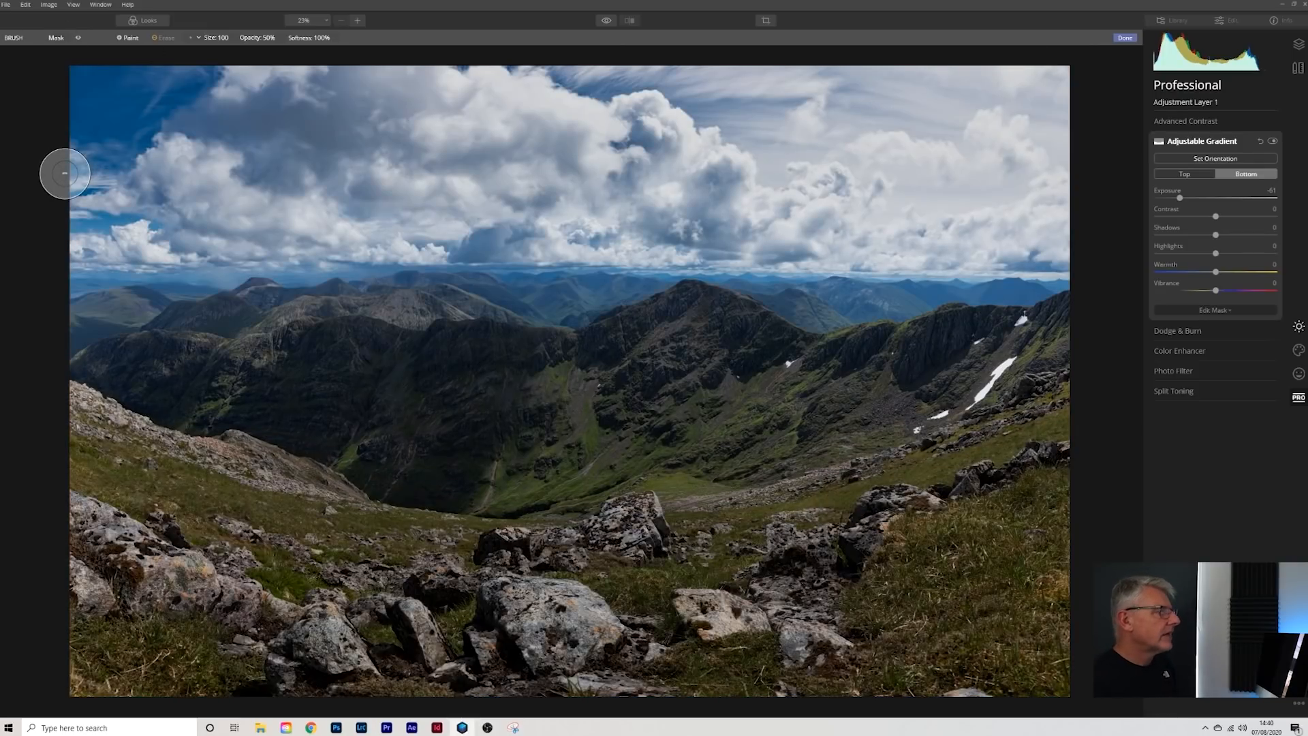
Raise the mask eraser's opacity to 100% and clear the gradient's remaining effect from the mountains and sky.
click(274, 39)
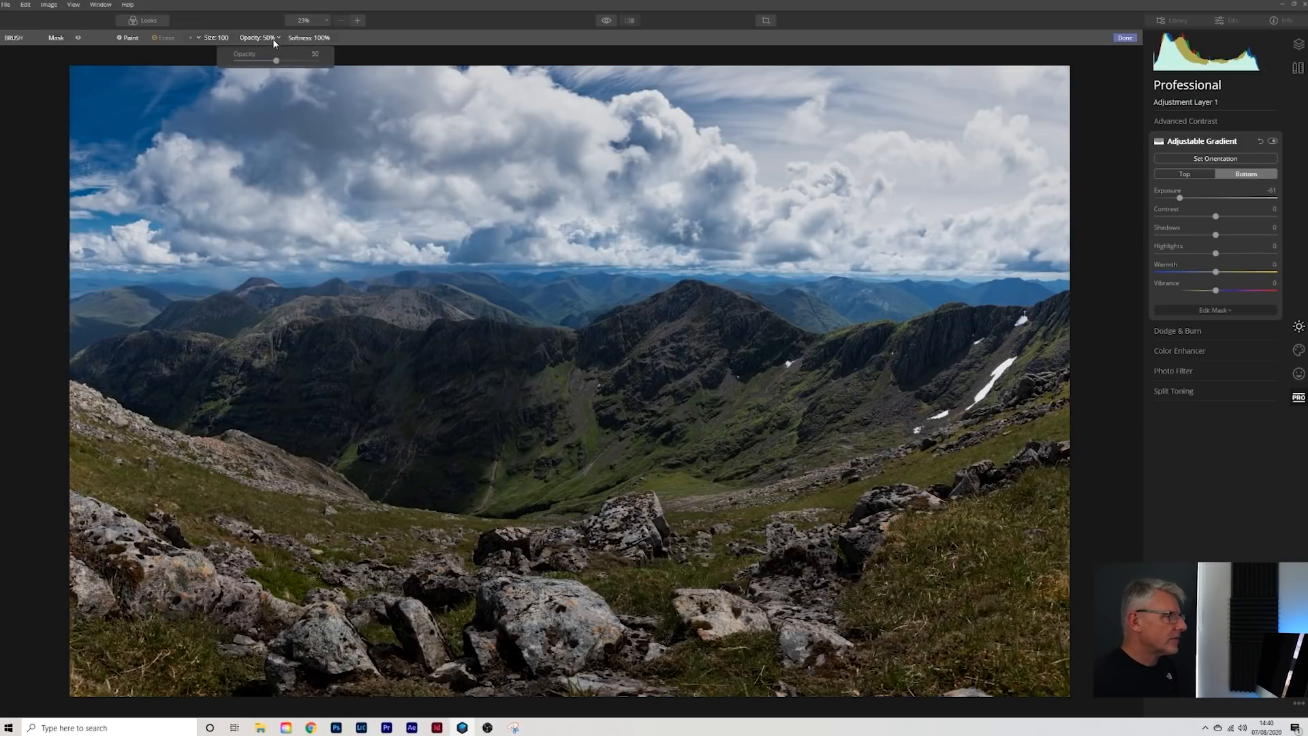
drag(277, 65, 319, 66)
click(632, 315)
mouse_move(633, 314)
mouse_down()
mouse_move(579, 354)
mouse_move(625, 400)
mouse_move(514, 459)
mouse_move(564, 468)
mouse_move(629, 449)
mouse_move(817, 434)
mouse_move(824, 400)
mouse_move(596, 429)
mouse_move(865, 366)
mouse_move(944, 304)
mouse_move(188, 292)
mouse_move(534, 330)
mouse_move(289, 366)
mouse_move(105, 336)
mouse_move(147, 366)
mouse_up()
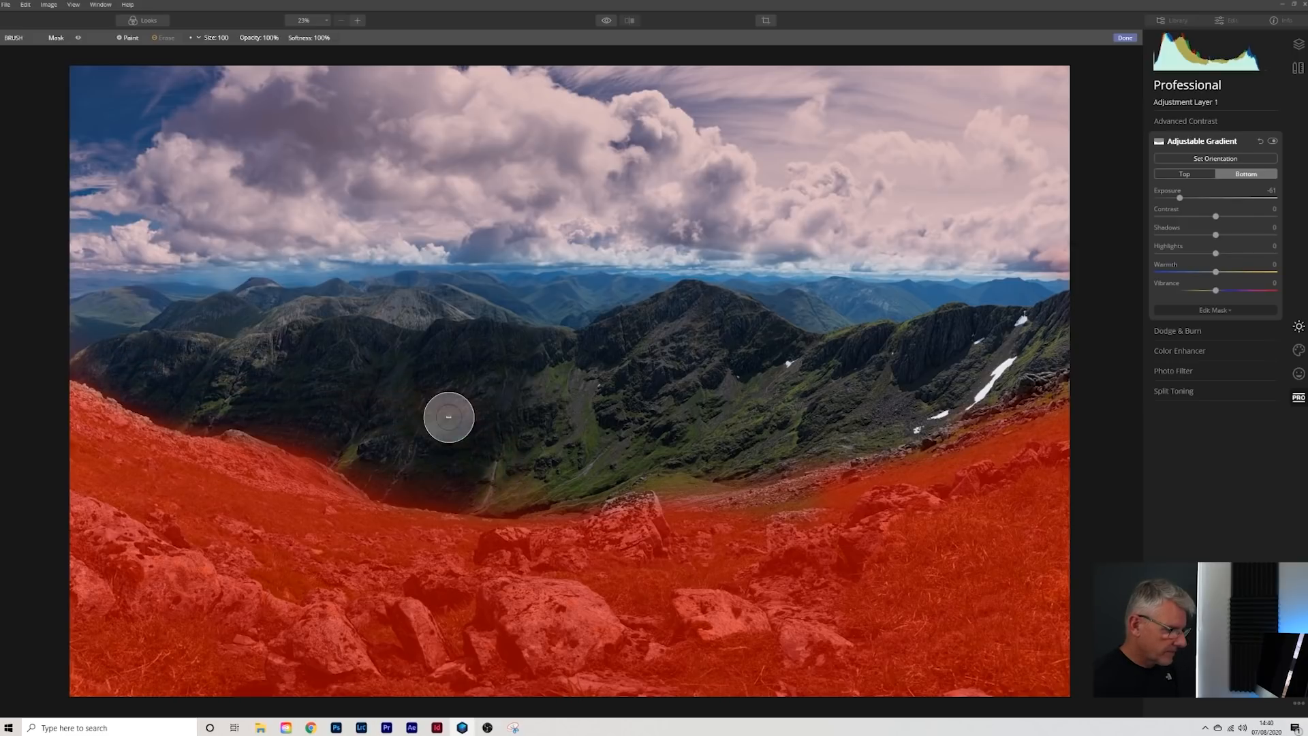
mouse_move(39, 233)
mouse_down()
mouse_move(1055, 263)
mouse_move(1055, 225)
mouse_move(1215, 169)
mouse_move(1138, 137)
mouse_move(334, 134)
mouse_move(67, 57)
mouse_move(1122, 80)
mouse_up()
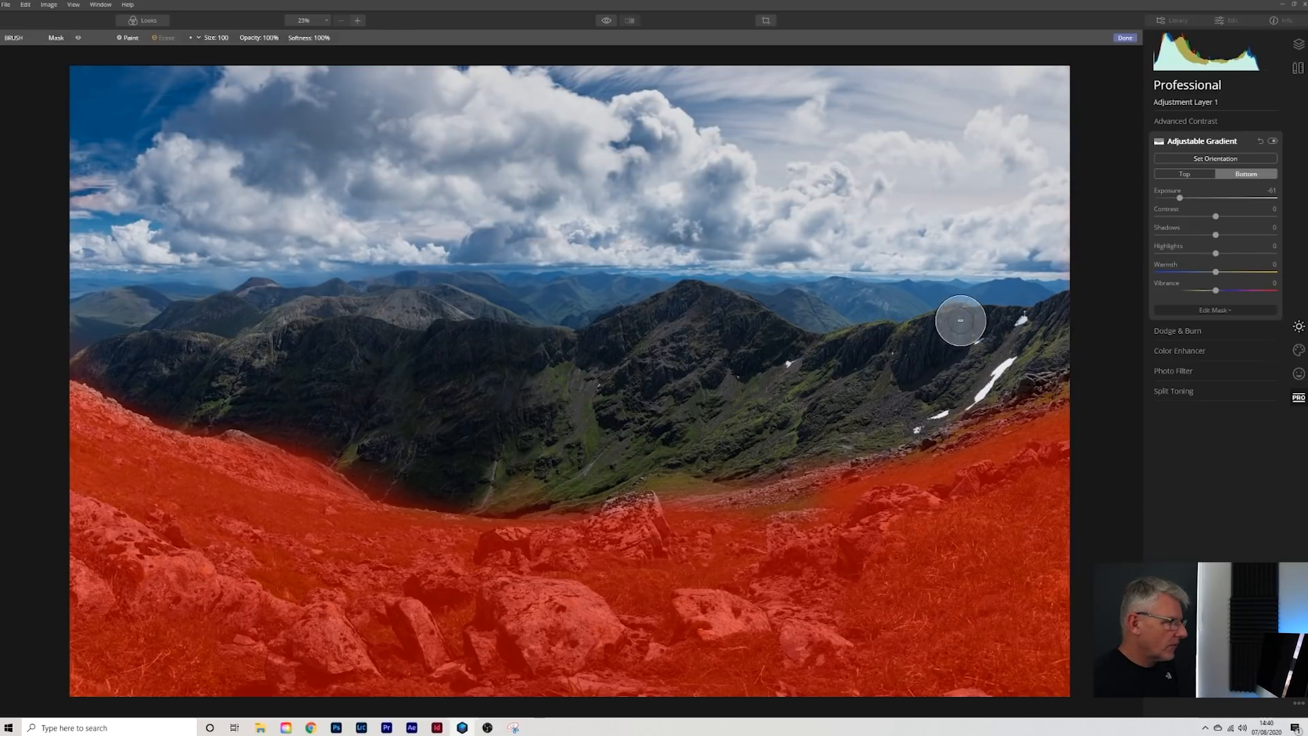
mouse_move(49, 221)
mouse_down()
mouse_move(64, 191)
mouse_move(109, 203)
mouse_up()
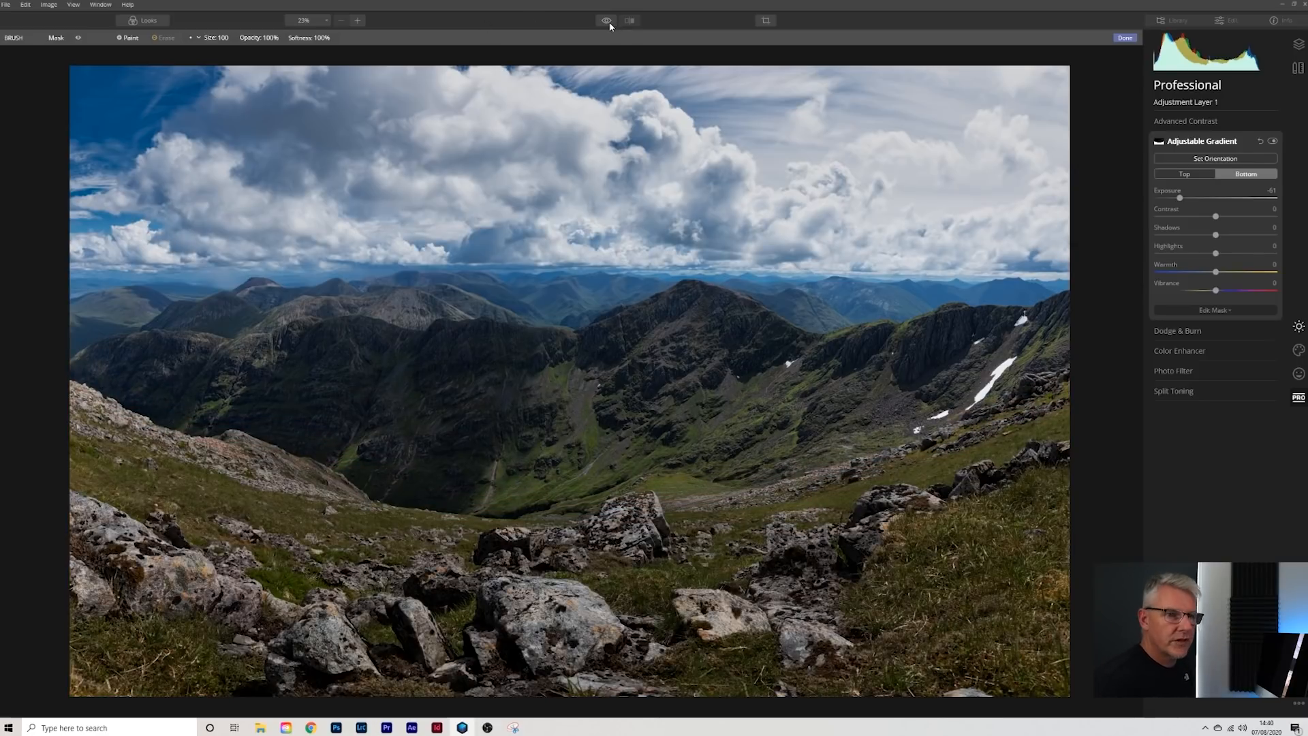
Rename Adjustment Layer 1 as "dark greens and grad".
click(1299, 44)
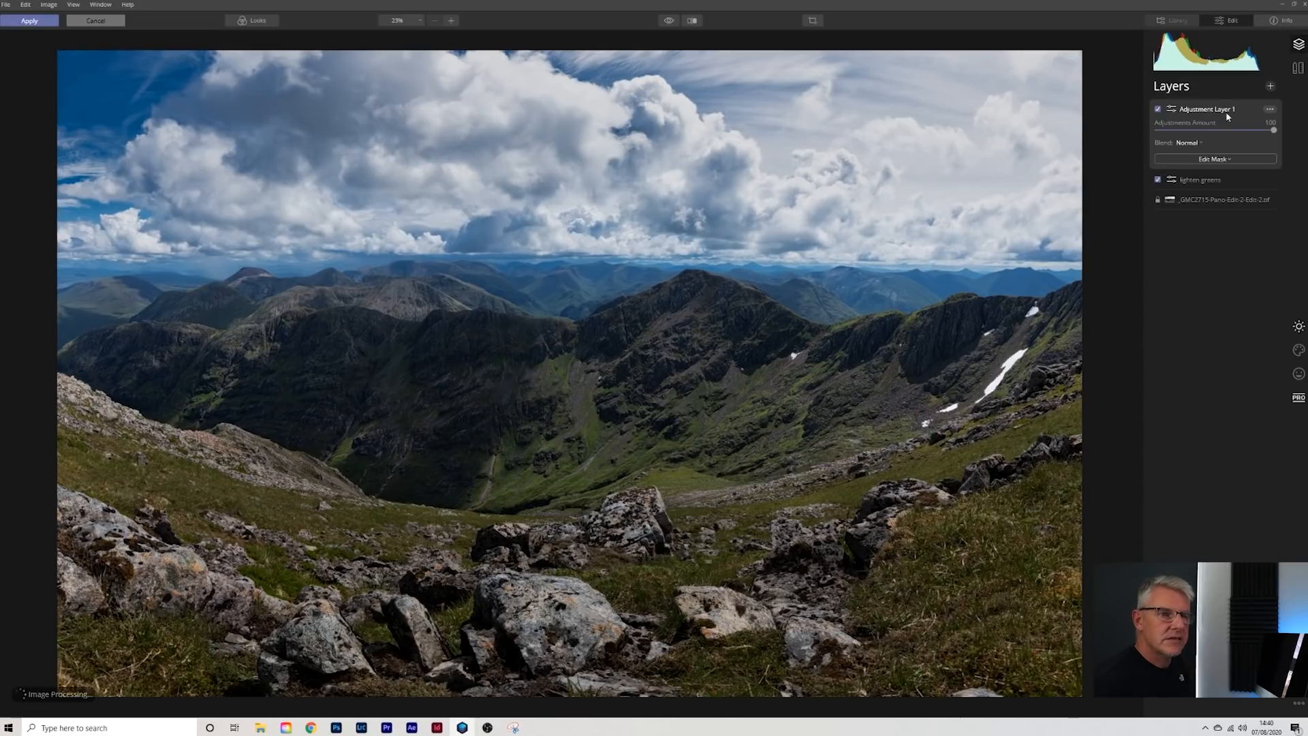
click(1276, 111)
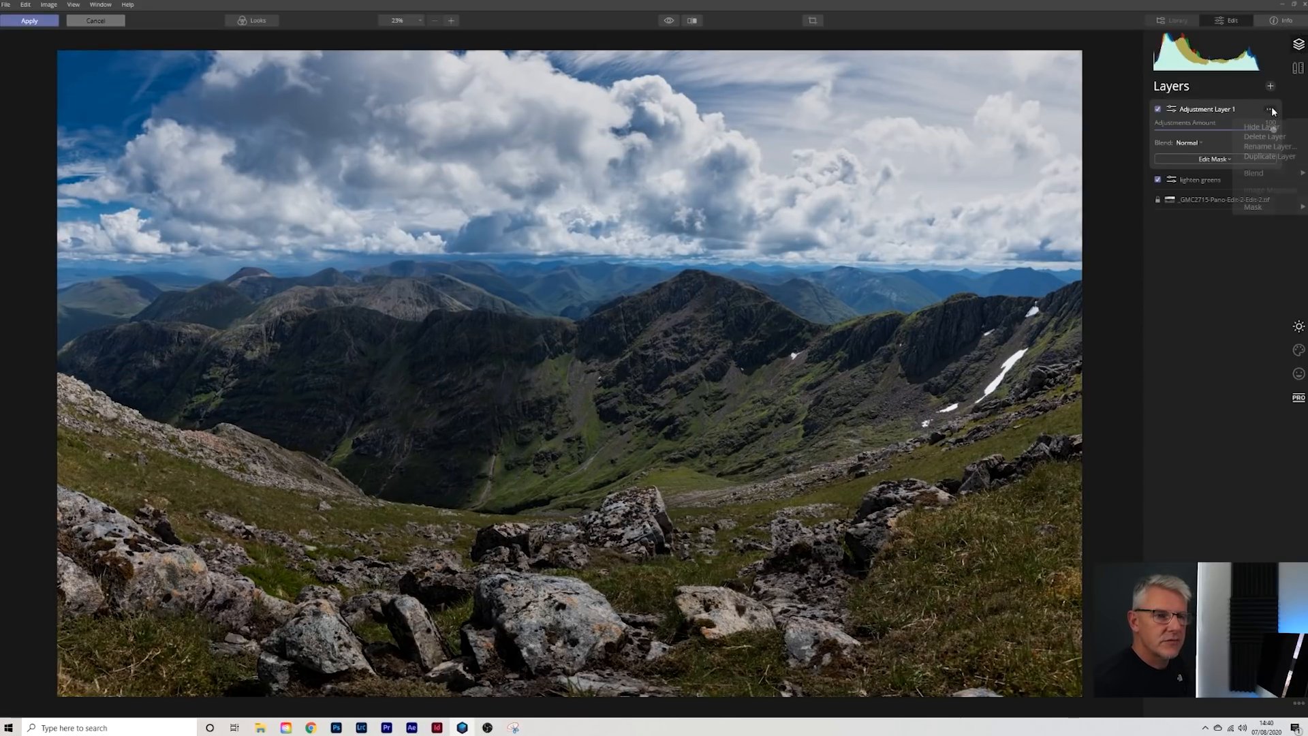
click(1258, 147)
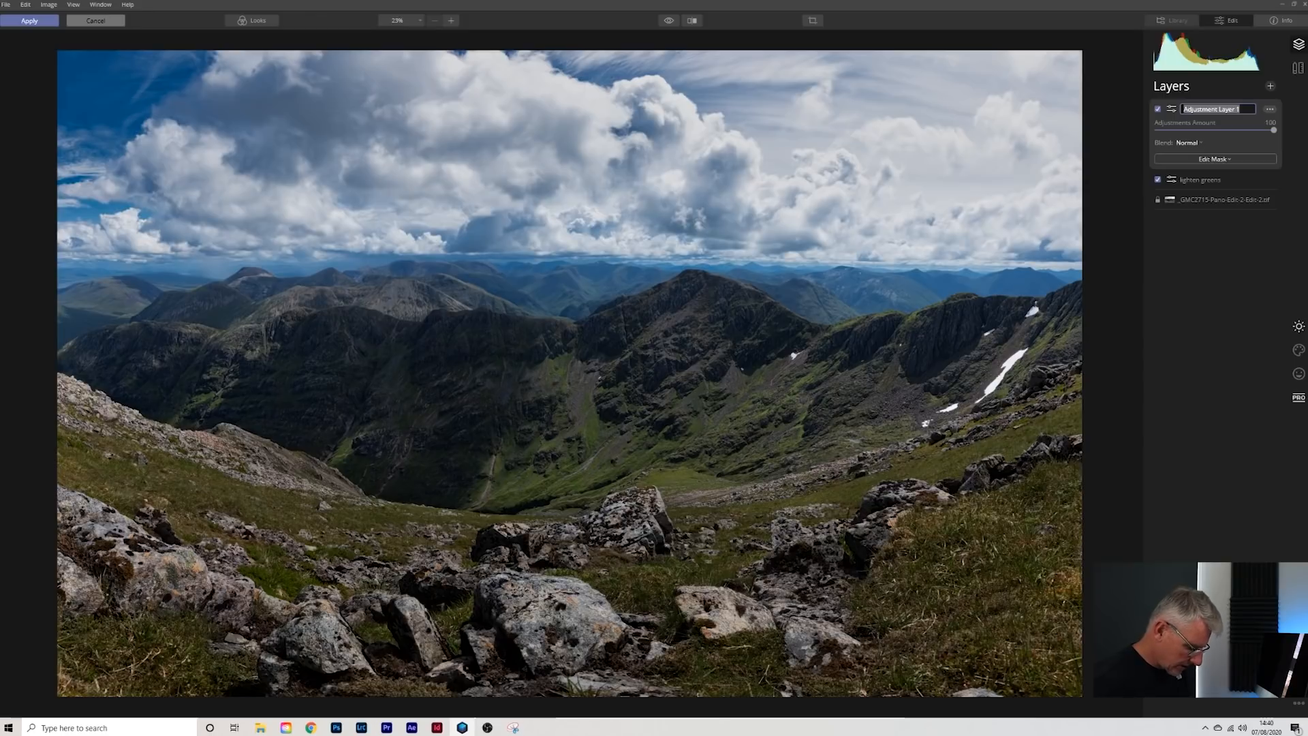
text(dark greens and grad)
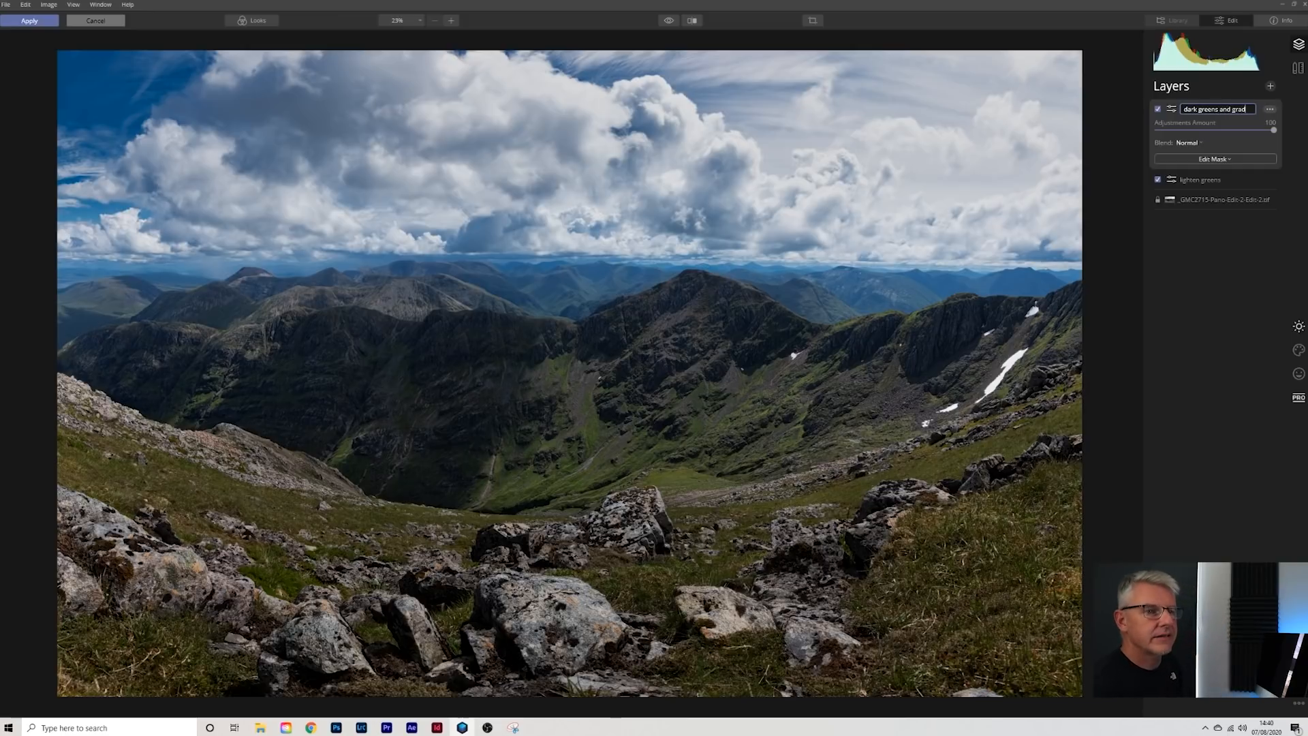
key(Return)
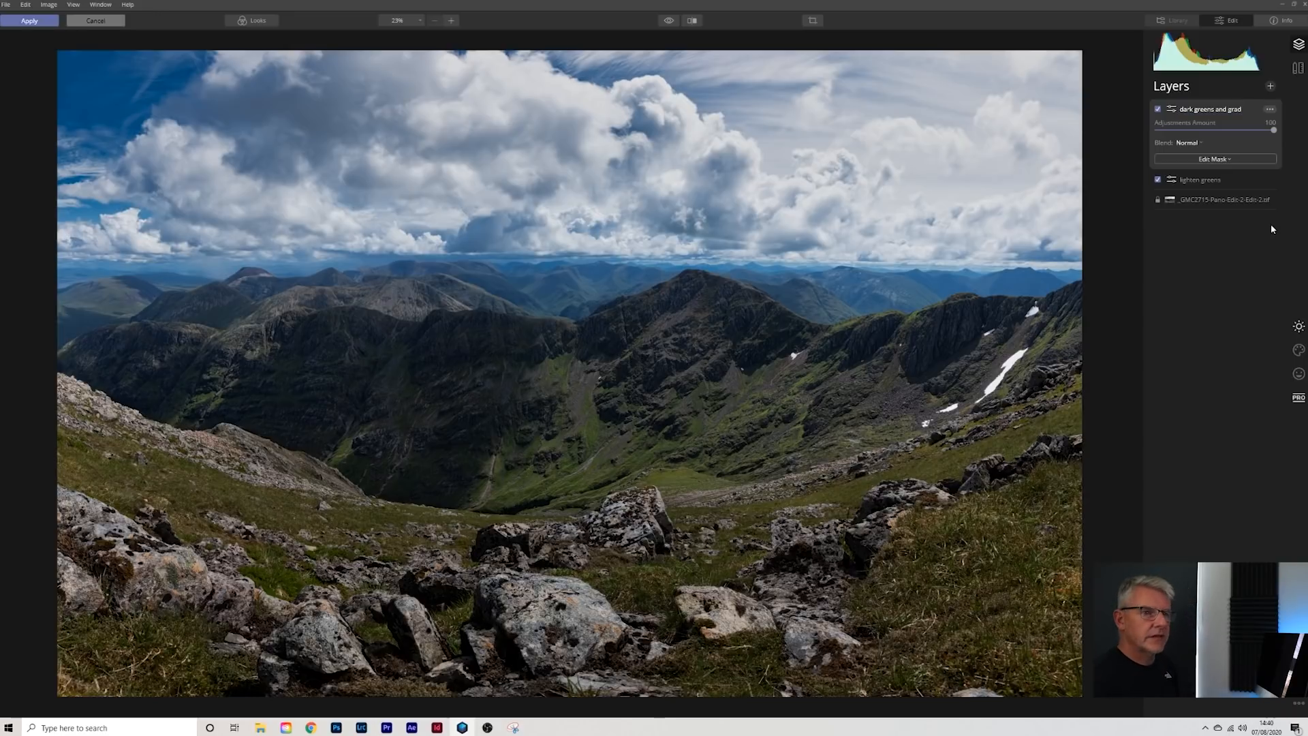
Switch the "dark greens and grad" layer off and on to compare its effect on the panorama.
click(1157, 109)
click(1157, 109)
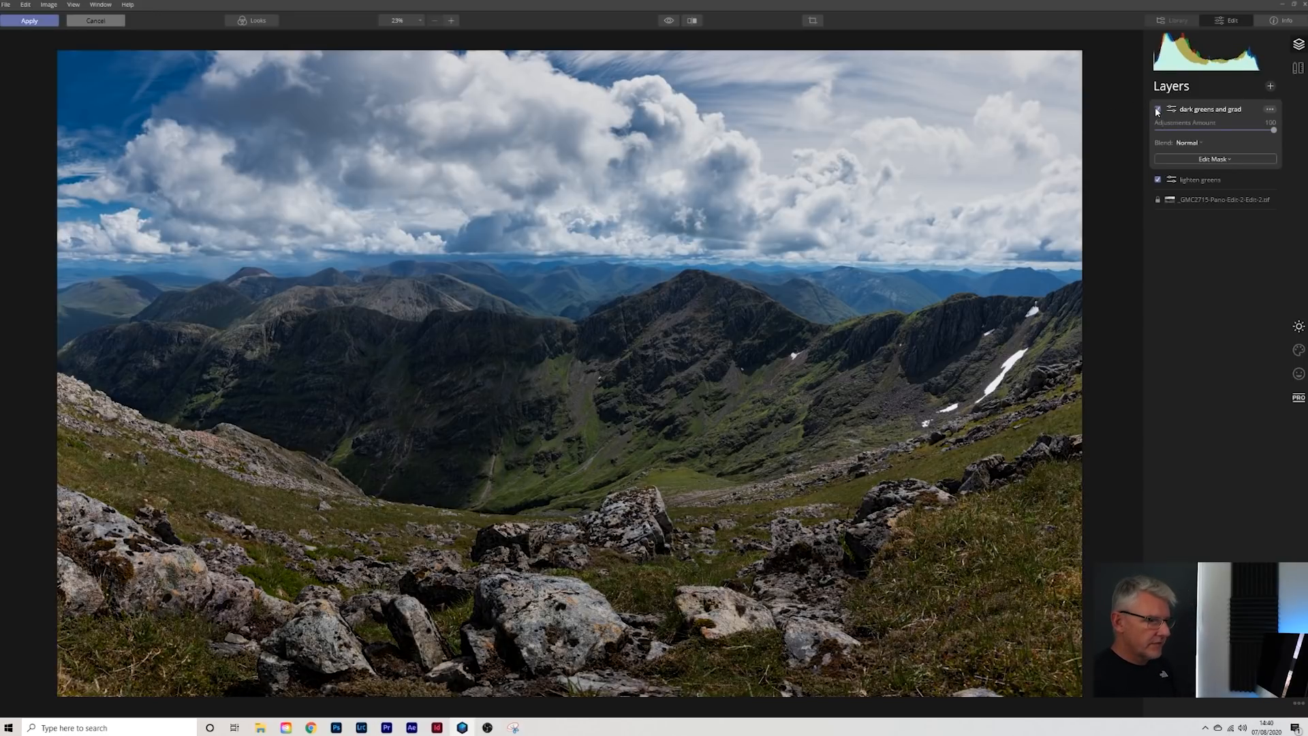
click(1156, 109)
click(1157, 109)
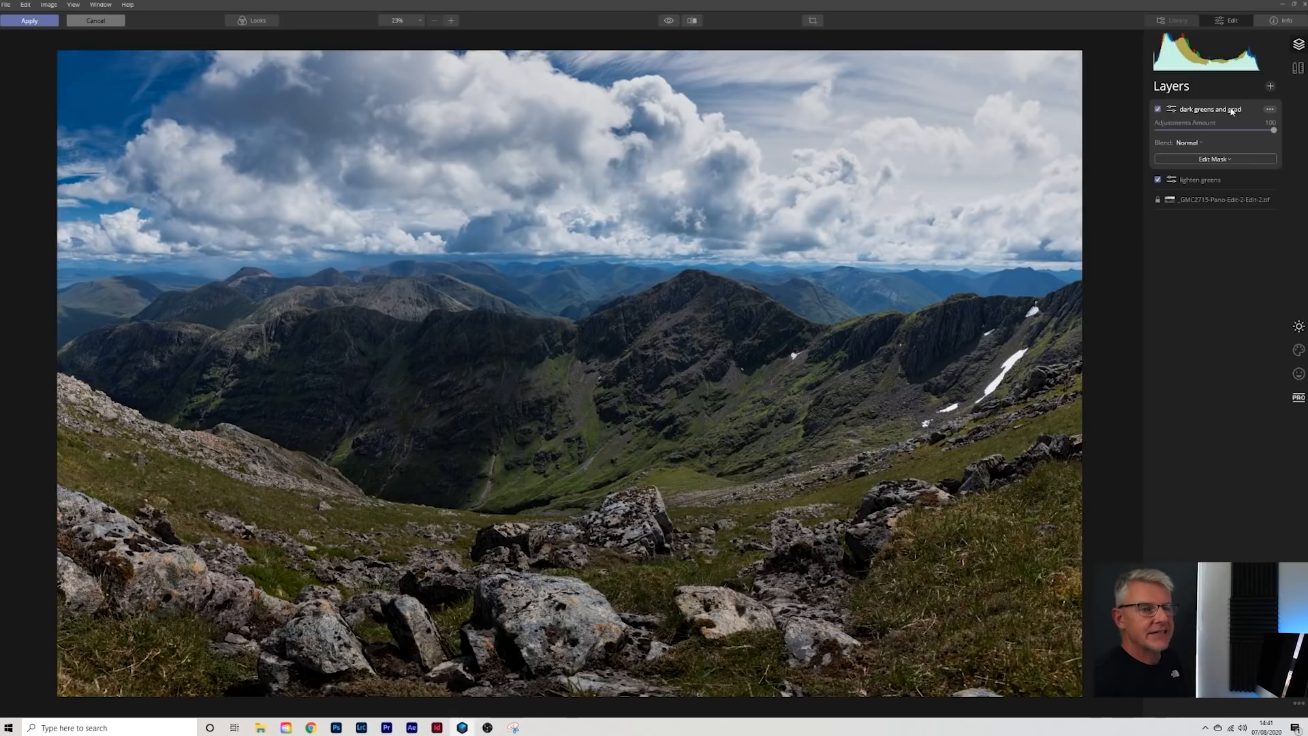
Add a new adjustment layer above "dark greens and grad" and show its Professional adjustments.
click(1272, 86)
click(1256, 99)
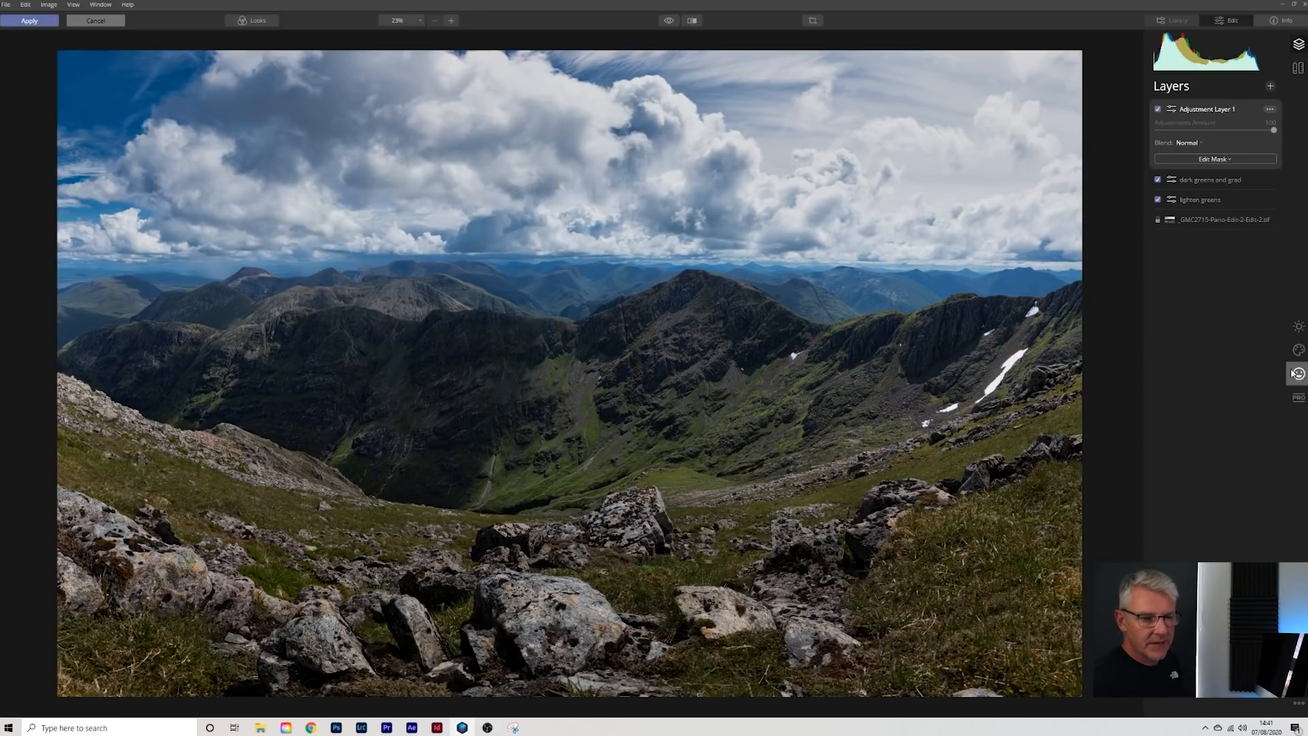
click(1299, 398)
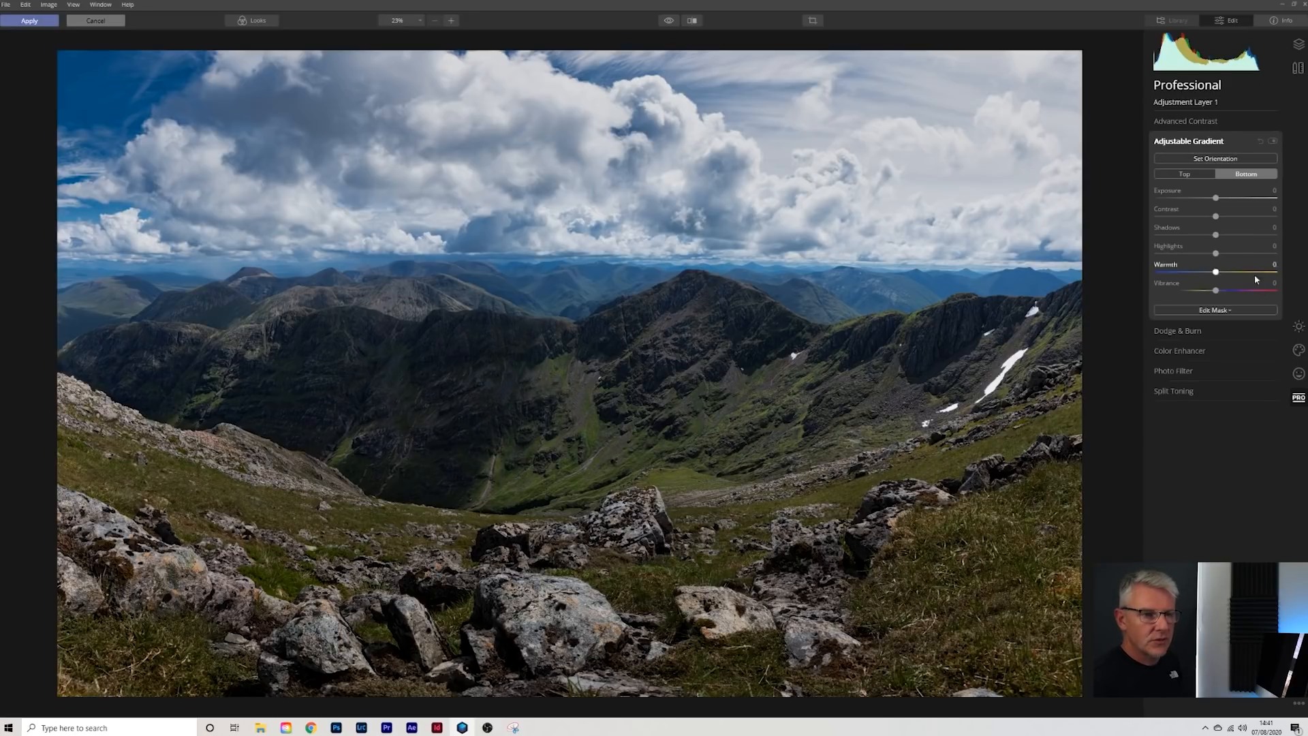
click(1216, 158)
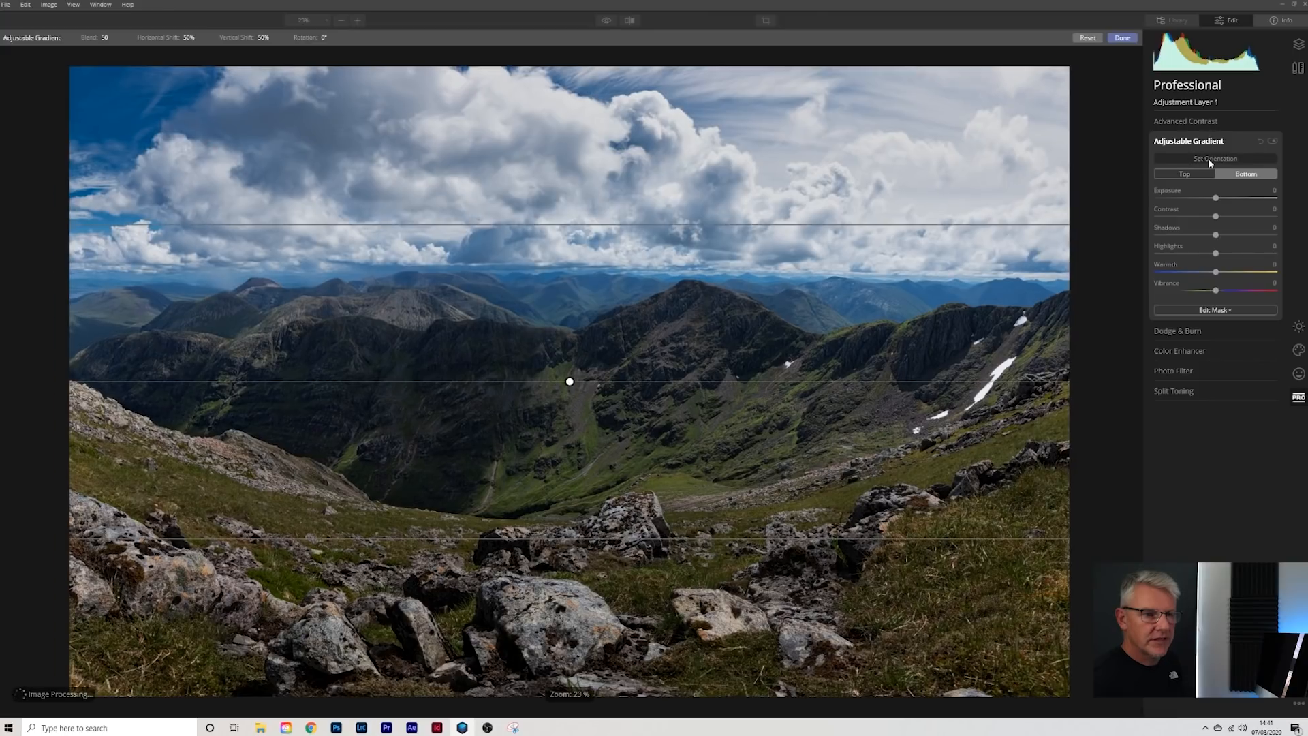
click(1209, 159)
click(1207, 159)
click(1207, 159)
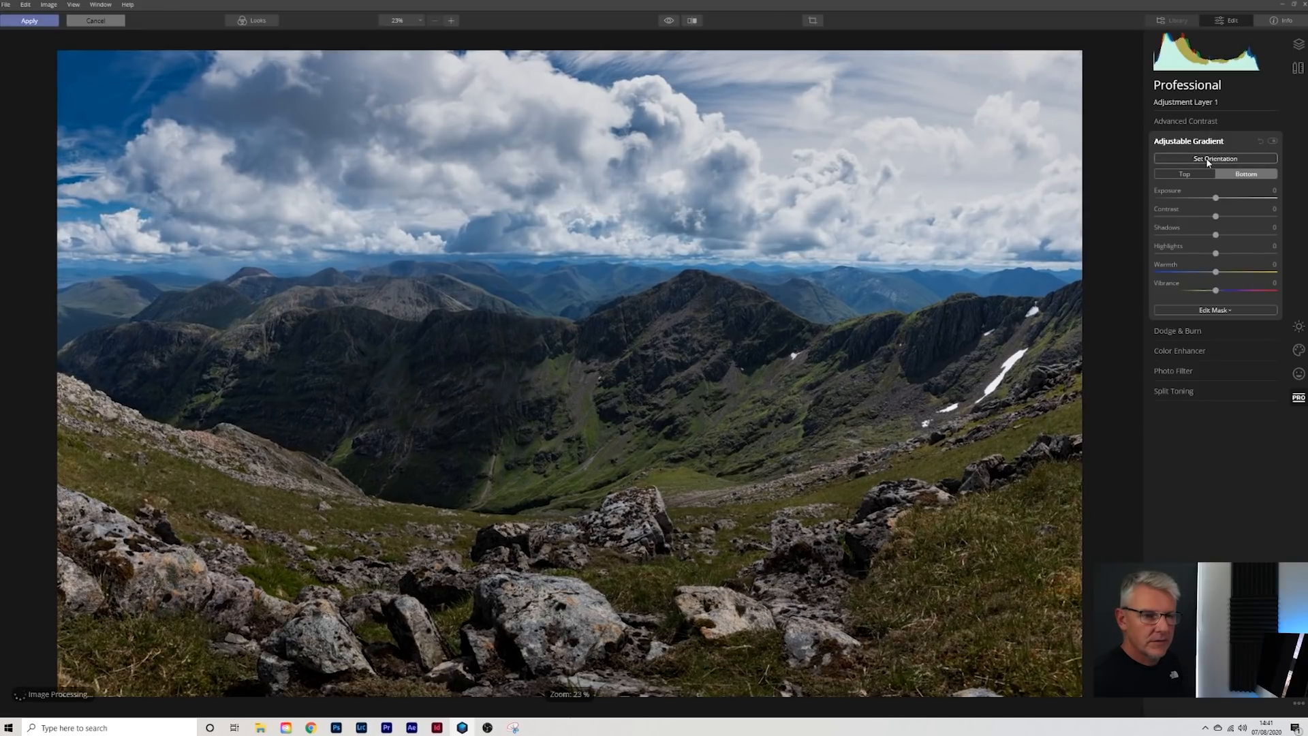
Lighten the green central mountain slopes using Dodge & Burn with a size 100 brush at 10% strength.
click(1184, 332)
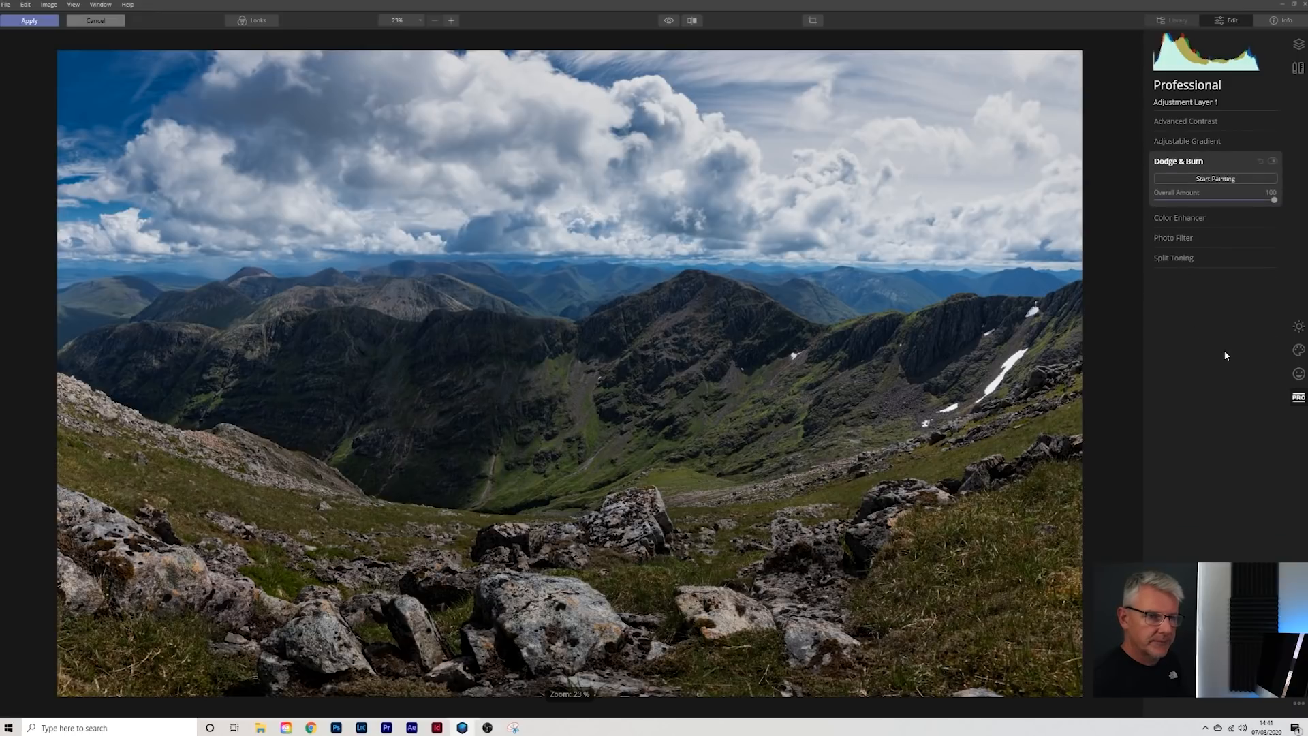
click(1228, 180)
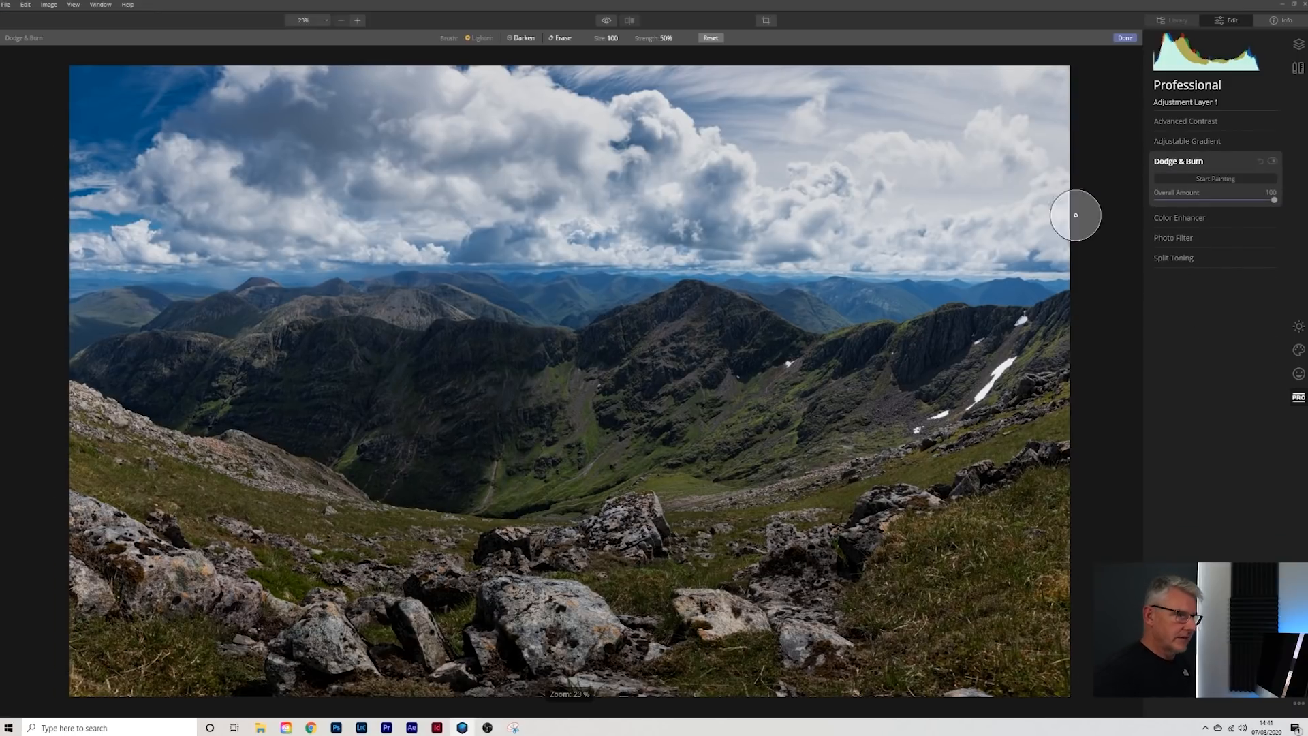
click(679, 38)
drag(671, 60, 649, 58)
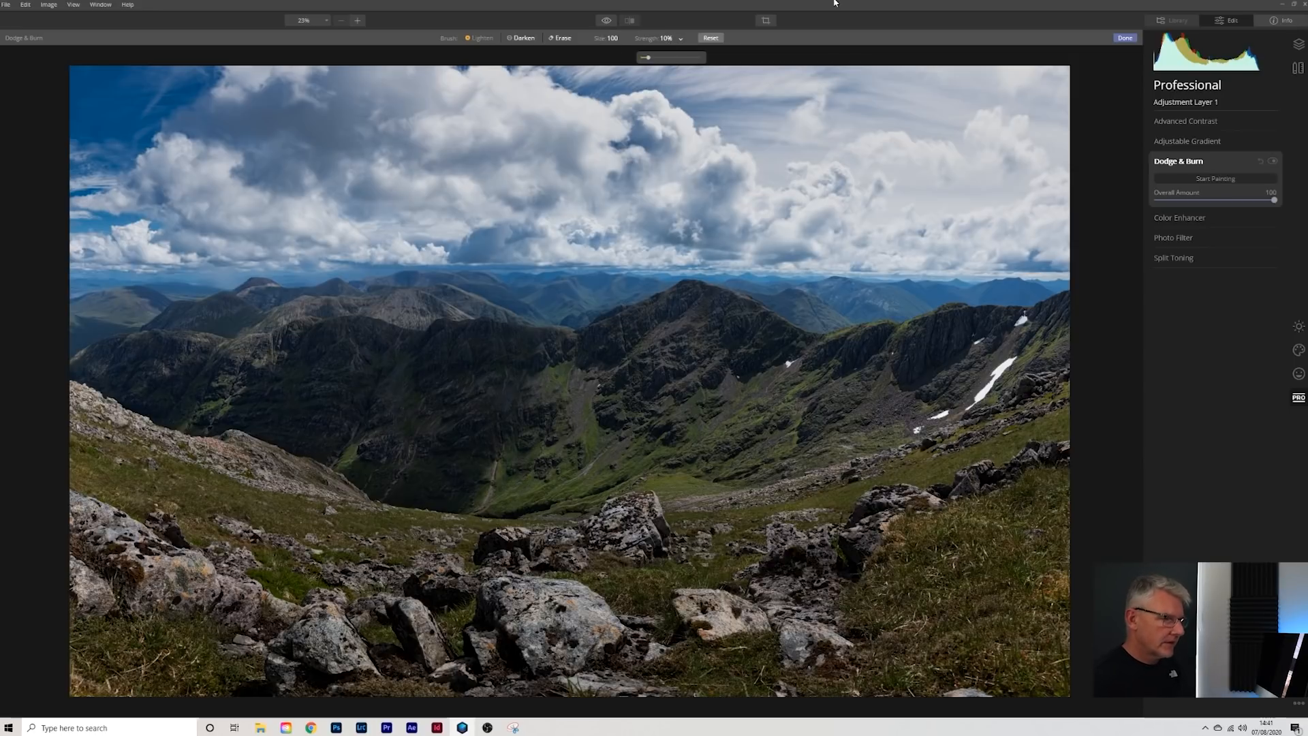
mouse_move(566, 379)
mouse_down()
mouse_move(568, 448)
mouse_move(578, 415)
mouse_move(556, 372)
mouse_move(564, 447)
mouse_move(568, 380)
mouse_move(577, 442)
mouse_move(505, 476)
mouse_move(639, 458)
mouse_move(542, 477)
mouse_move(628, 456)
mouse_move(561, 447)
mouse_move(559, 358)
mouse_move(597, 486)
mouse_move(556, 466)
mouse_move(548, 445)
mouse_move(580, 448)
mouse_move(534, 475)
mouse_up()
mouse_move(726, 395)
mouse_down()
mouse_move(647, 428)
mouse_move(724, 400)
mouse_move(696, 425)
mouse_move(815, 353)
mouse_move(719, 426)
mouse_move(852, 354)
mouse_move(836, 347)
mouse_move(795, 403)
mouse_move(717, 450)
mouse_move(764, 418)
mouse_move(676, 441)
mouse_move(633, 429)
mouse_move(561, 372)
mouse_move(578, 417)
mouse_move(558, 367)
mouse_move(579, 430)
mouse_move(566, 386)
mouse_move(575, 455)
mouse_move(545, 463)
mouse_move(368, 440)
mouse_move(335, 455)
mouse_move(380, 443)
mouse_move(256, 365)
mouse_move(205, 415)
mouse_move(183, 415)
mouse_move(233, 358)
mouse_move(199, 413)
mouse_move(254, 393)
mouse_move(408, 476)
mouse_move(458, 468)
mouse_move(532, 480)
mouse_move(552, 465)
mouse_move(478, 493)
mouse_move(674, 445)
mouse_move(563, 441)
mouse_move(530, 398)
mouse_move(548, 369)
mouse_move(586, 364)
mouse_move(553, 379)
mouse_move(571, 422)
mouse_move(619, 433)
mouse_move(567, 472)
mouse_move(663, 443)
mouse_move(728, 448)
mouse_move(807, 384)
mouse_move(768, 425)
mouse_move(809, 441)
mouse_move(646, 418)
mouse_move(625, 377)
mouse_move(634, 400)
mouse_move(693, 366)
mouse_move(643, 394)
mouse_up()
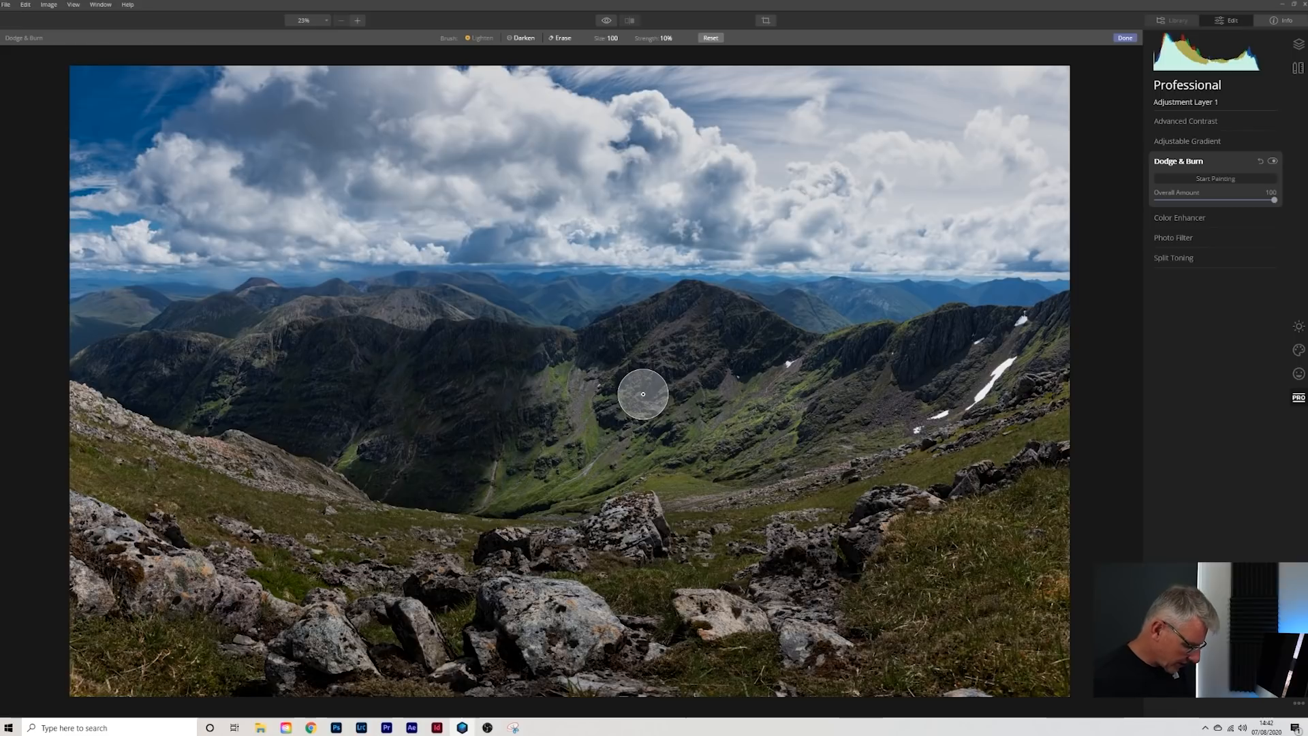
Lighten finer details on the mountain slopes with the Dodge & Burn brush reduced to size 40 and 16.
scroll(642, 394, up, 5)
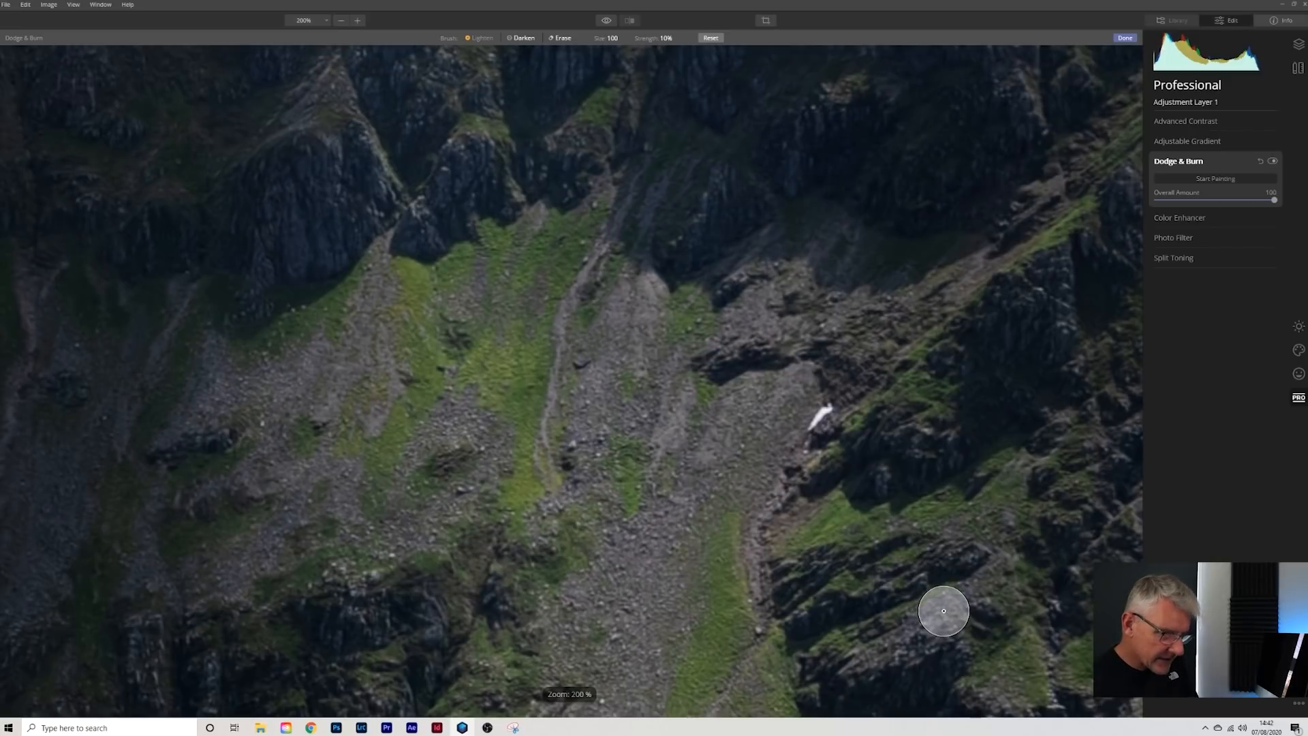
key(bracketleft)
key(bracketleft)
key(bracketleft)
key(bracketleft)
key(bracketleft)
key(bracketleft)
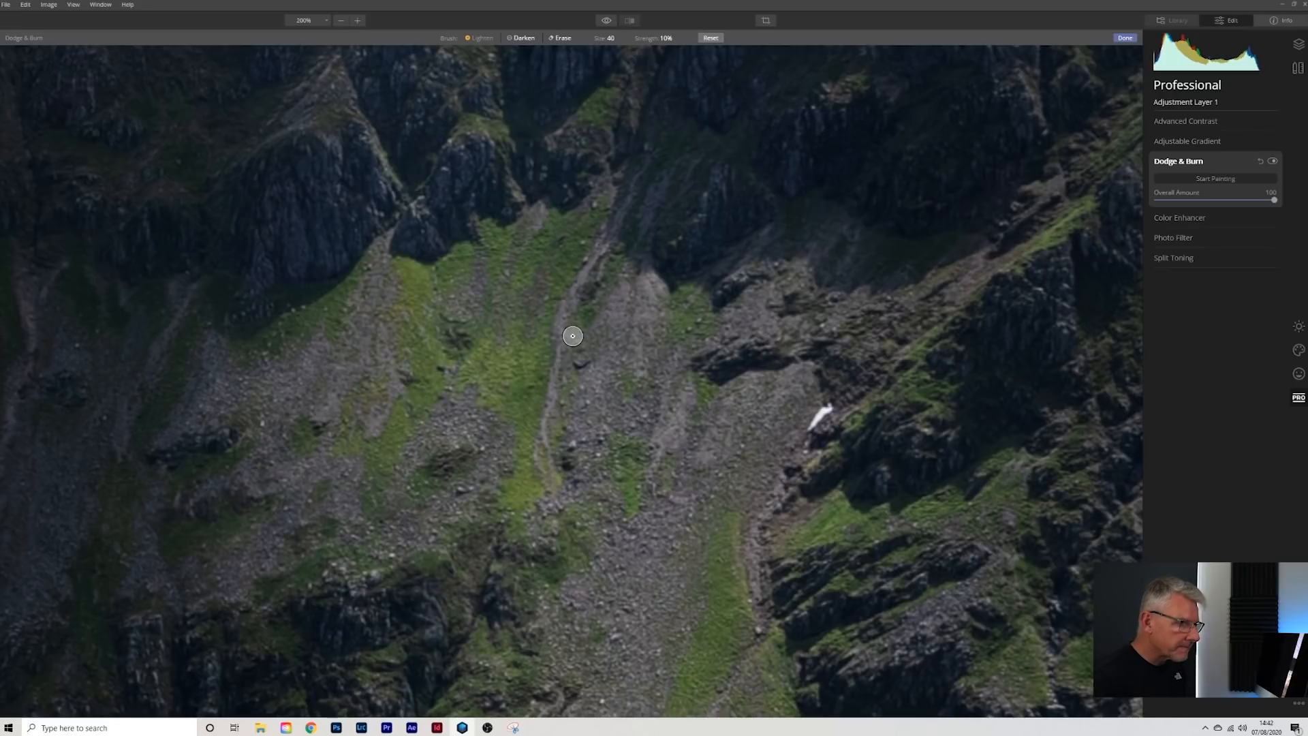
key(ctrl+minus)
key(ctrl+minus)
key(ctrl+minus)
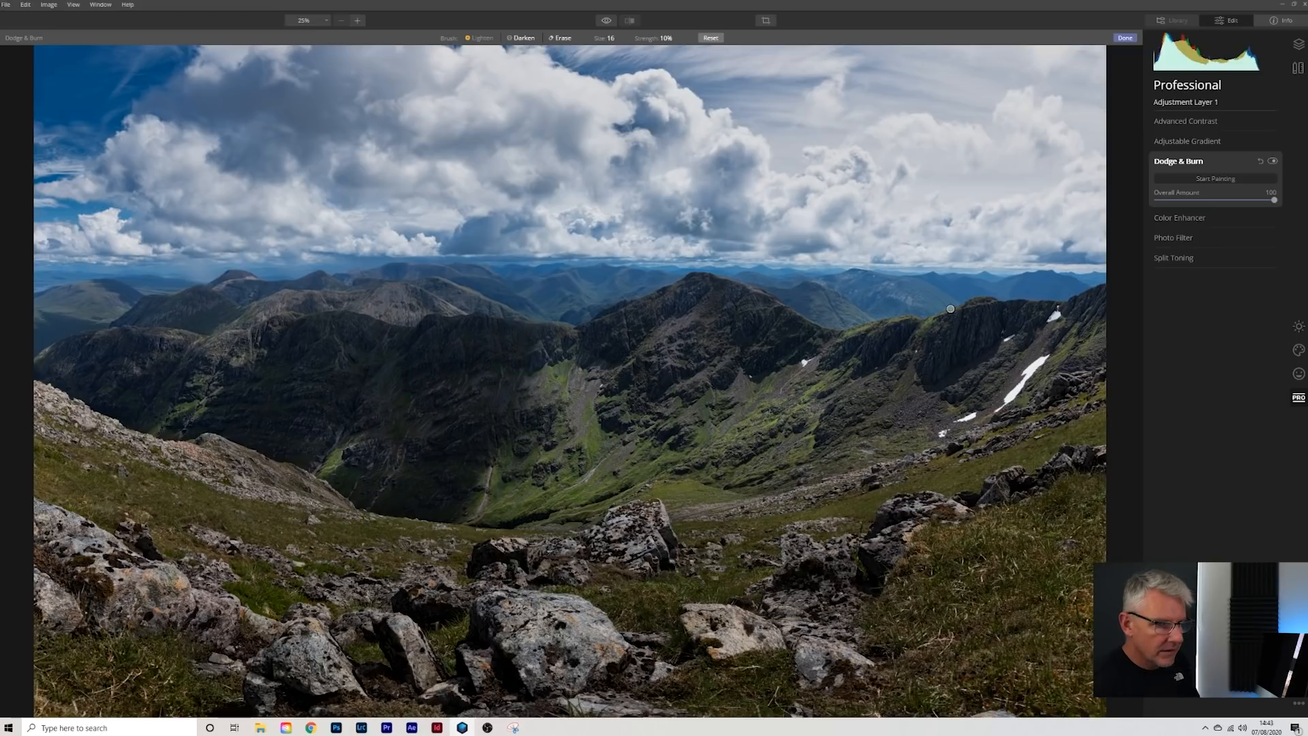
Enlarge the Dodge & Burn brush to size 76 and erase lightening along the valley's edge by the foreground rocks.
scroll(1087, 326, up, 8)
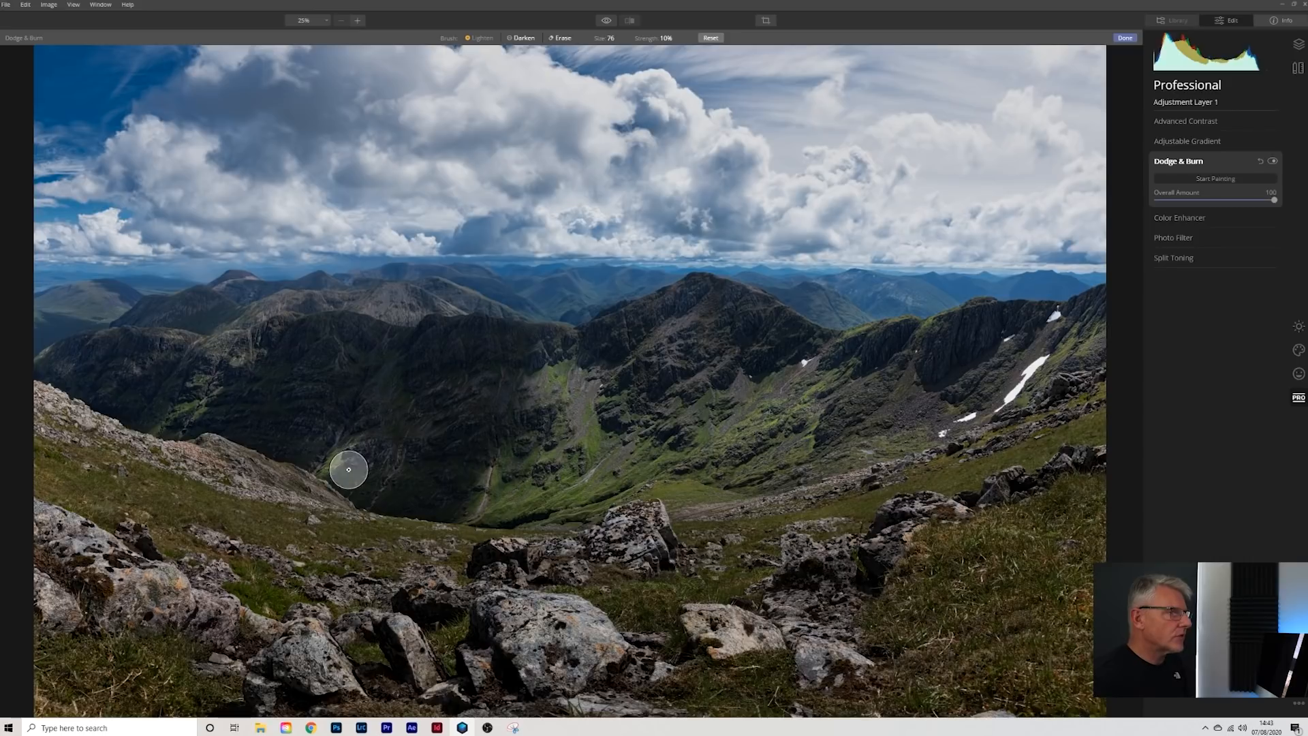
click(561, 39)
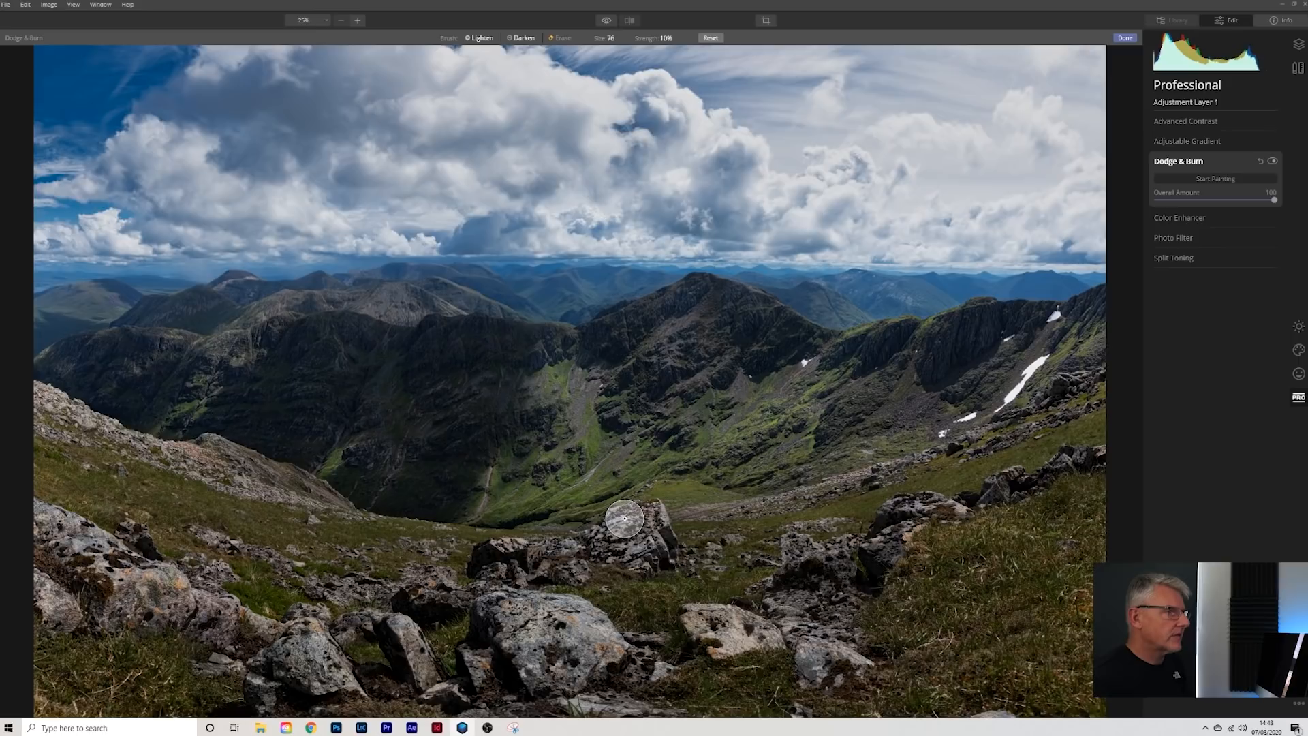
Lighten more of the central mountains, reducing the Dodge & Burn brush to size 34 and its strength to 6%.
click(481, 39)
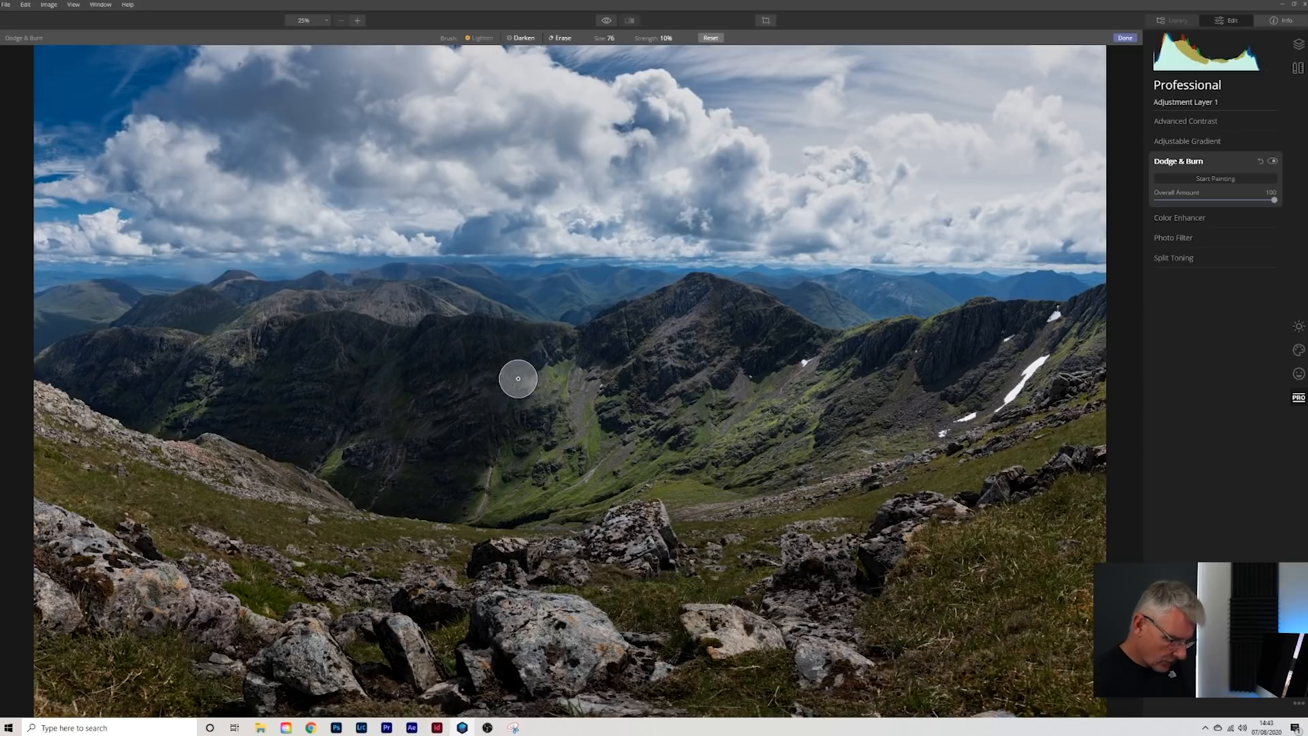
scroll(542, 355, down, 2)
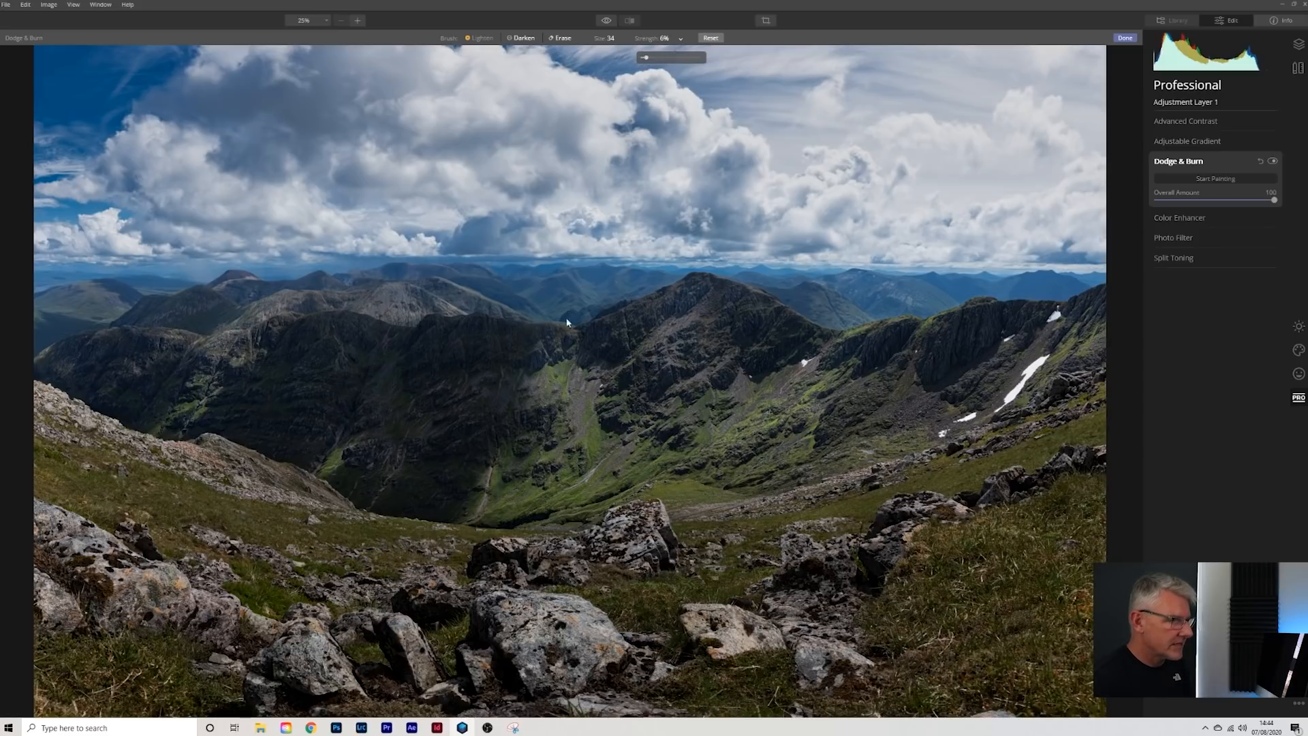
click(544, 288)
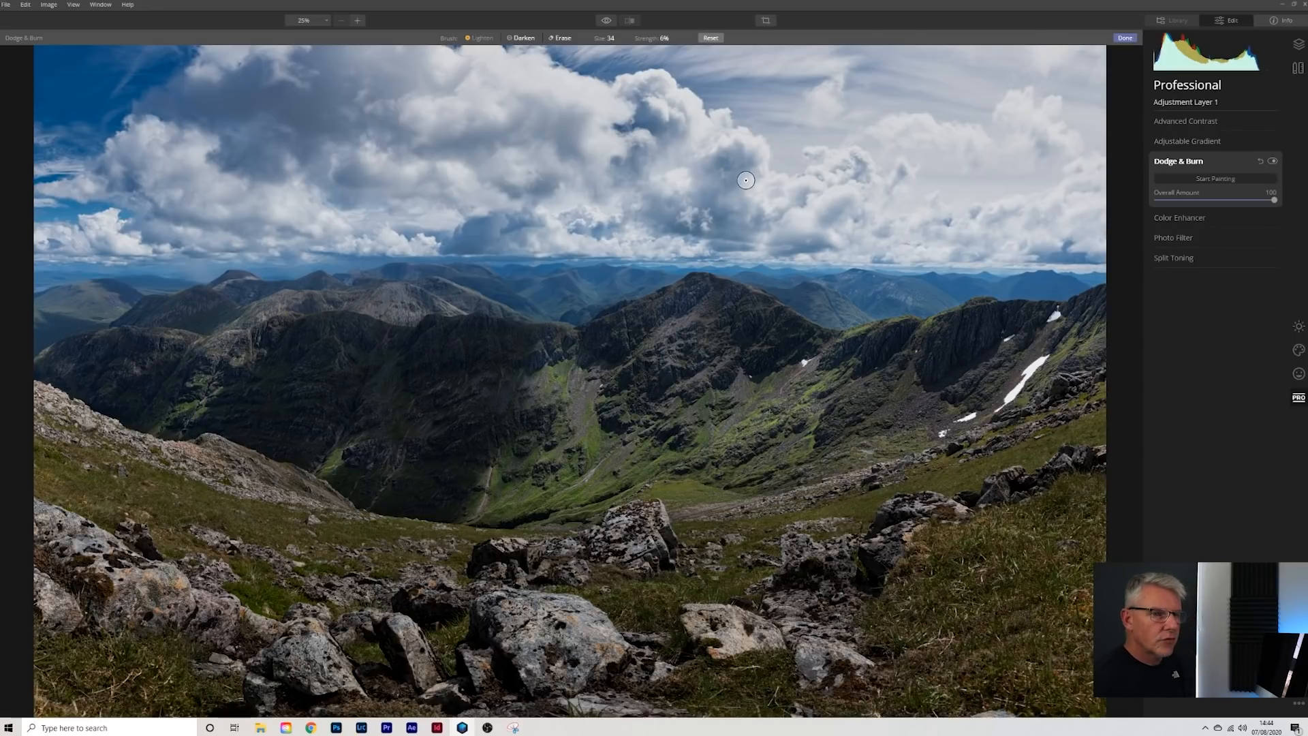
Finish the Dodge & Burn painting and compare the panorama before and after in a split view.
click(1203, 179)
click(693, 21)
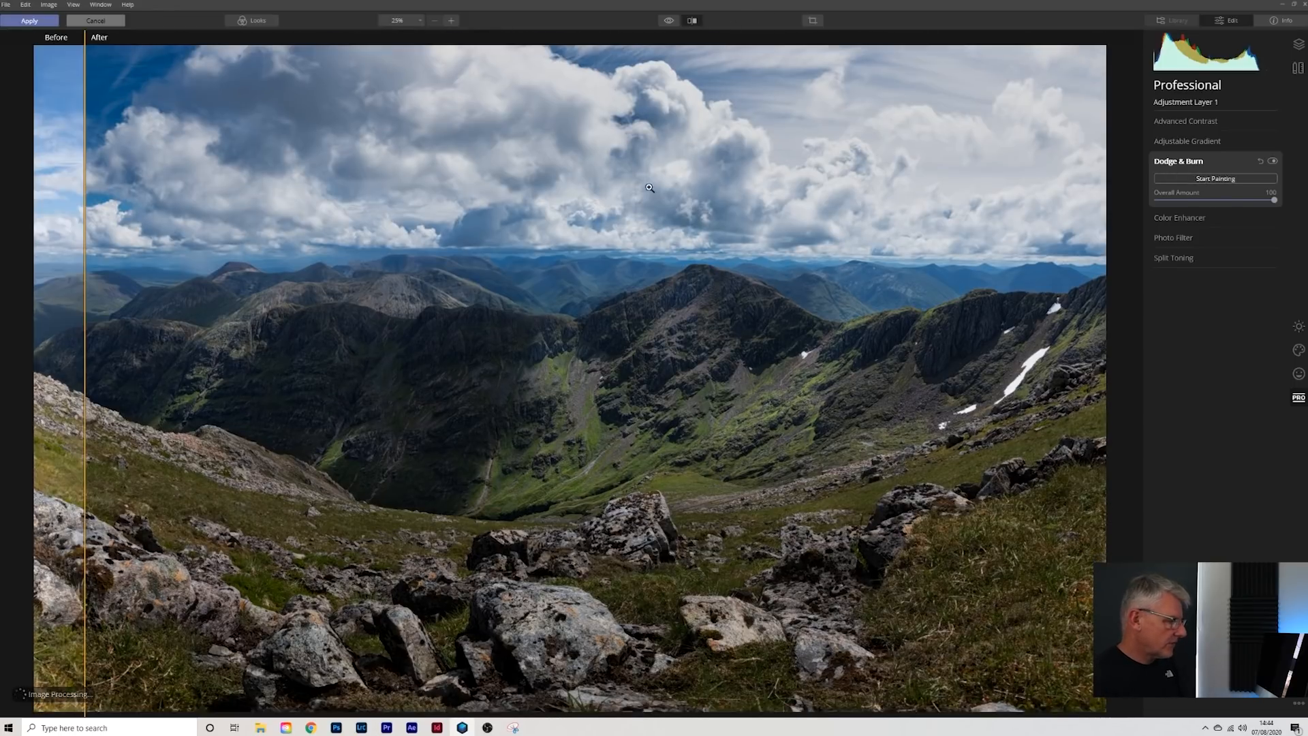
Sweep the split view across the panorama to compare before and after, then close the comparison.
drag(109, 449, 1055, 477)
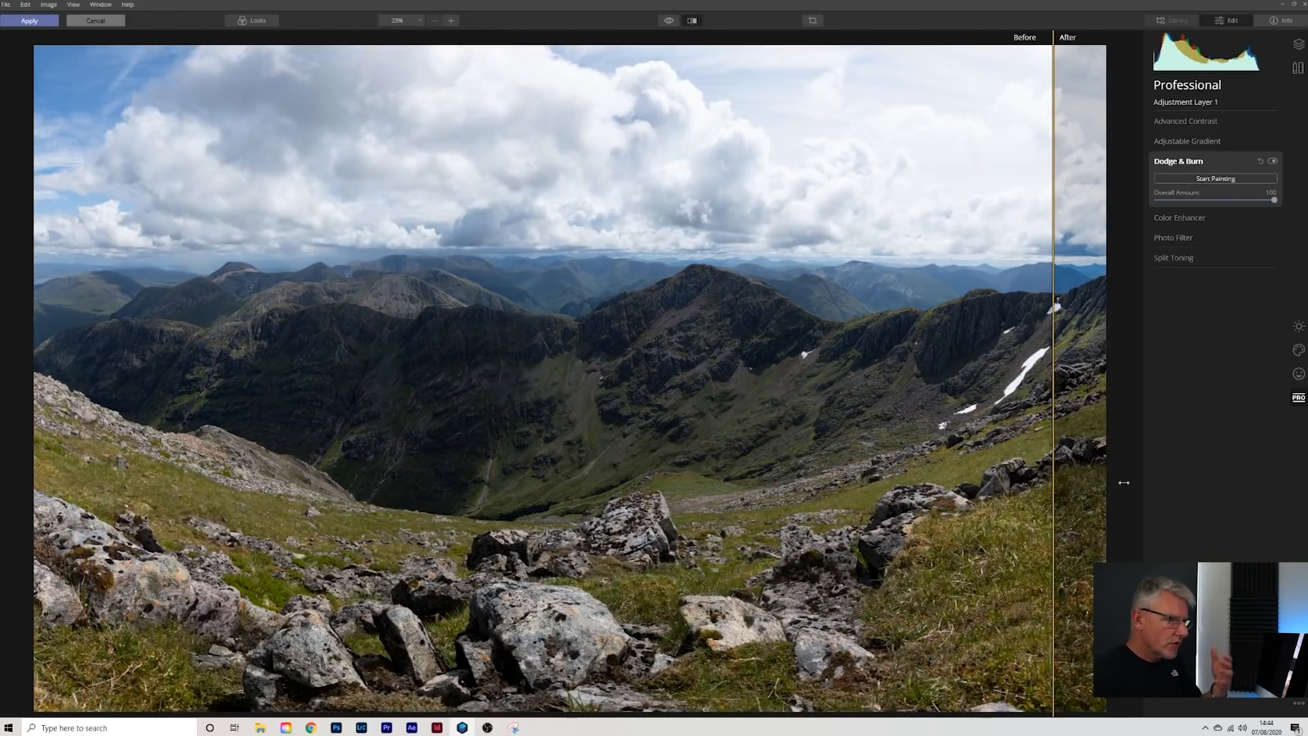
drag(1177, 486, 68, 549)
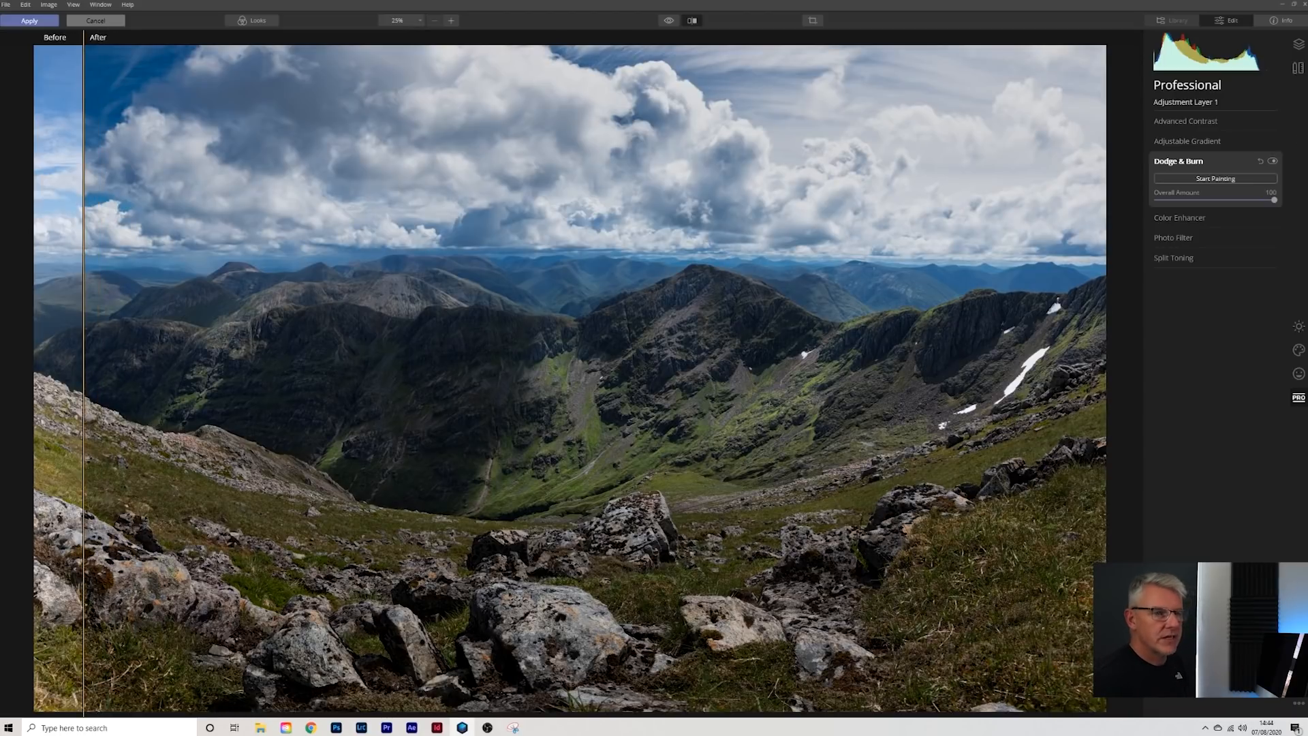
click(692, 19)
Lighten the large foreground rocks with the Dodge & Burn brush at size 100 and 9% strength.
click(1221, 179)
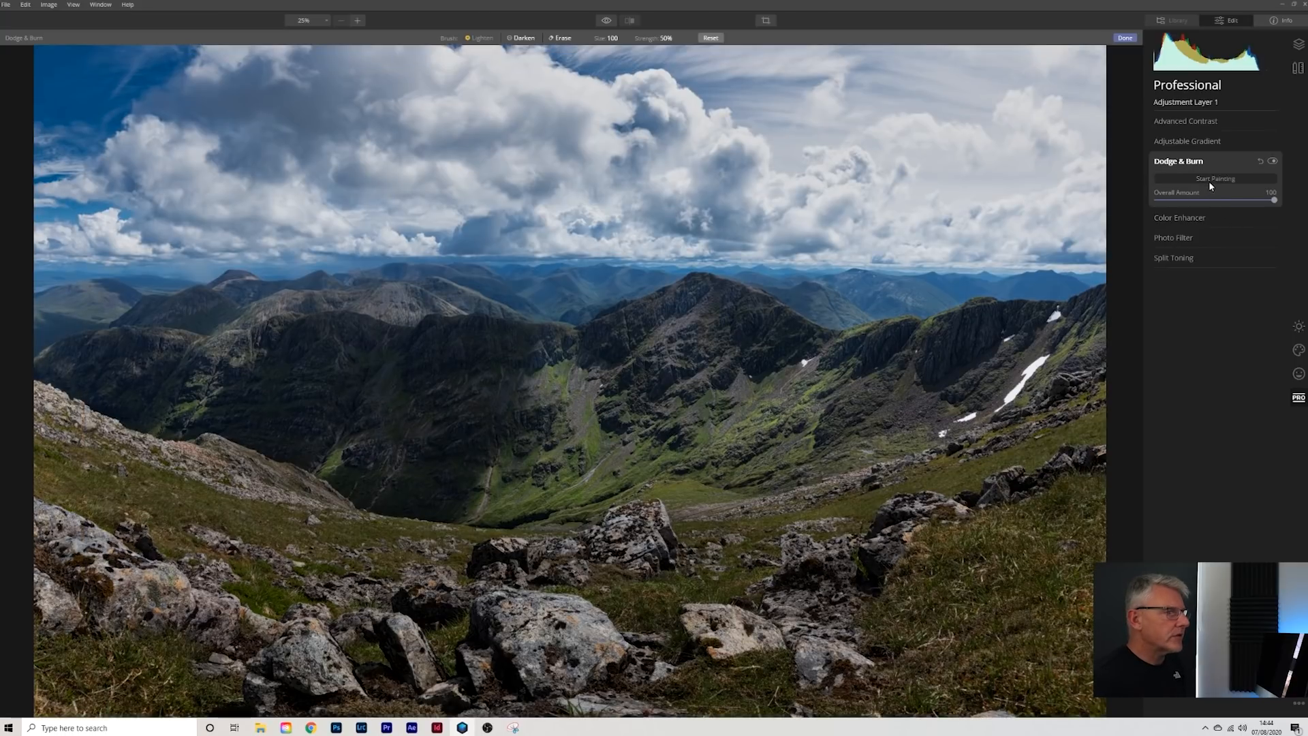
click(666, 39)
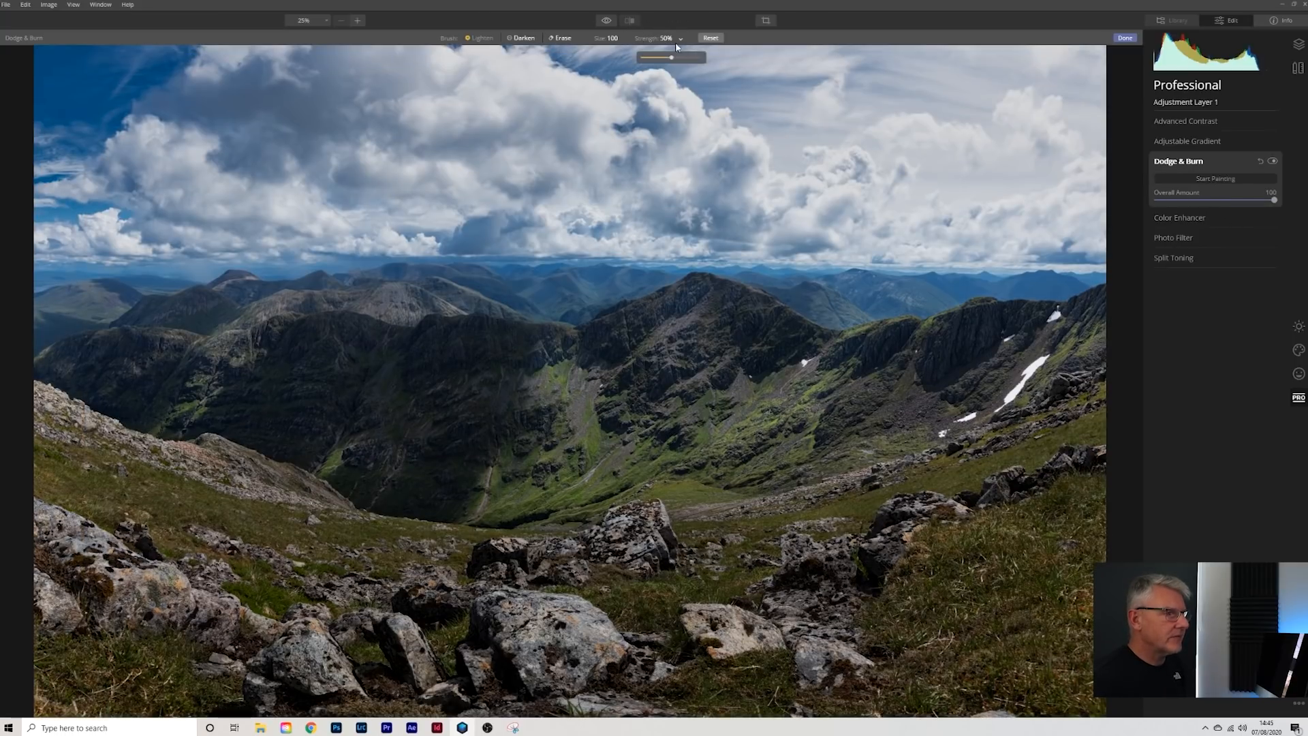
drag(672, 59, 649, 60)
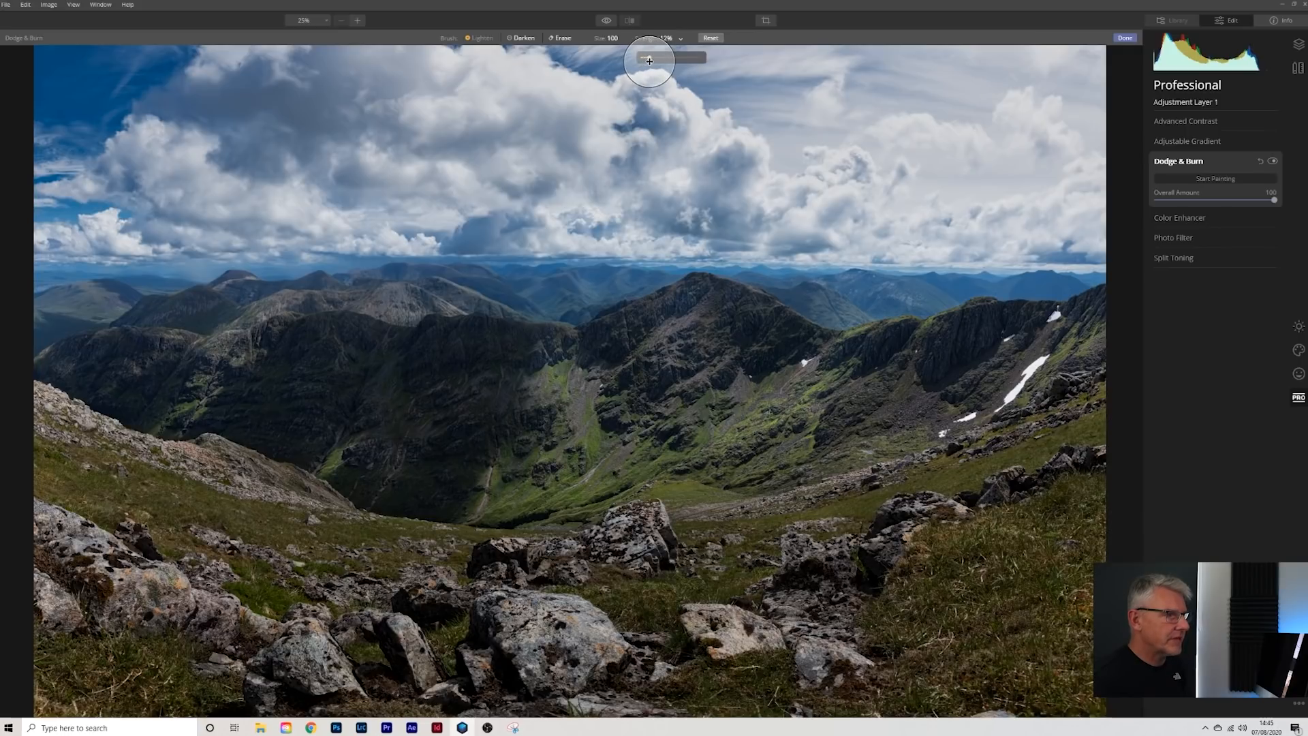
click(582, 655)
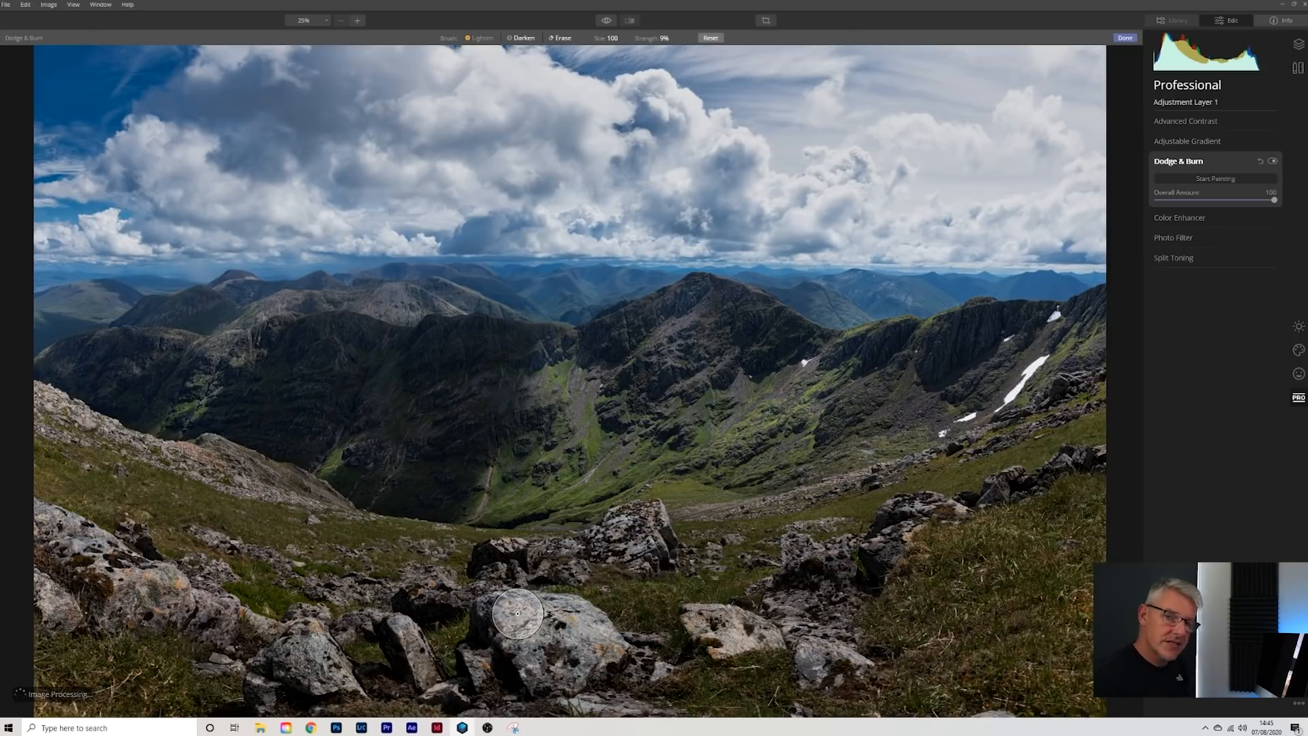
mouse_move(731, 627)
mouse_down()
mouse_move(744, 631)
mouse_move(704, 619)
mouse_up()
Lighten the smaller foreground rocks with the Dodge & Burn brush reduced to size 40, then lower its strength to 4%.
key(bracketleft)
key(bracketleft)
key(bracketleft)
key(bracketleft)
key(bracketleft)
key(bracketleft)
key(bracketleft)
key(bracketleft)
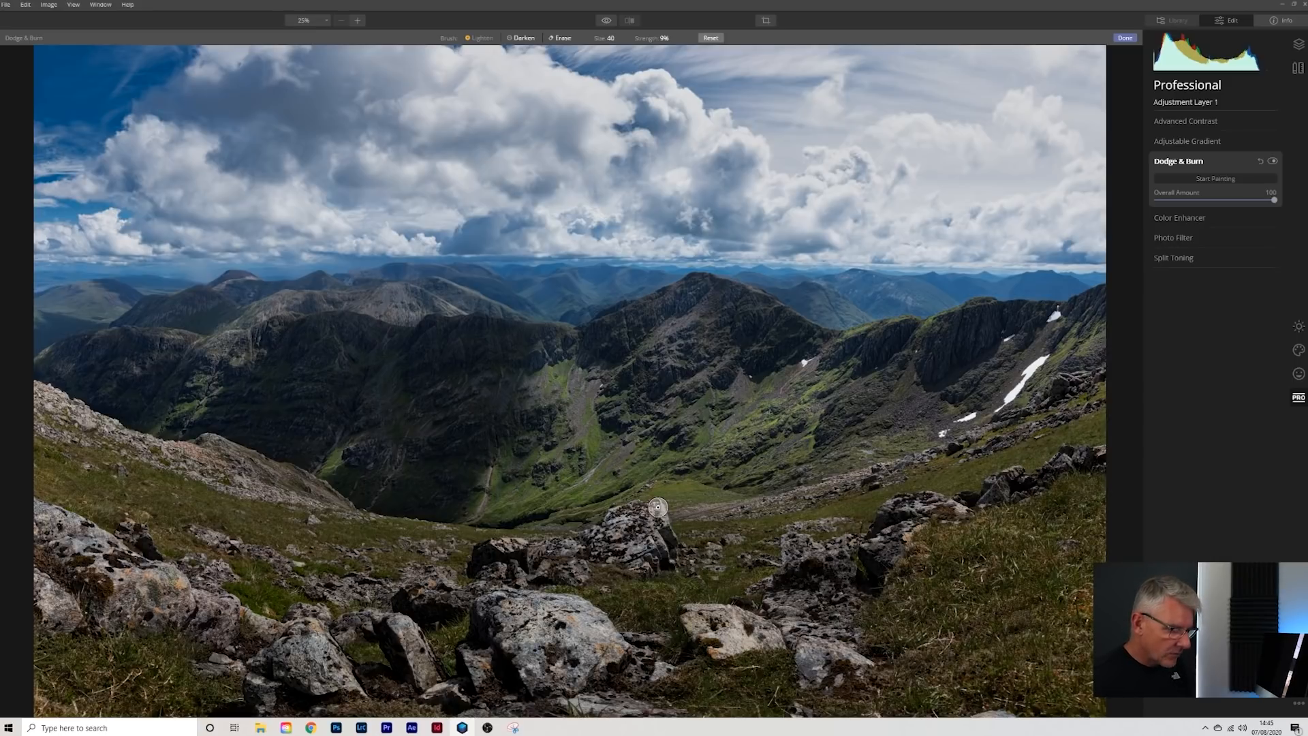
mouse_move(655, 536)
mouse_down()
mouse_move(626, 551)
mouse_move(621, 511)
mouse_move(562, 545)
mouse_up()
mouse_move(400, 627)
mouse_down()
mouse_move(424, 684)
mouse_move(412, 666)
mouse_up()
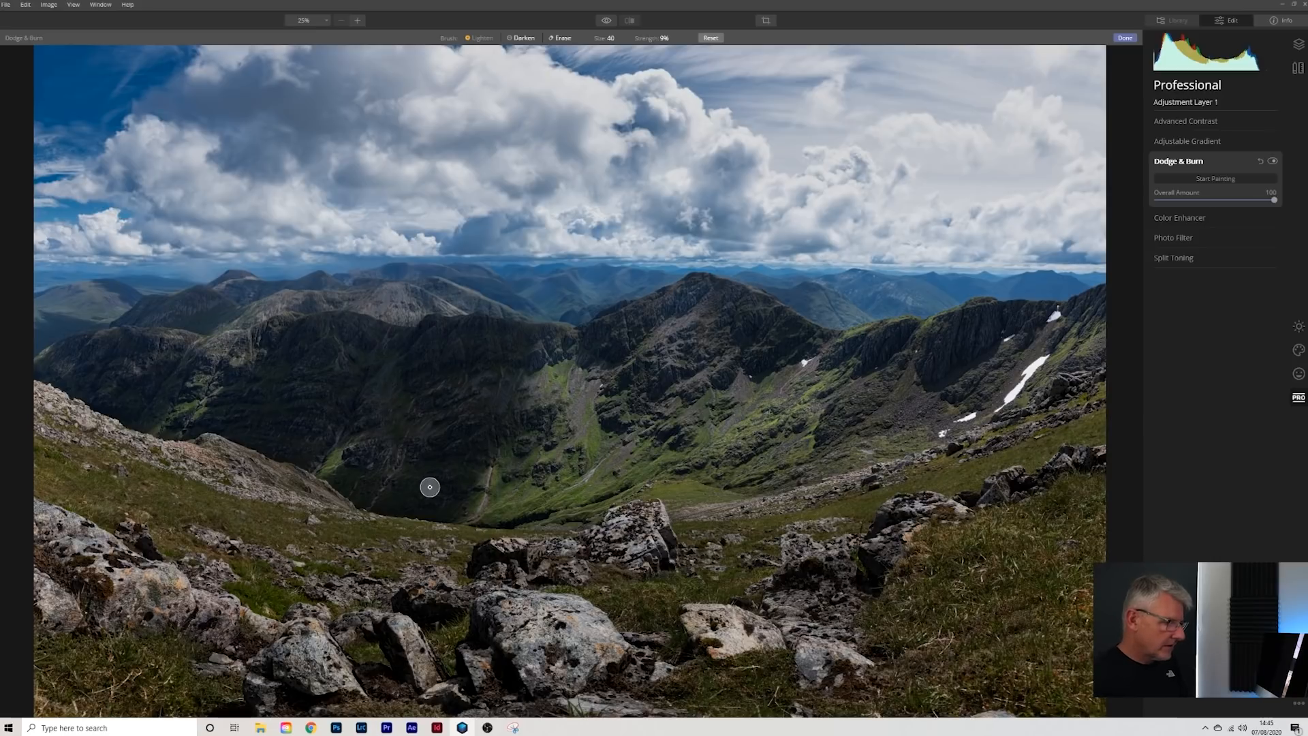
click(662, 40)
drag(649, 56, 646, 56)
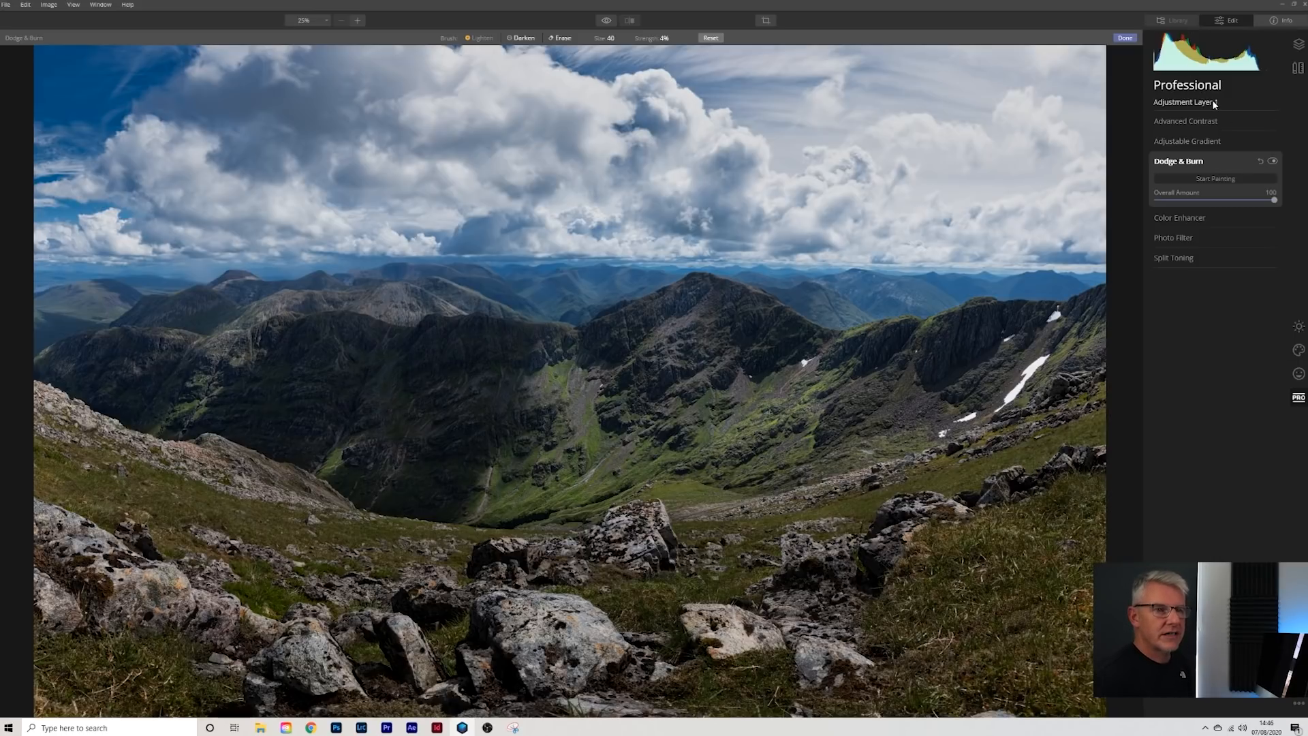
Rename Adjustment Layer 1 as "dodge and burn".
click(1299, 46)
click(1270, 111)
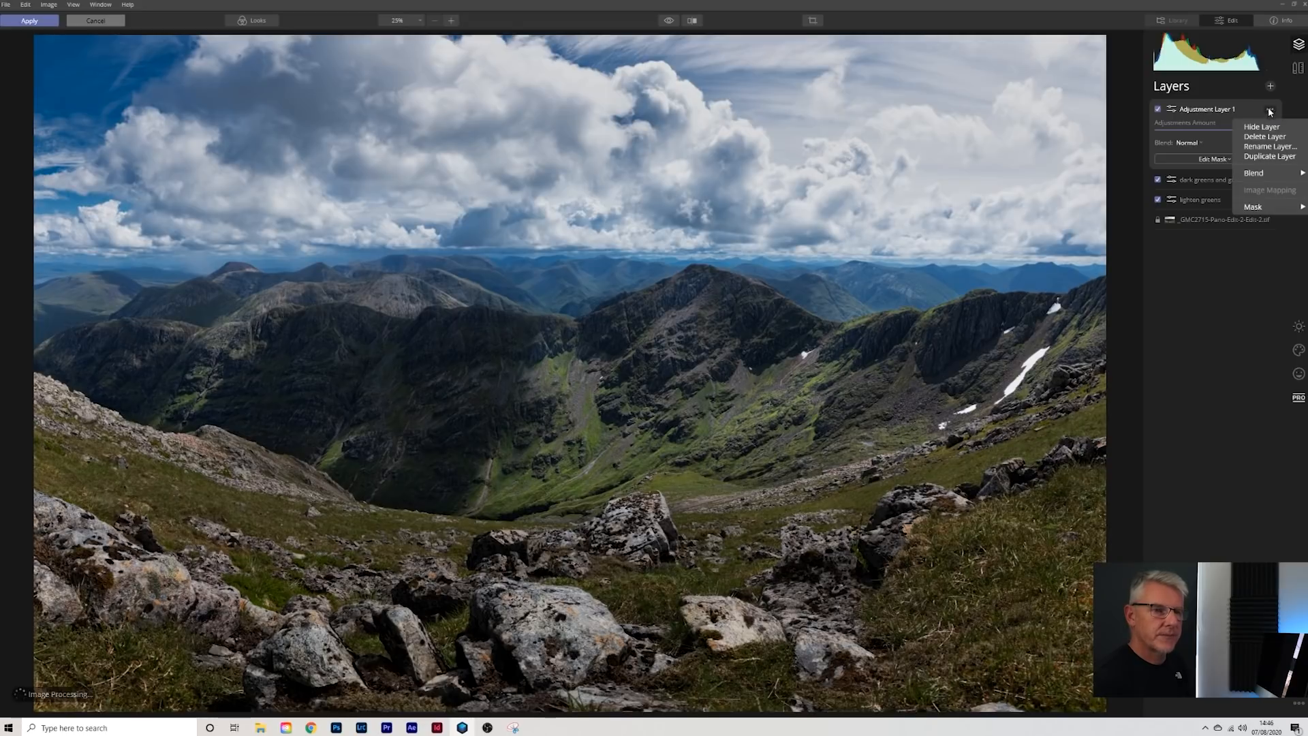
click(1270, 146)
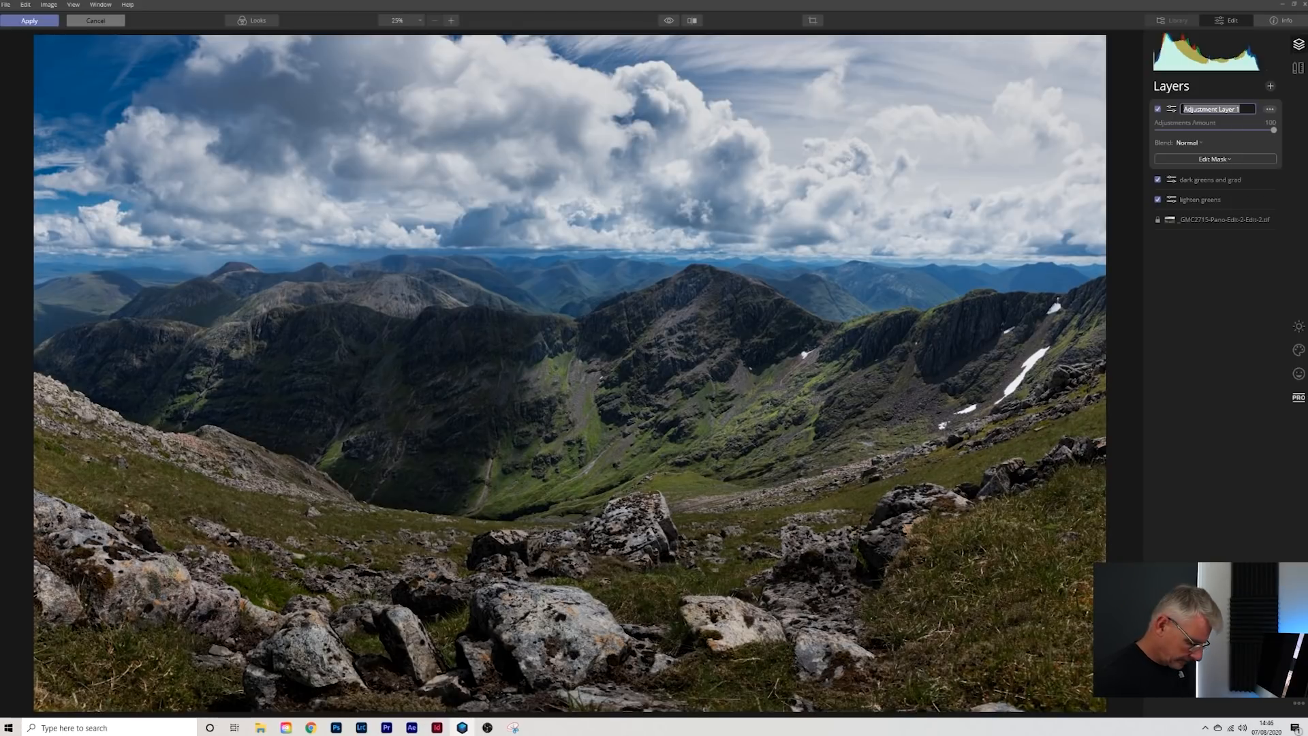
text(dodge and burn)
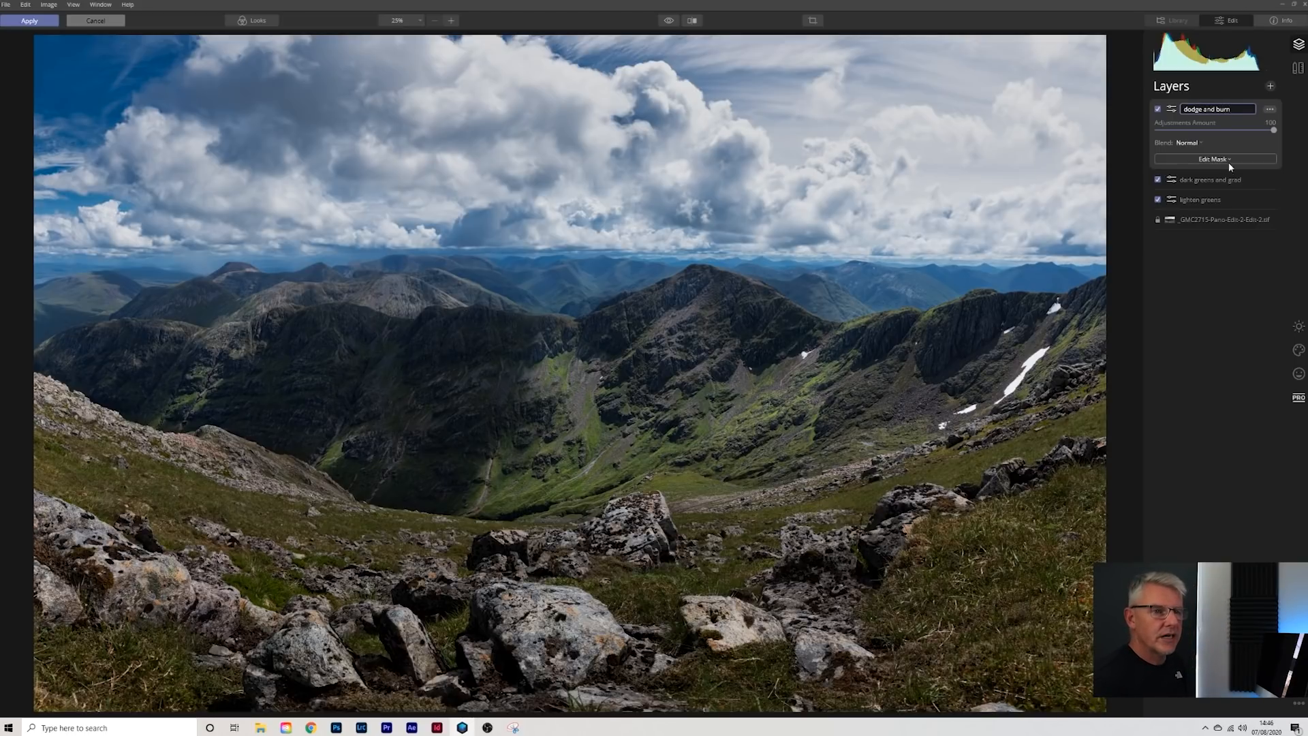
key(Return)
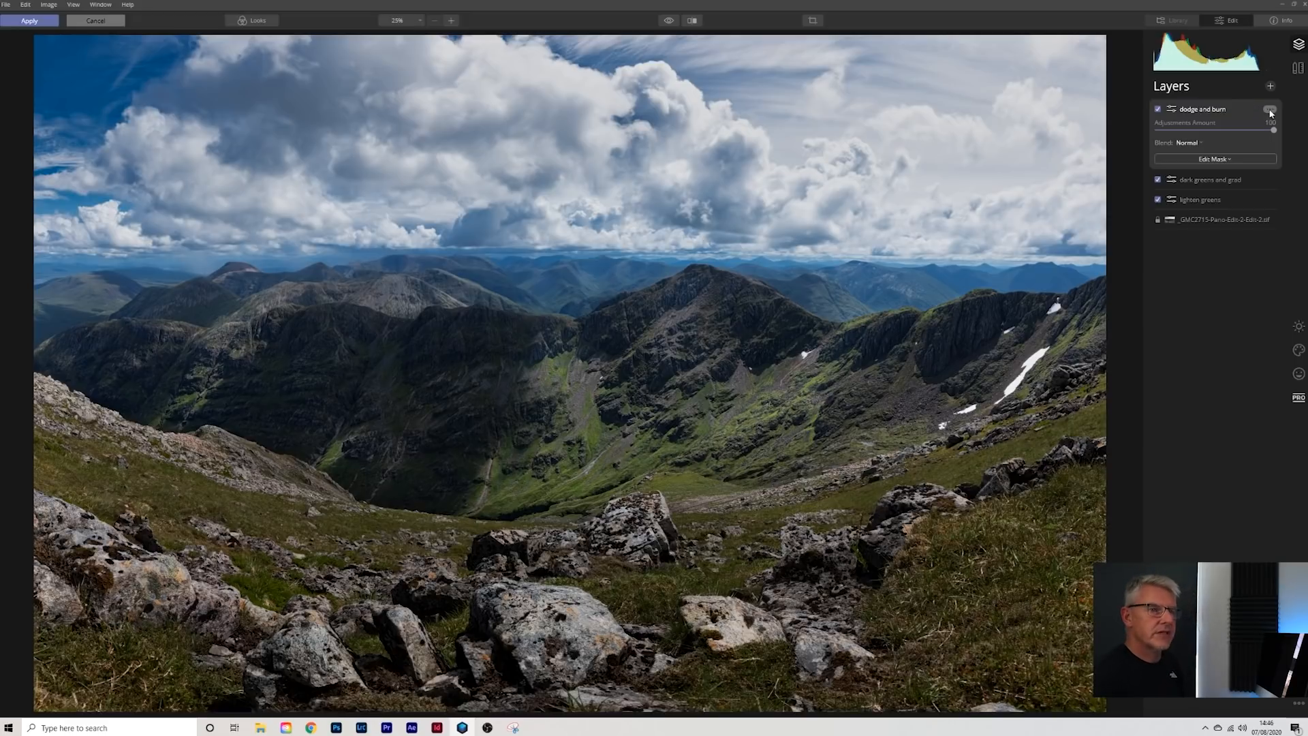
Compare the whole panorama before and after in a split view, and check the dodge and burn layer's adjustments amount.
click(695, 22)
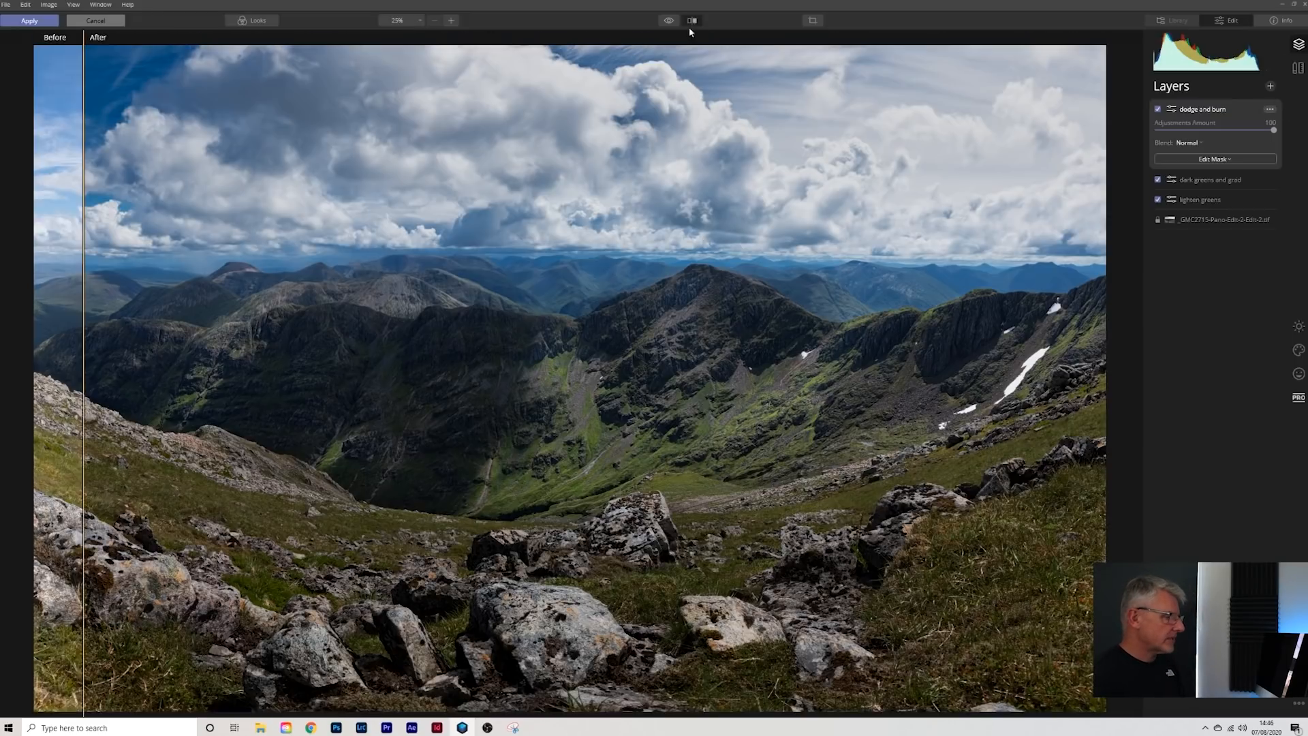
drag(80, 363, 1053, 382)
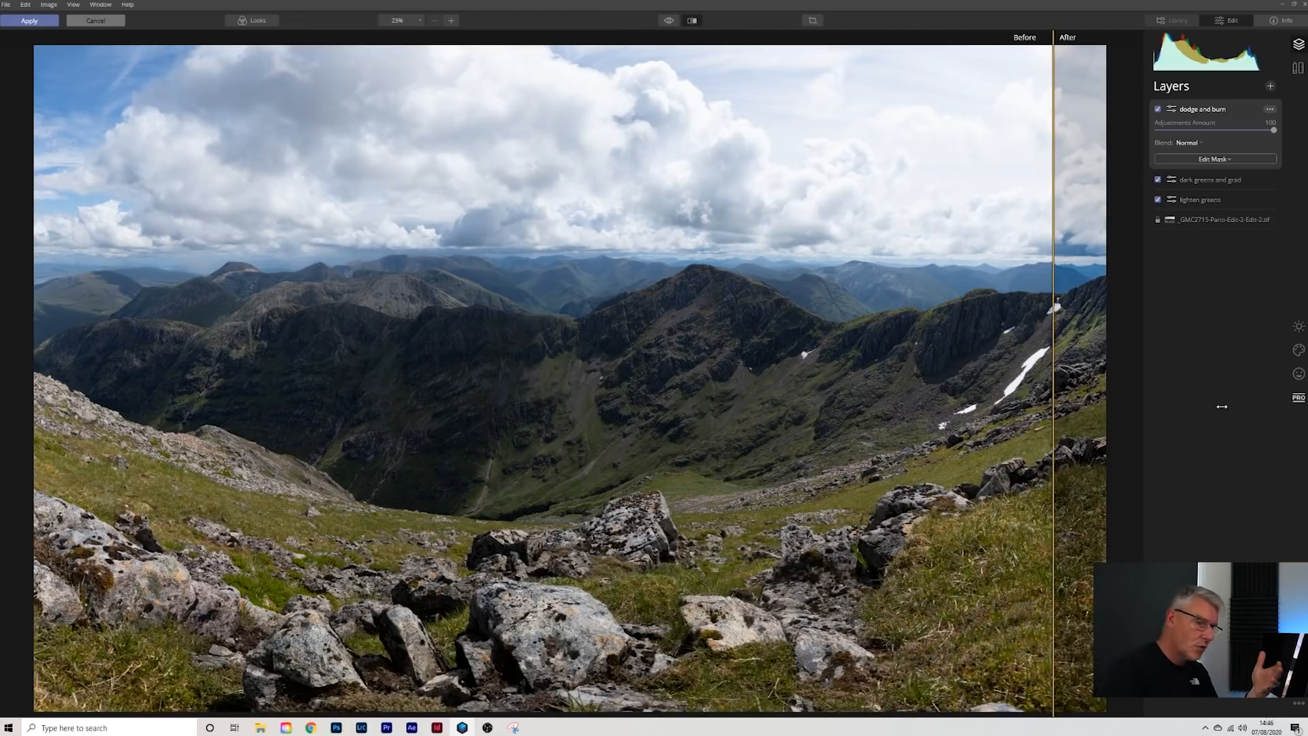
drag(1044, 426, 39, 428)
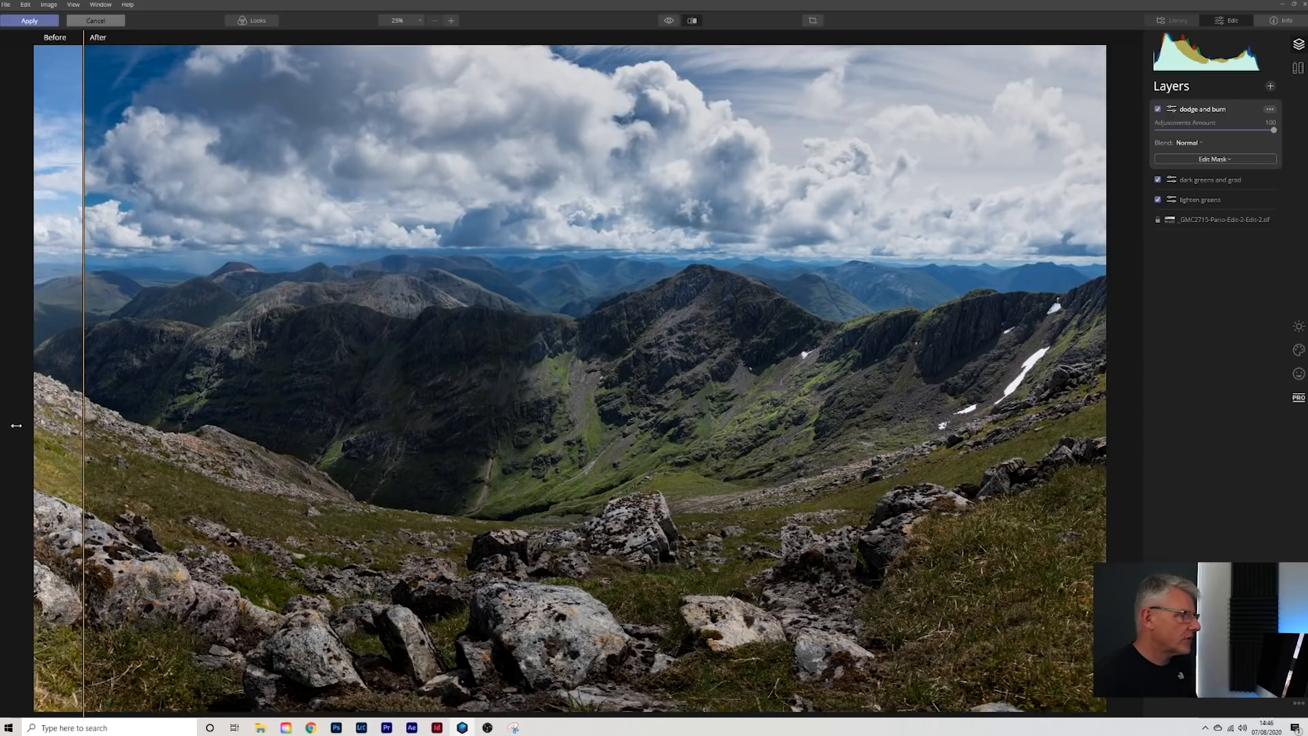
drag(17, 426, 1, 478)
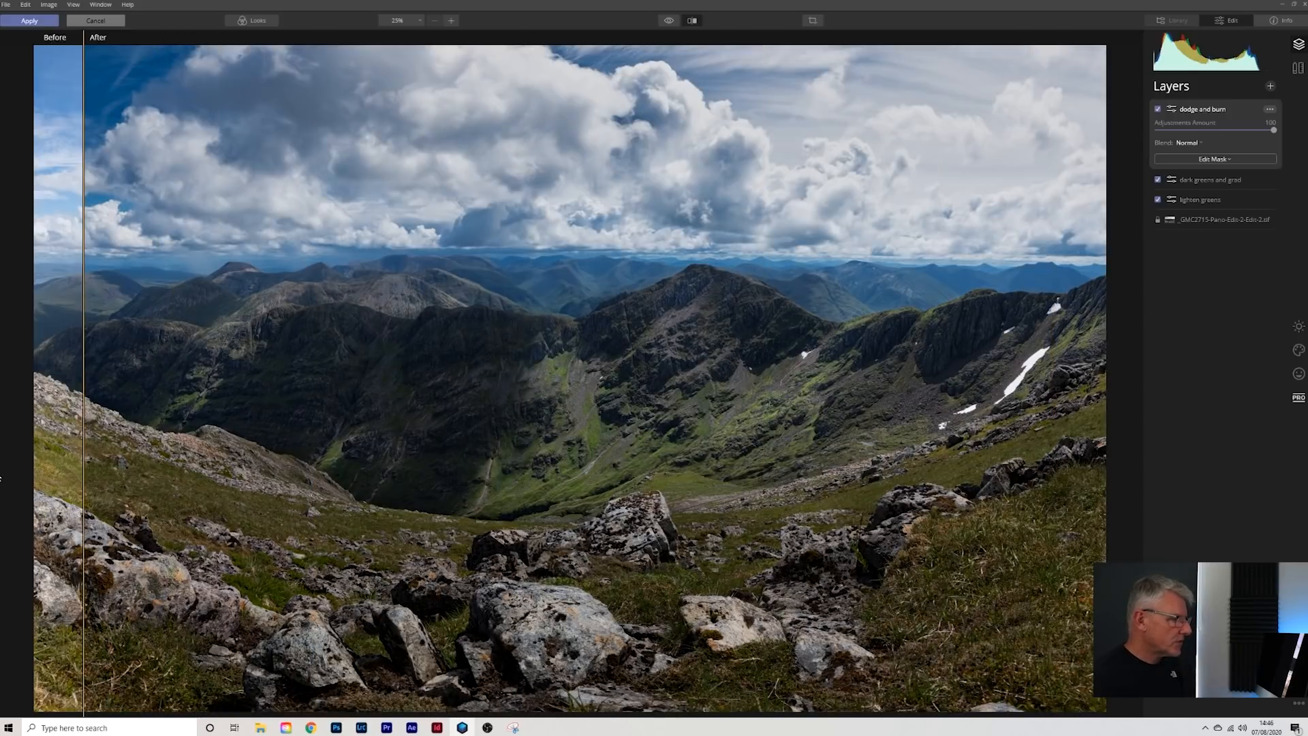
click(696, 20)
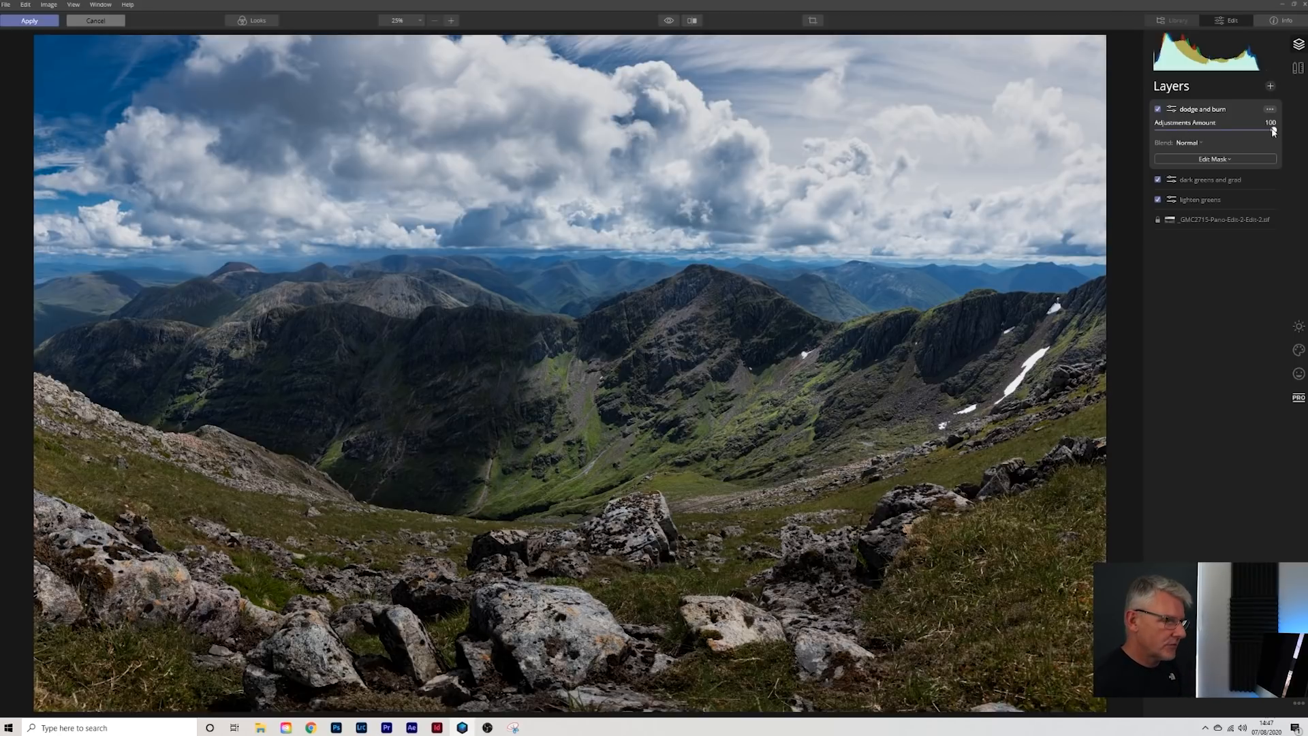
mouse_move(1272, 131)
mouse_down()
mouse_move(1151, 140)
mouse_move(1268, 137)
mouse_up()
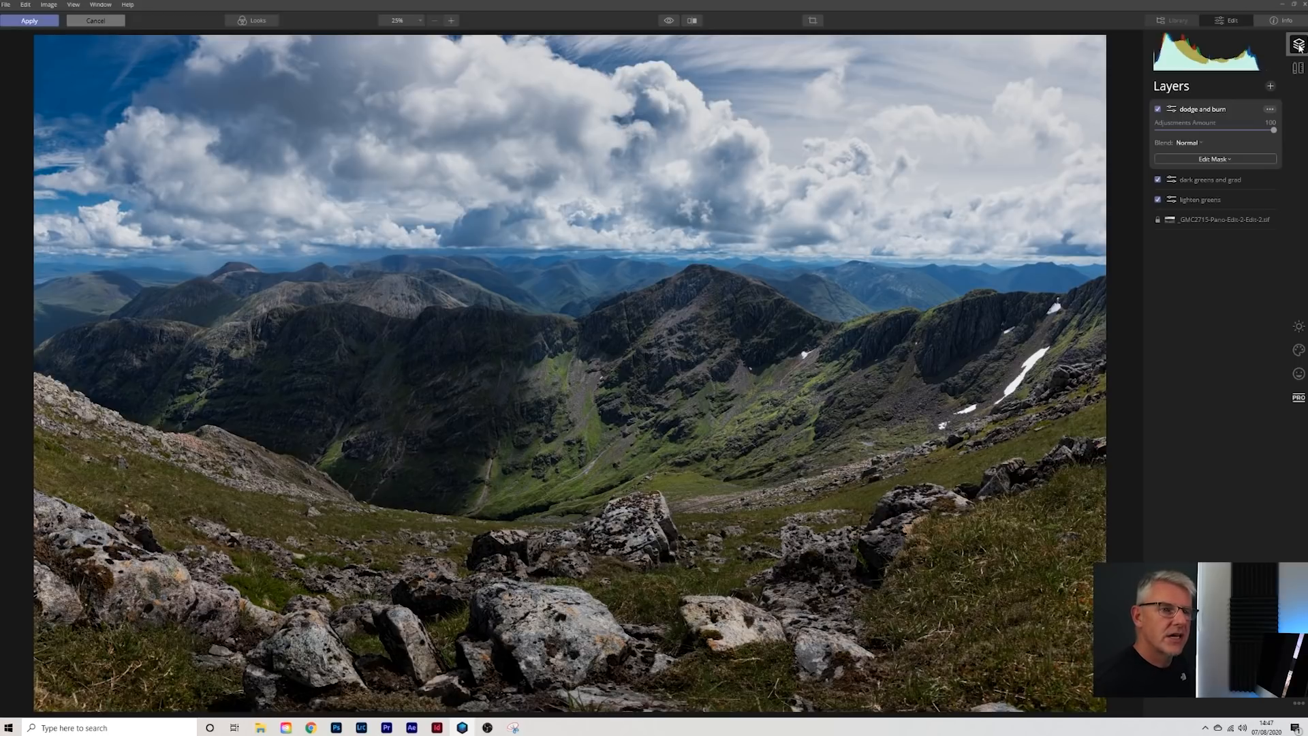
Add a new adjustment layer above the dodge and burn layer and apply a Vignette with an amount of -33.
click(1271, 87)
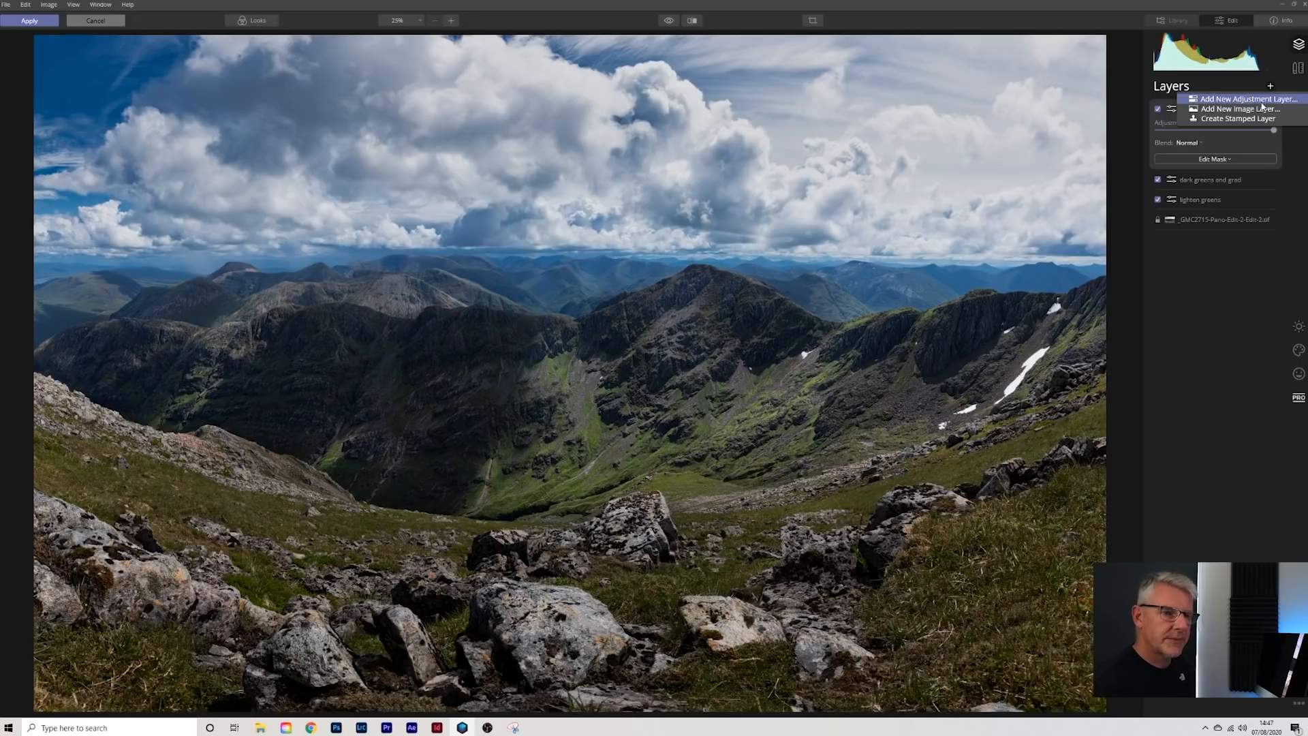
click(1261, 101)
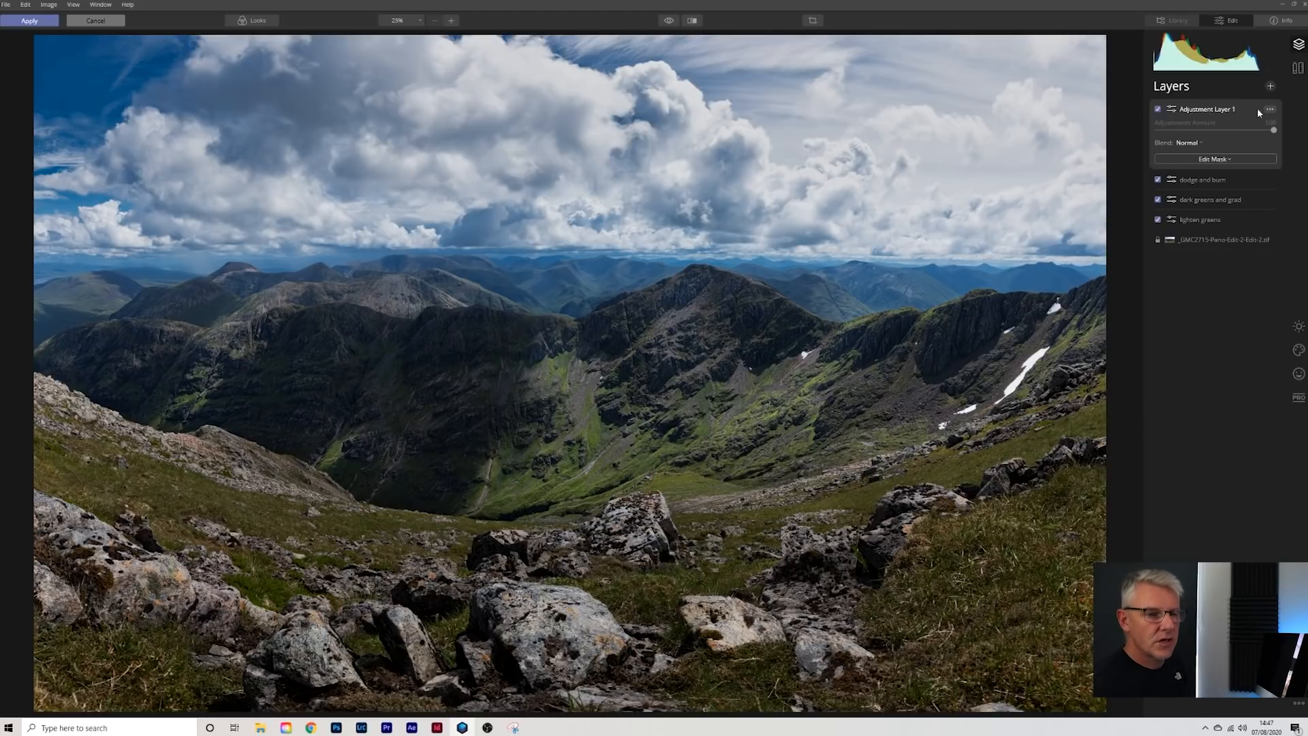
click(1299, 327)
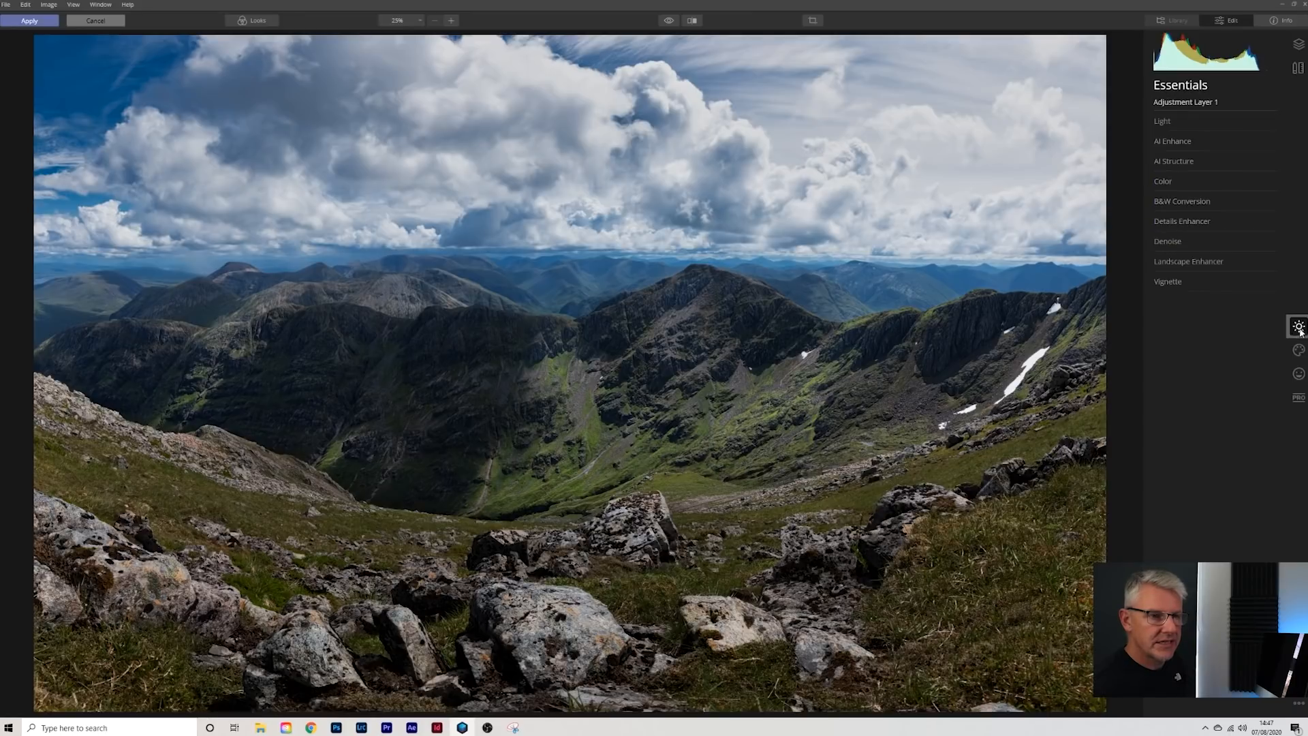
click(1176, 282)
drag(1216, 321, 1190, 324)
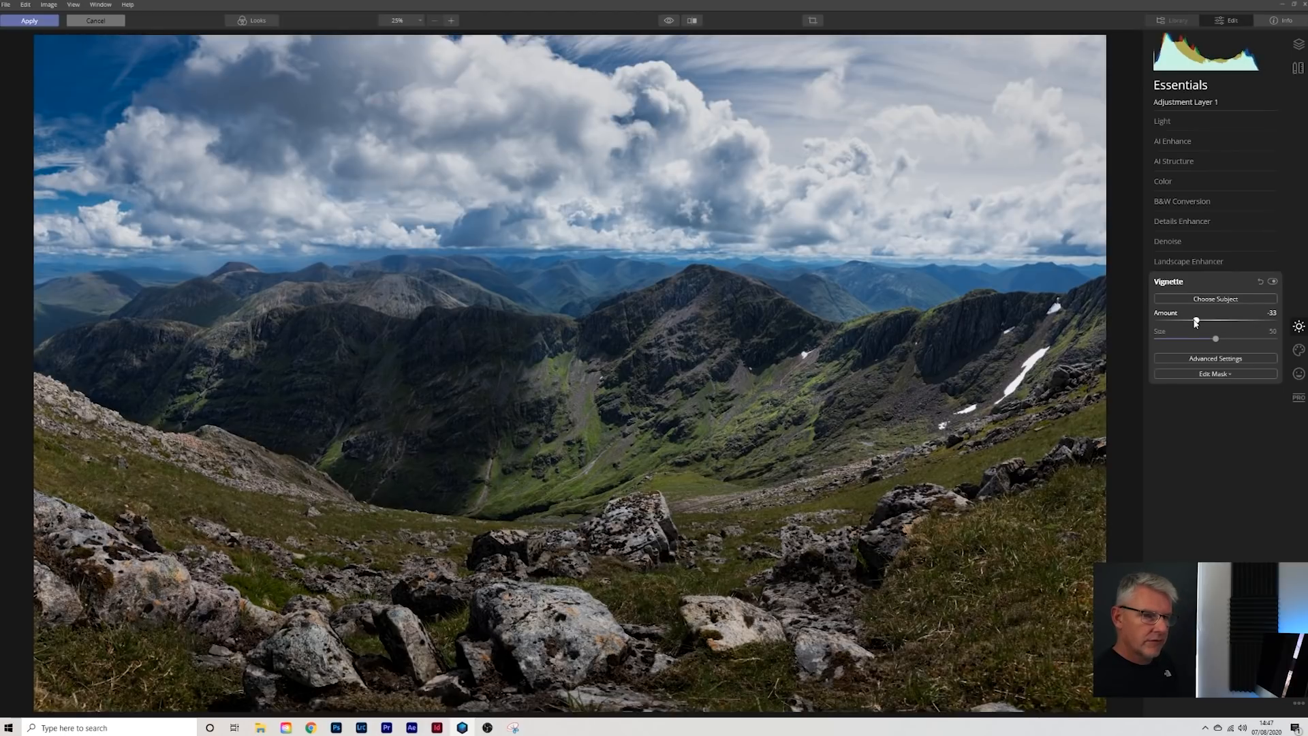
Switch the Vignette off and on to compare the panorama with and without it.
click(1274, 283)
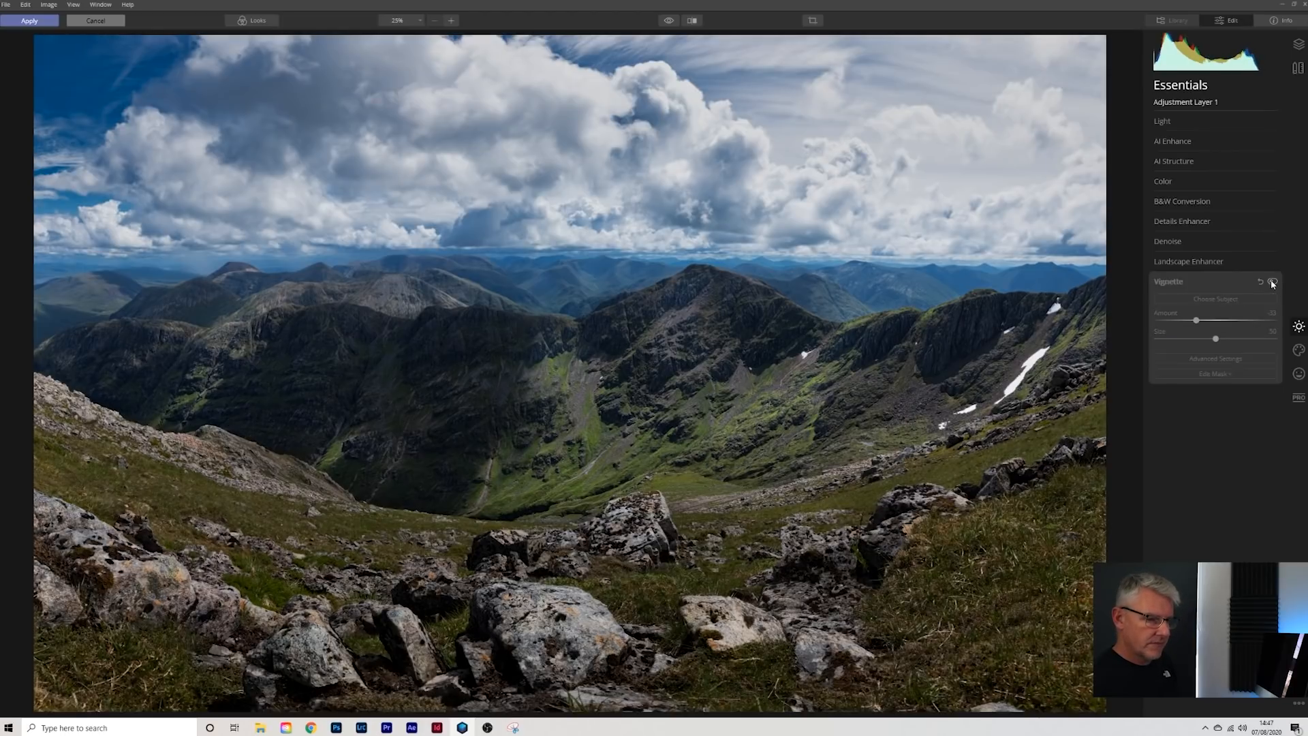
click(1273, 282)
click(1273, 282)
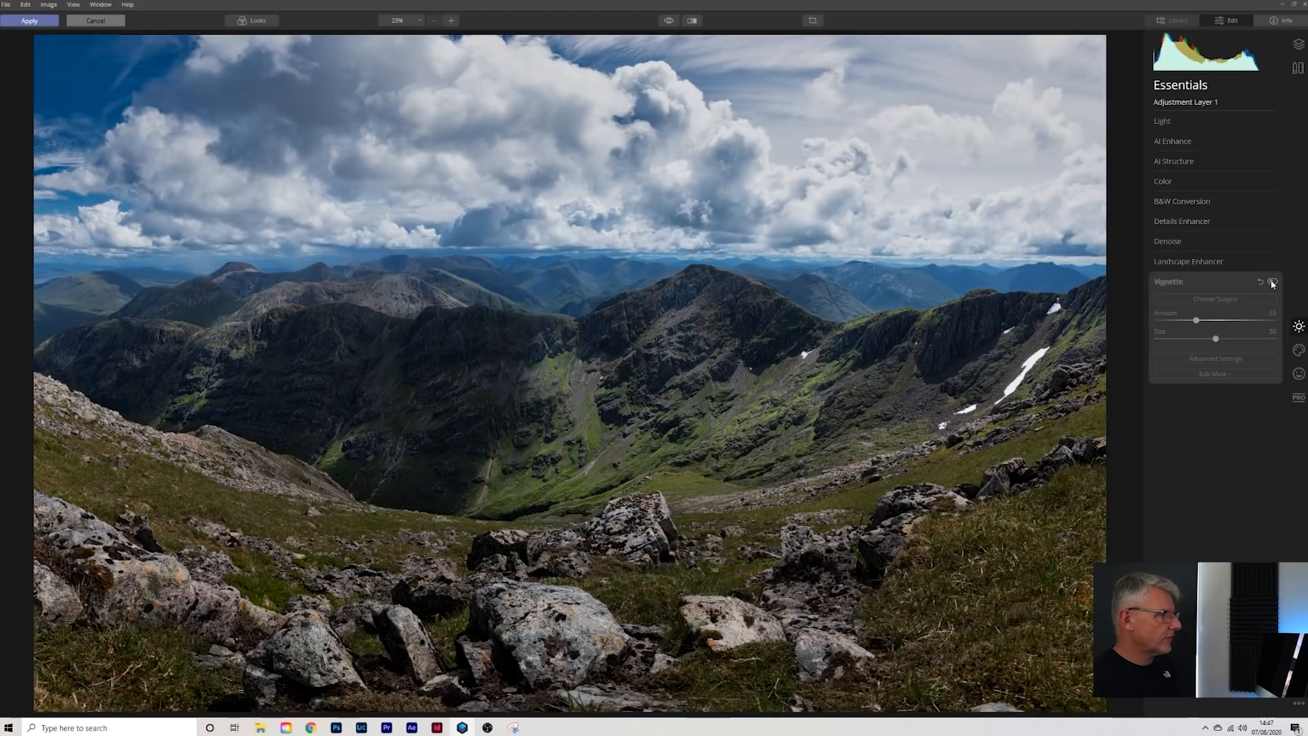
click(1273, 282)
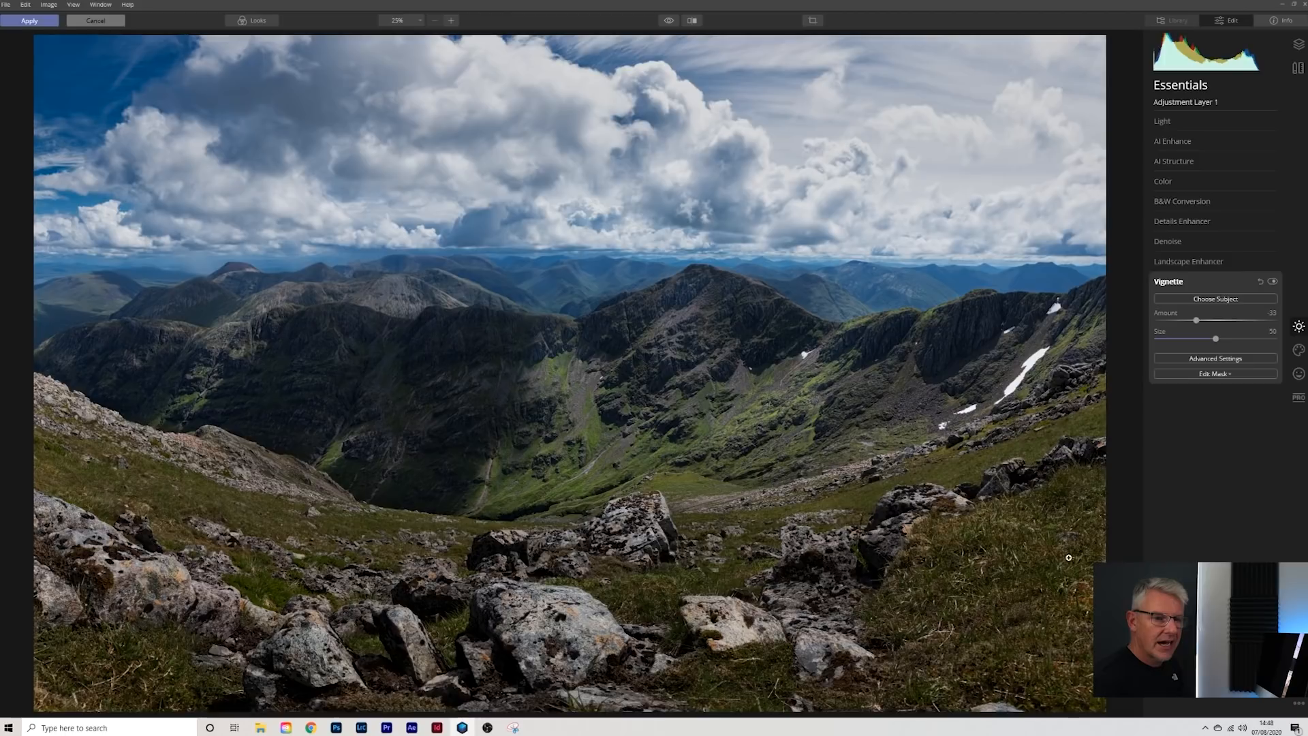
click(1235, 373)
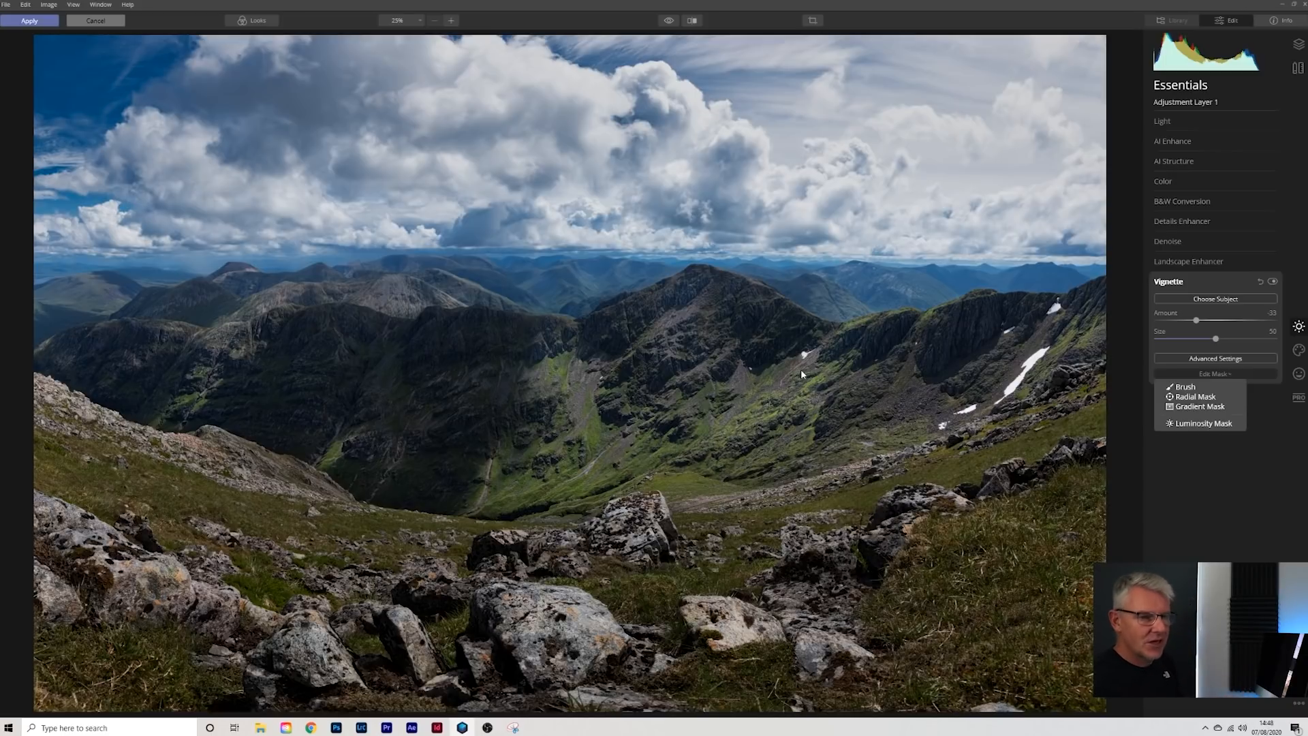
click(1256, 524)
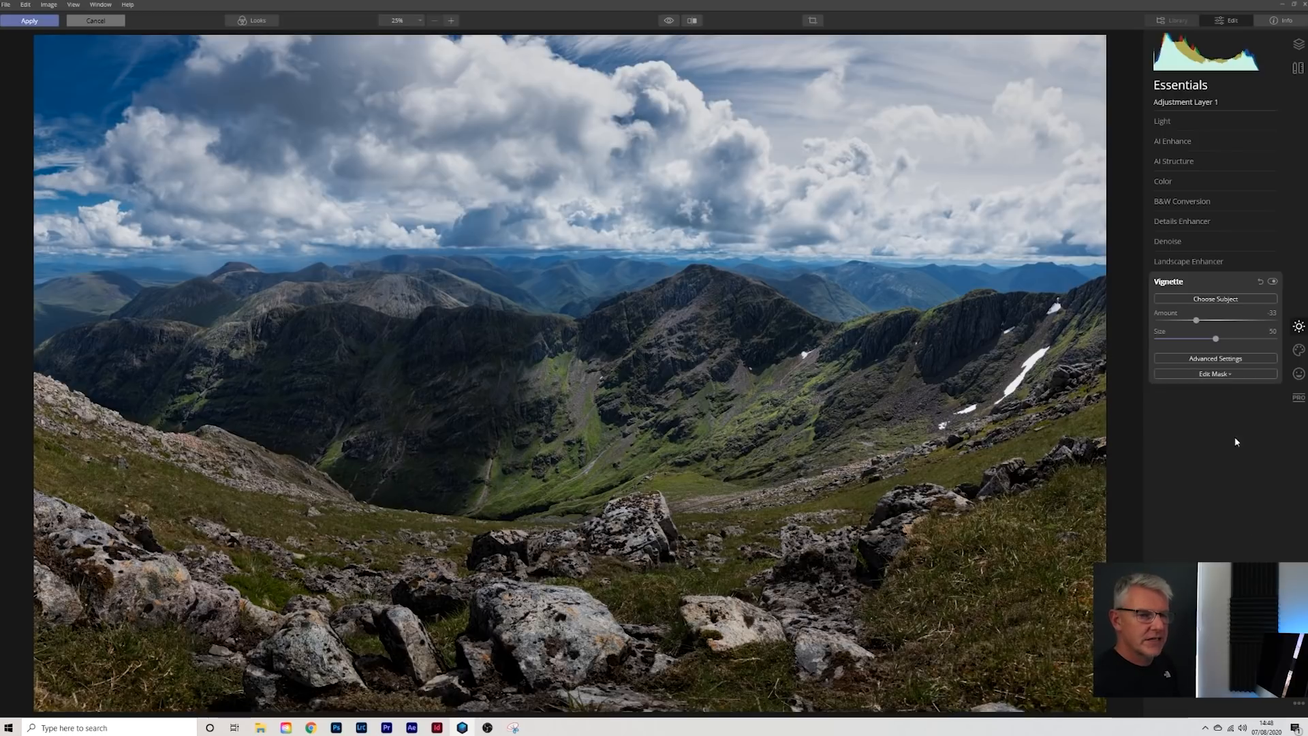
click(1234, 299)
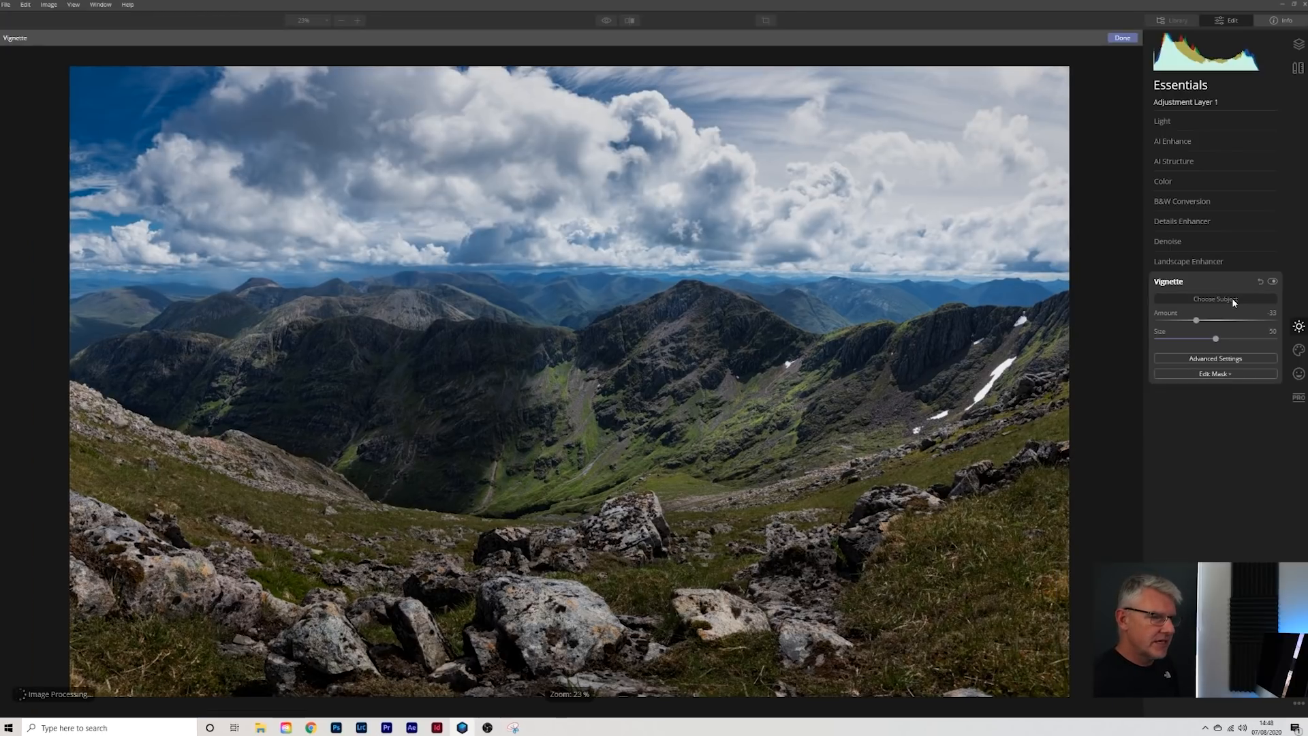
Rename the new adjustment layer as "vignette".
click(1299, 45)
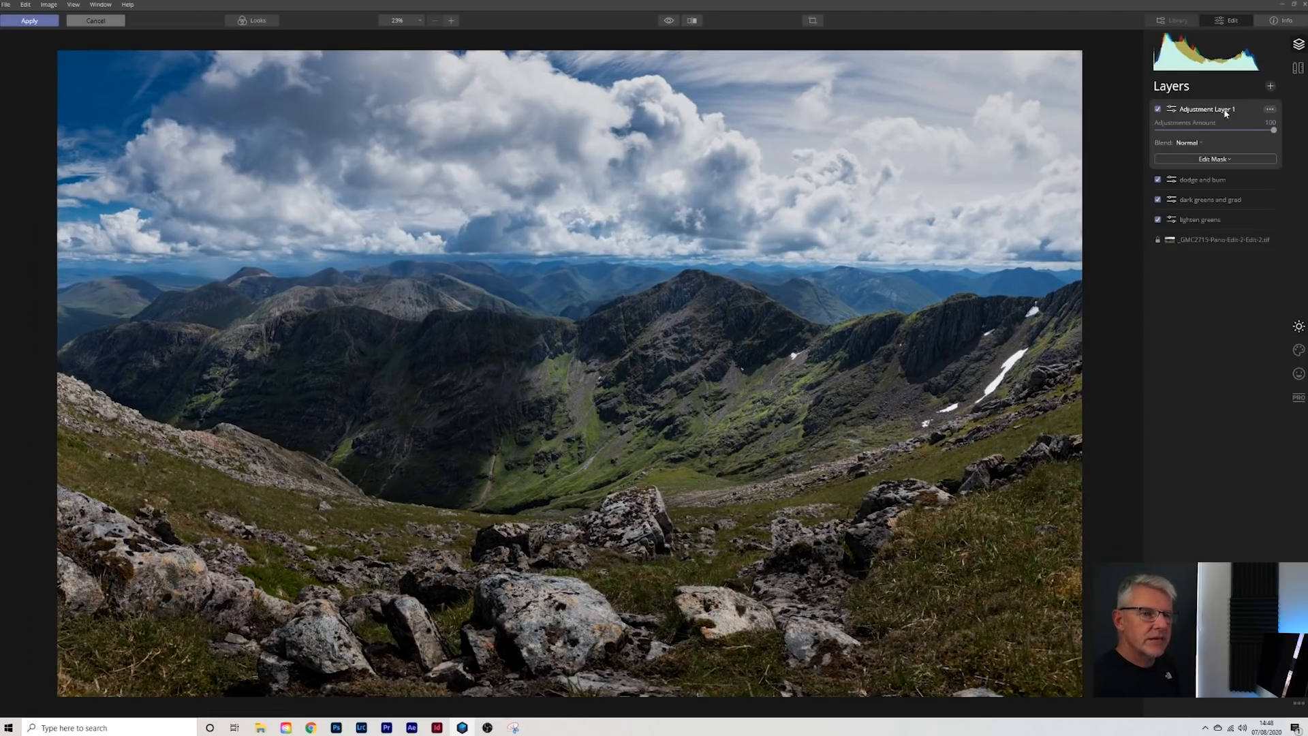
click(1270, 109)
click(1270, 109)
click(1270, 109)
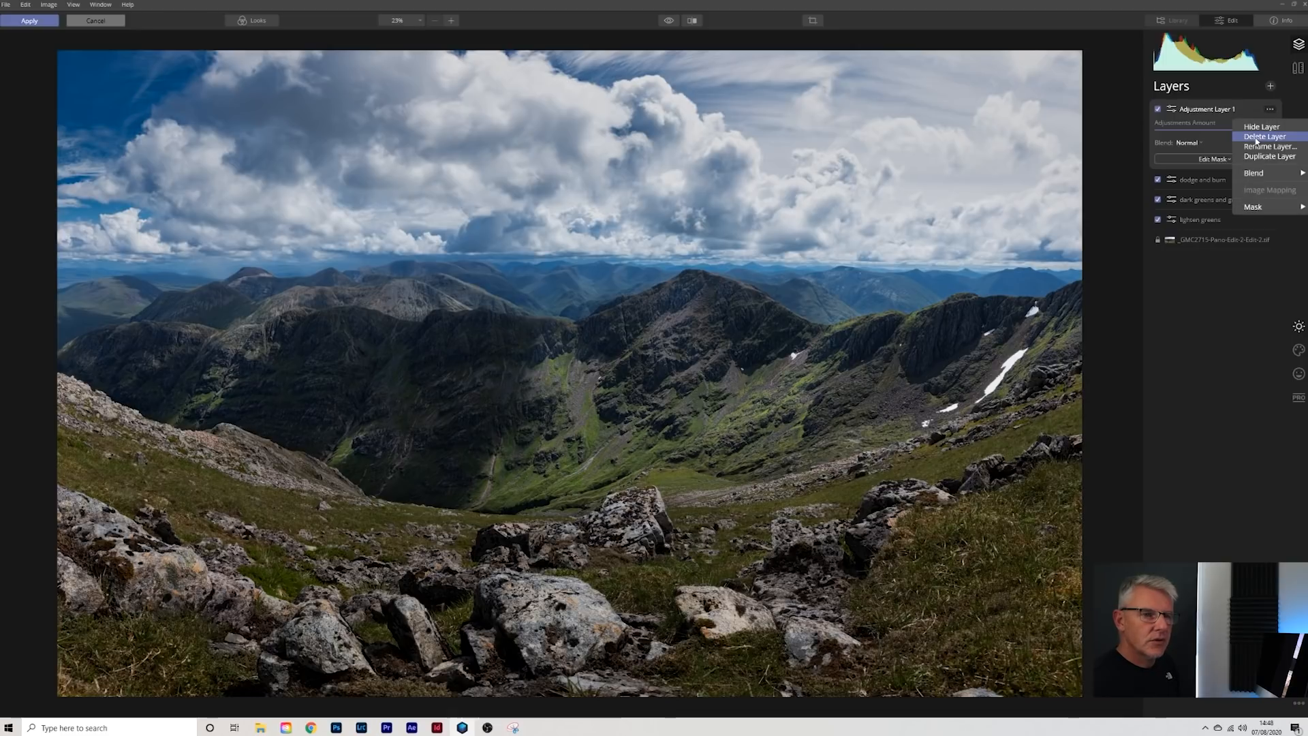
click(1255, 147)
text(vigne)
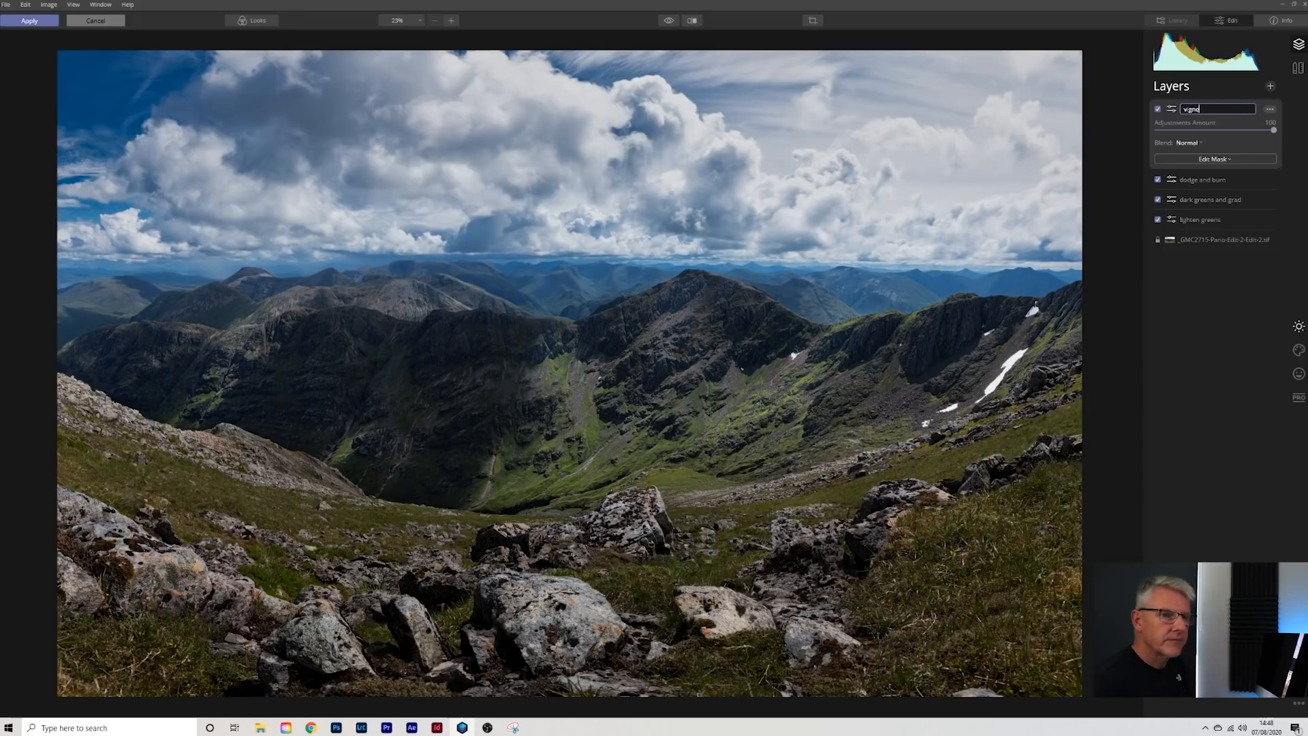
text(tte)
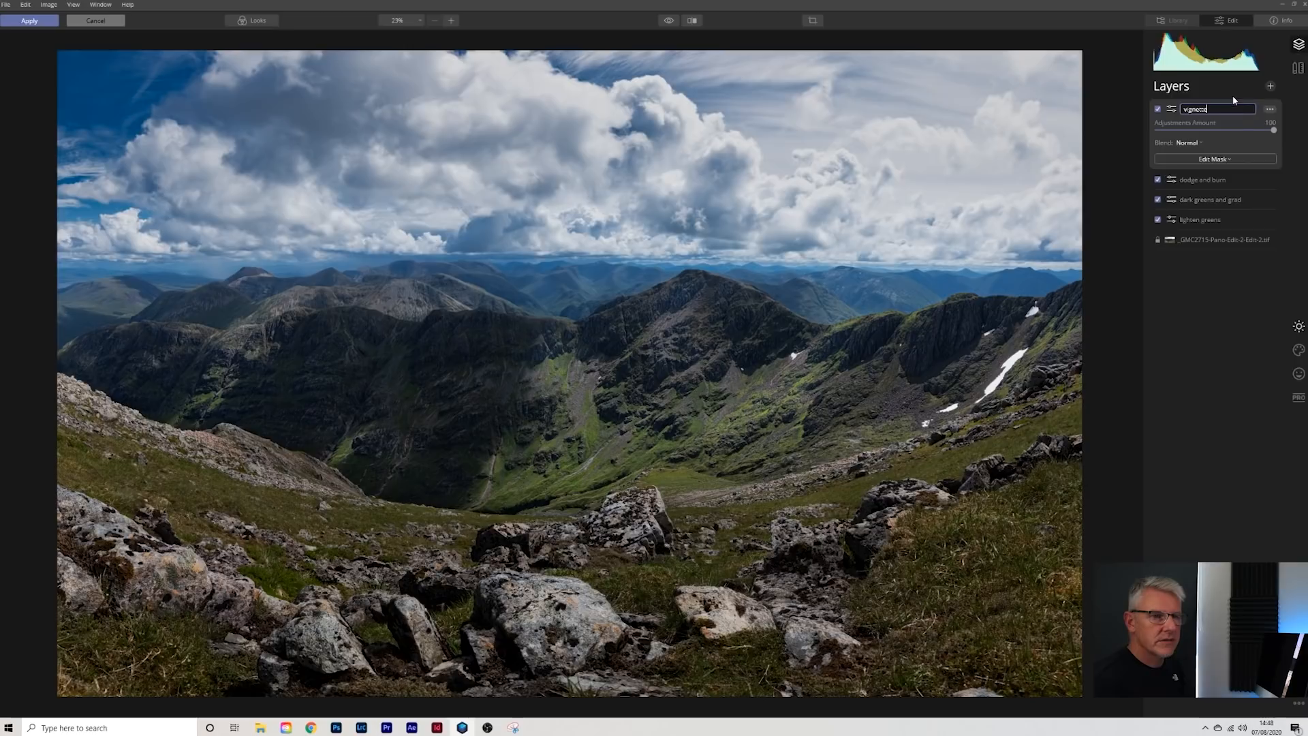
key(Return)
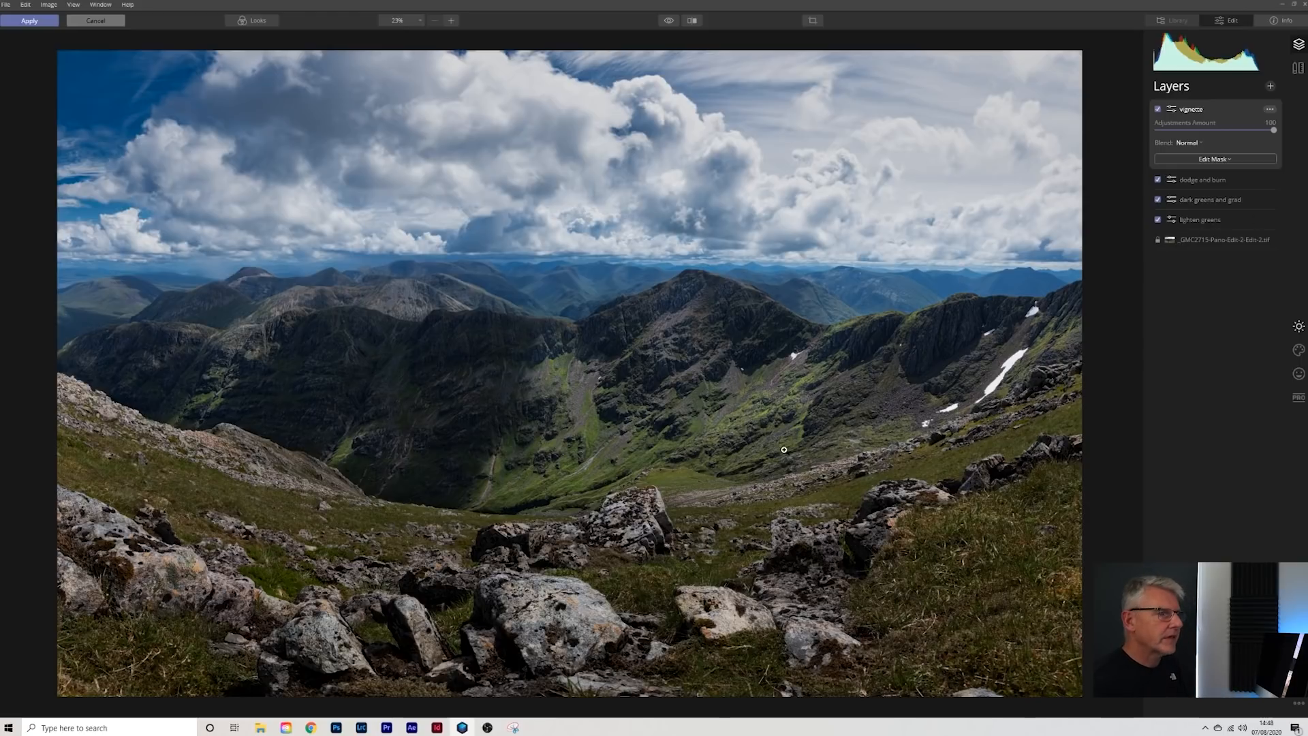
Compare the whole panorama before and after all edits, first full-frame and again in a split view.
click(672, 20)
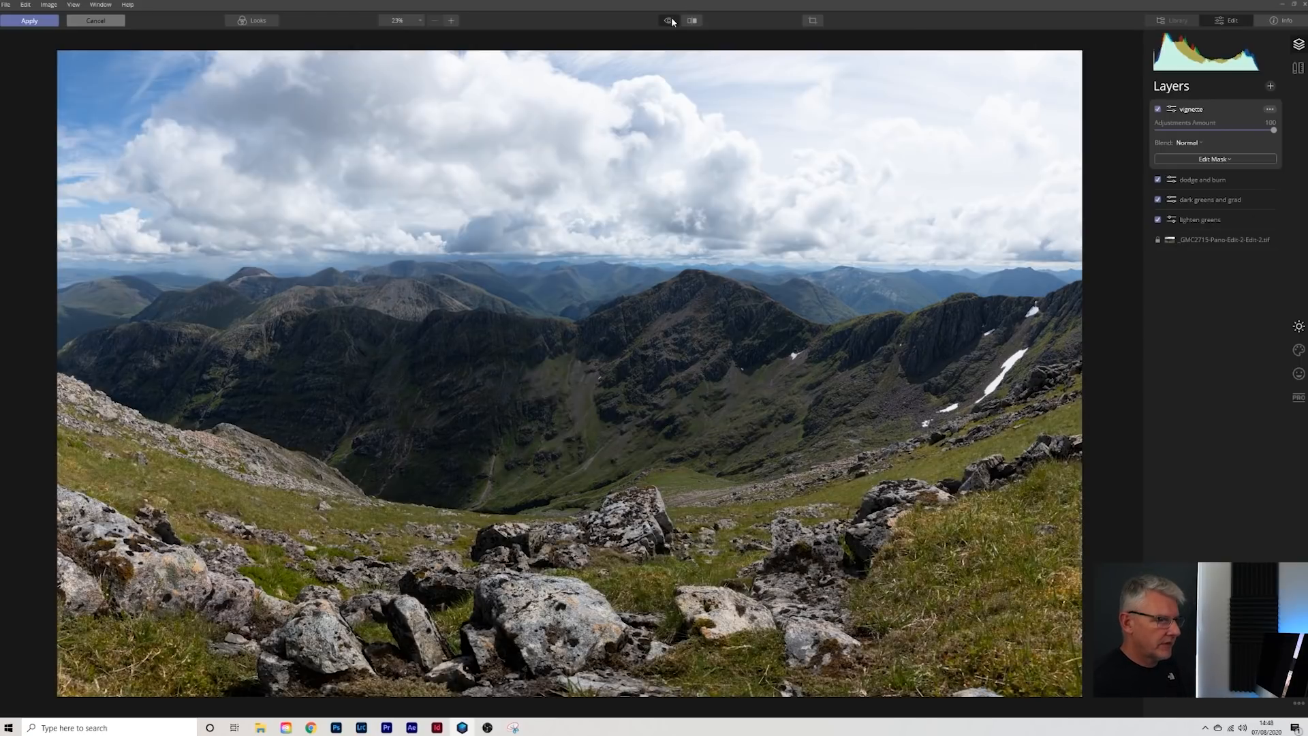
click(672, 21)
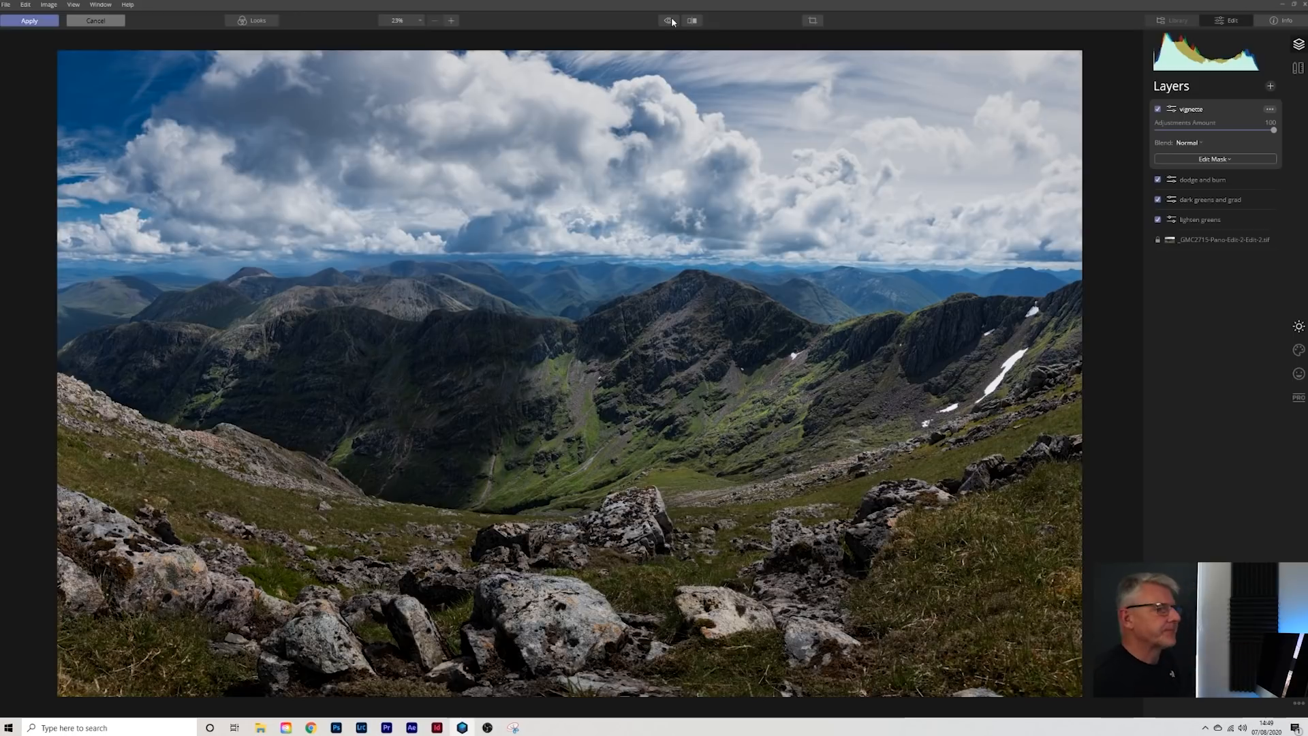
click(692, 20)
drag(107, 377, 28, 389)
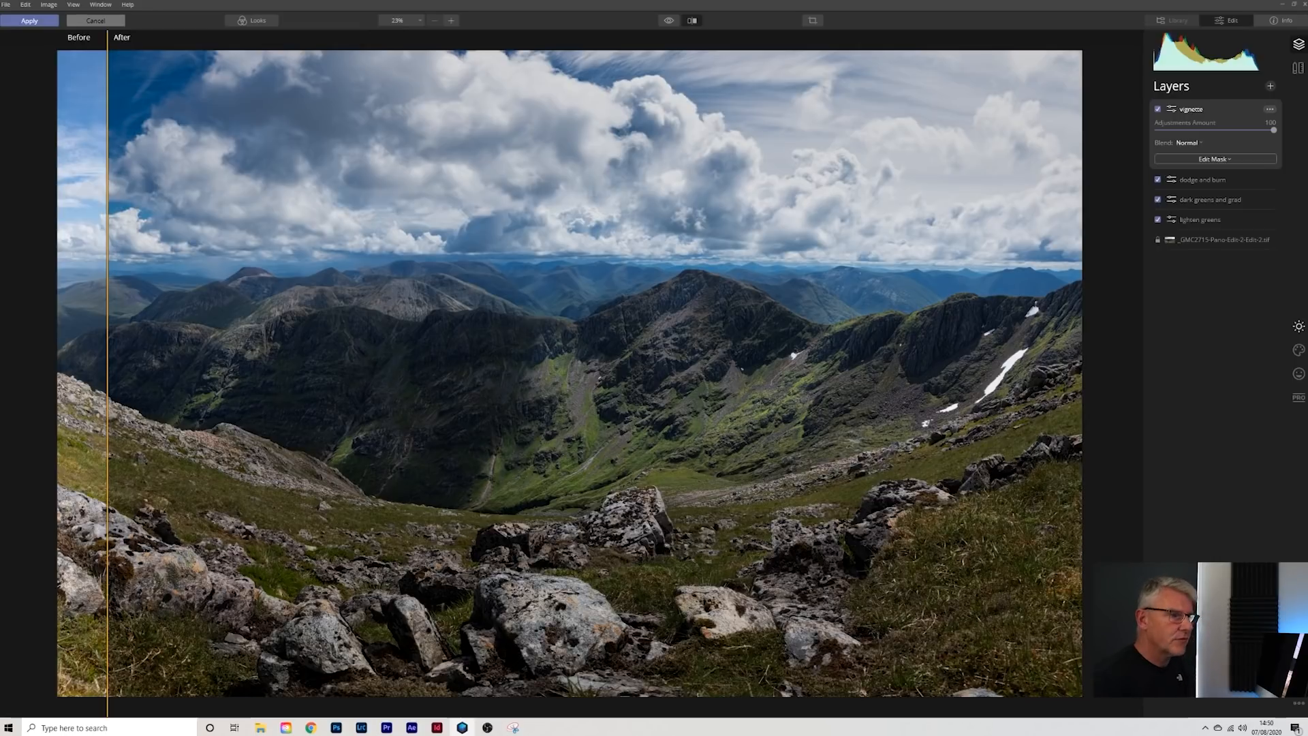
click(692, 21)
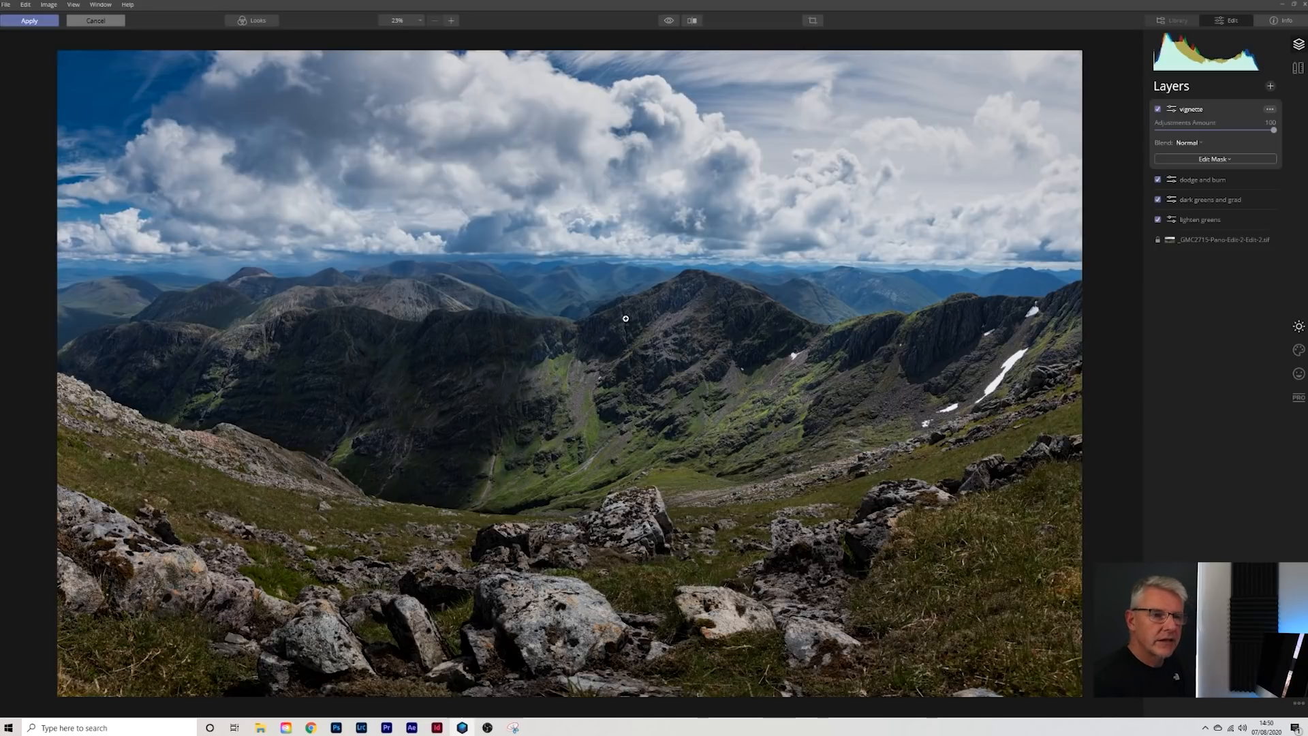
Hide and show the dark greens and grad layer, and likewise the dodge and burn layer, to compare their effects.
click(1157, 200)
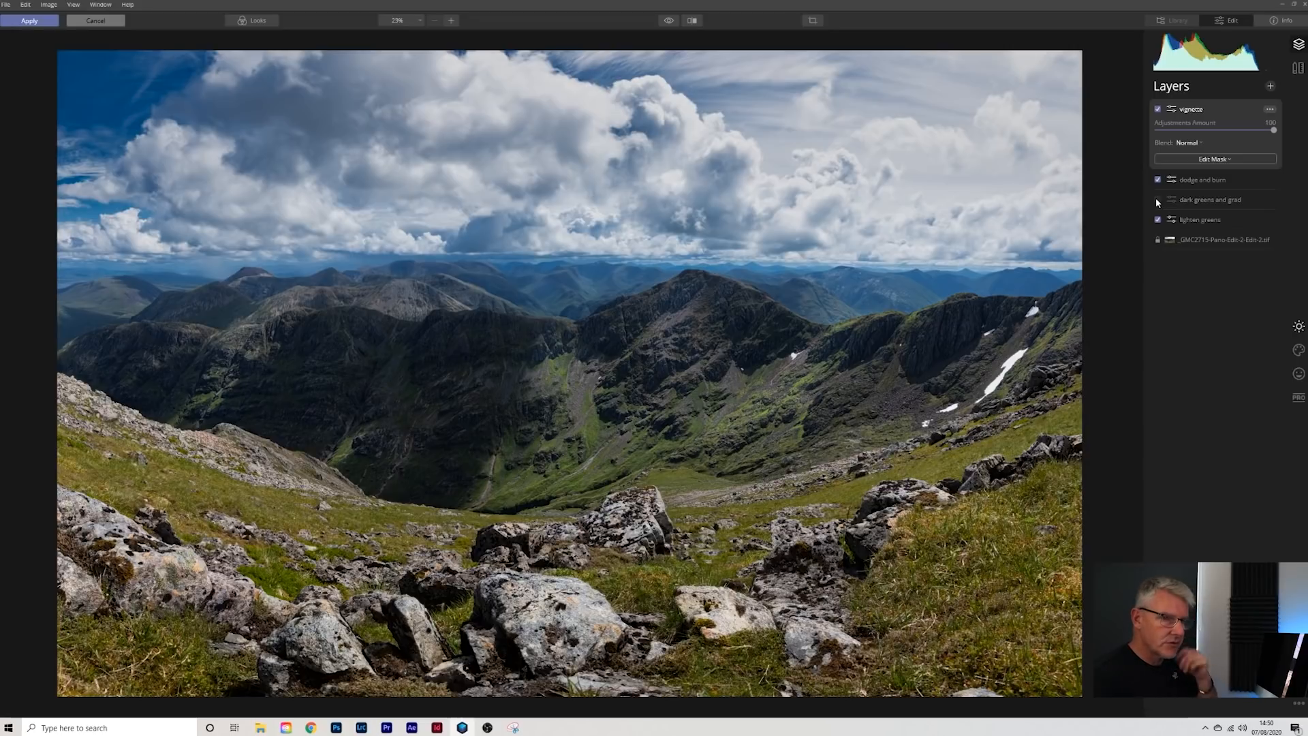
click(1158, 200)
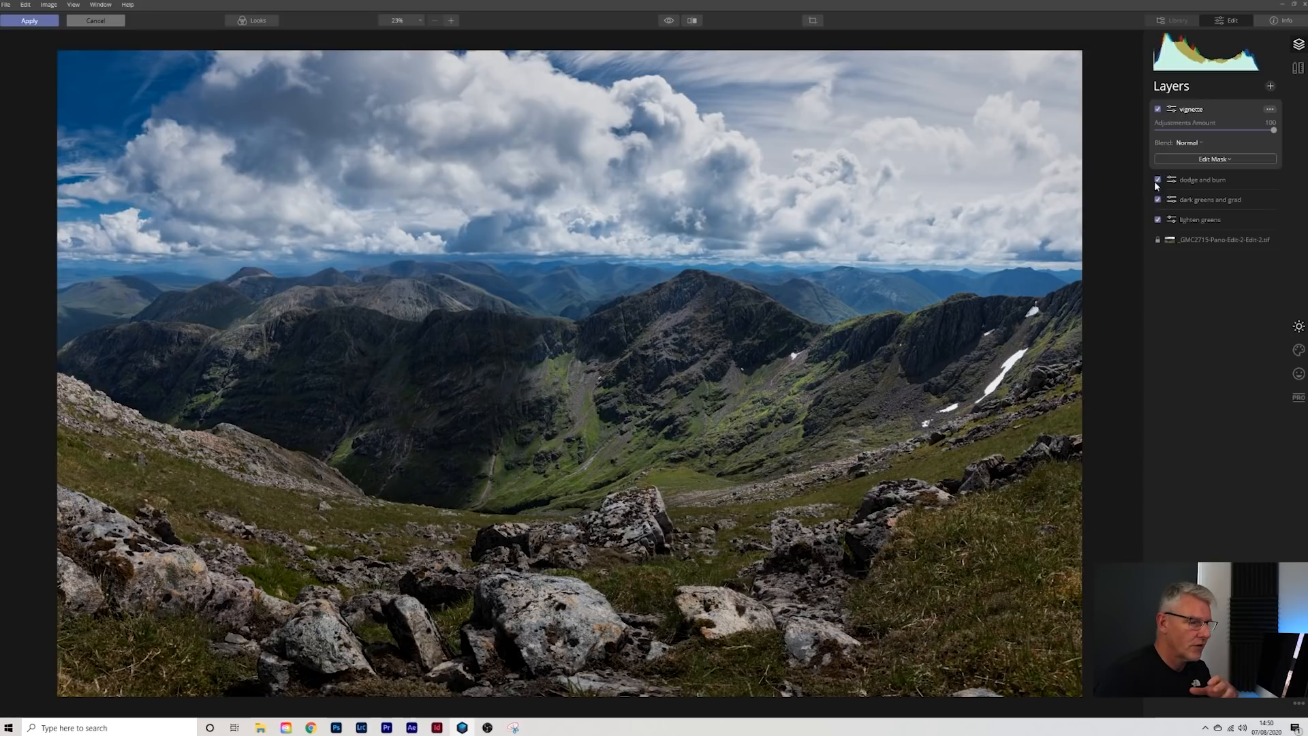
click(1158, 177)
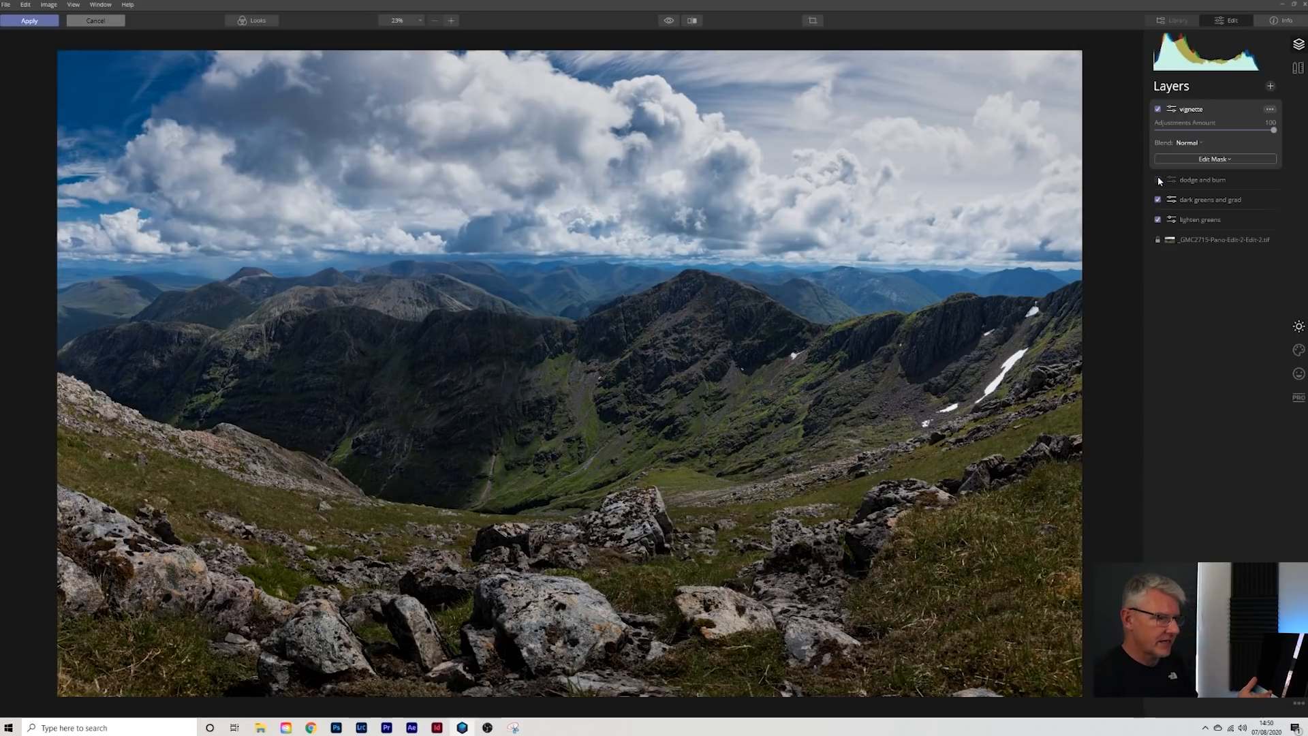
click(1158, 178)
click(1159, 179)
click(1158, 179)
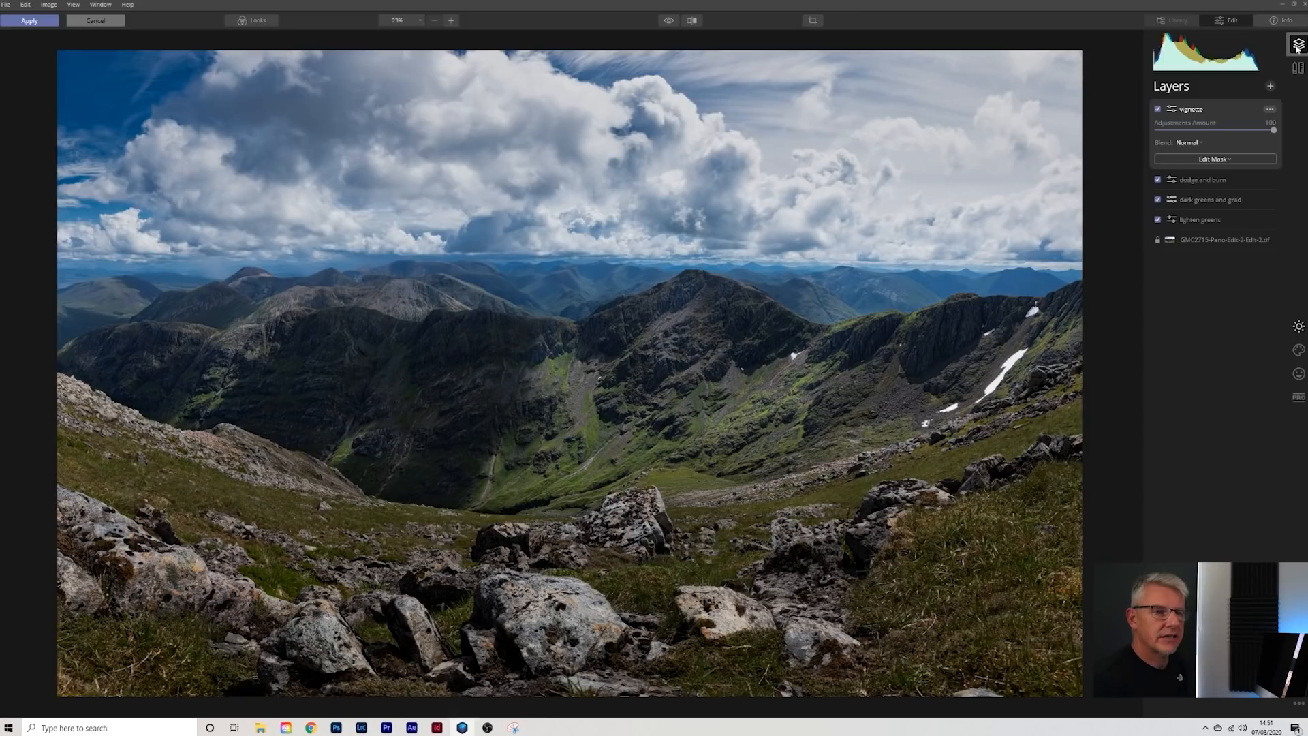
Add a new adjustment layer above the vignette layer and apply AI Structure with an amount of 16.
click(1271, 85)
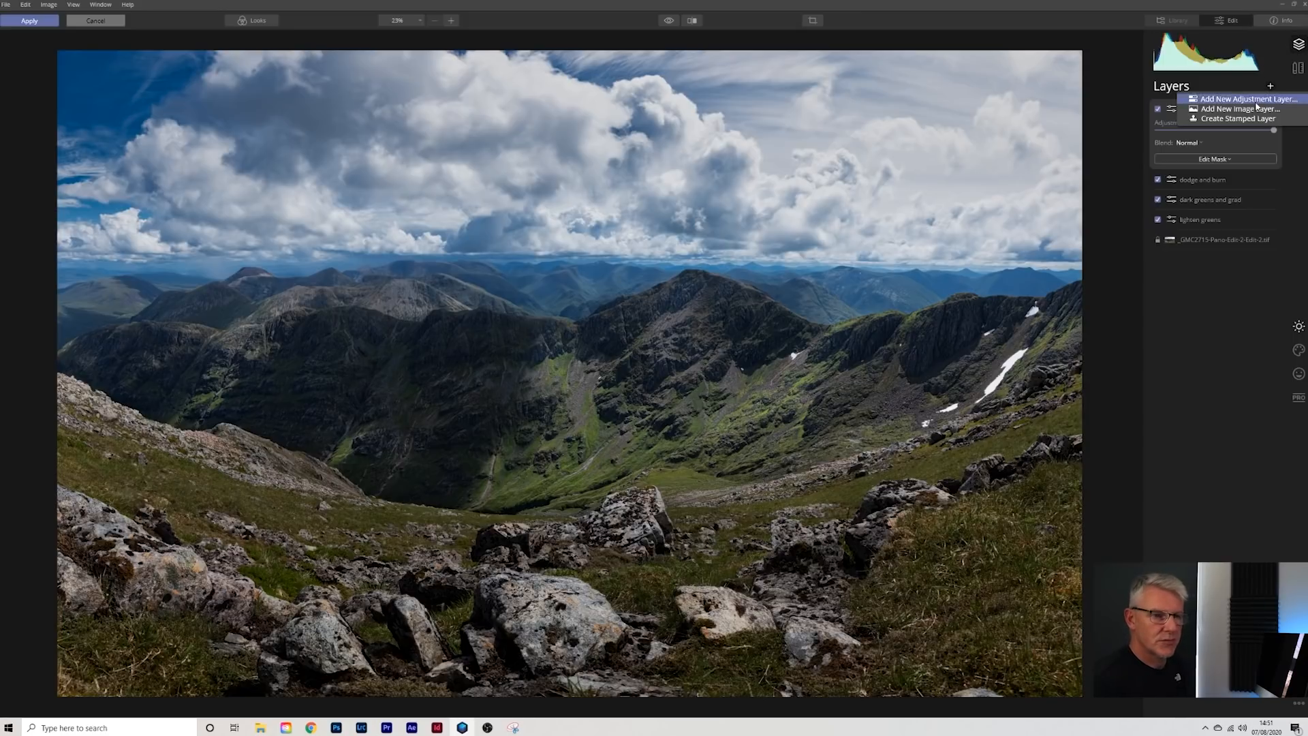
click(1255, 102)
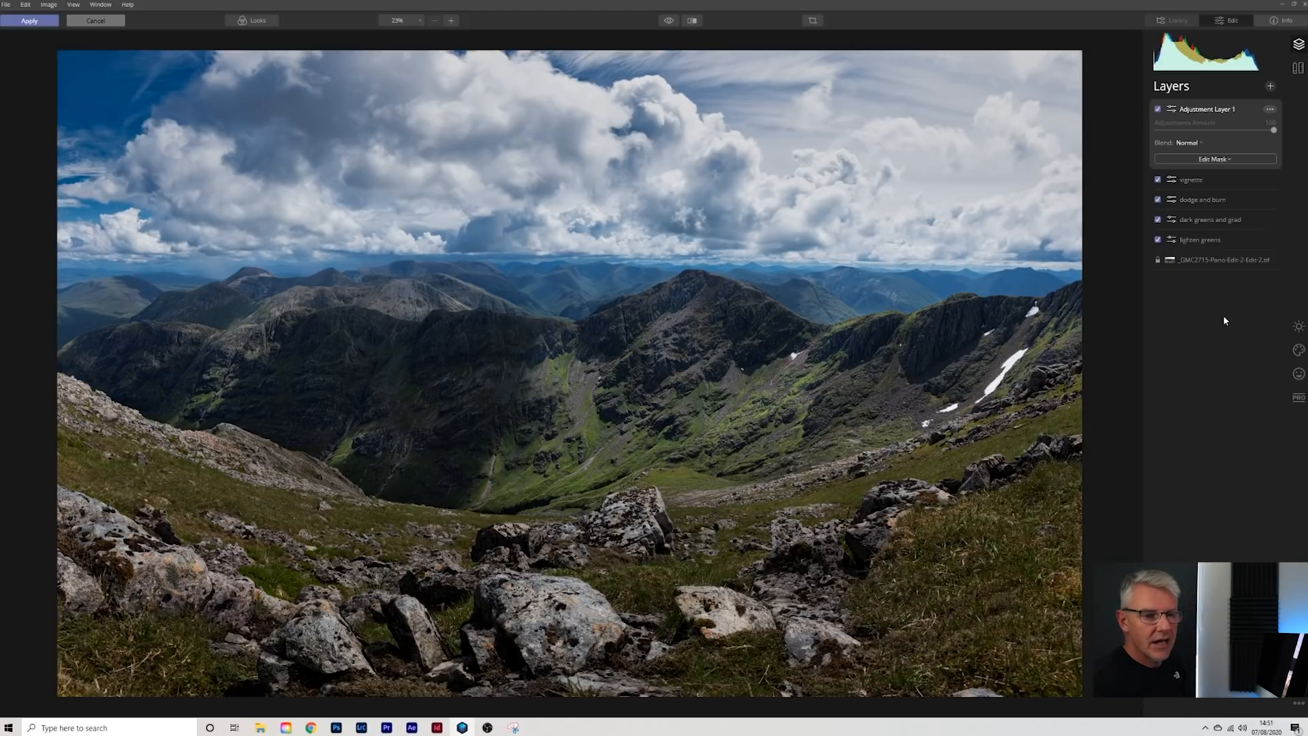
click(1296, 331)
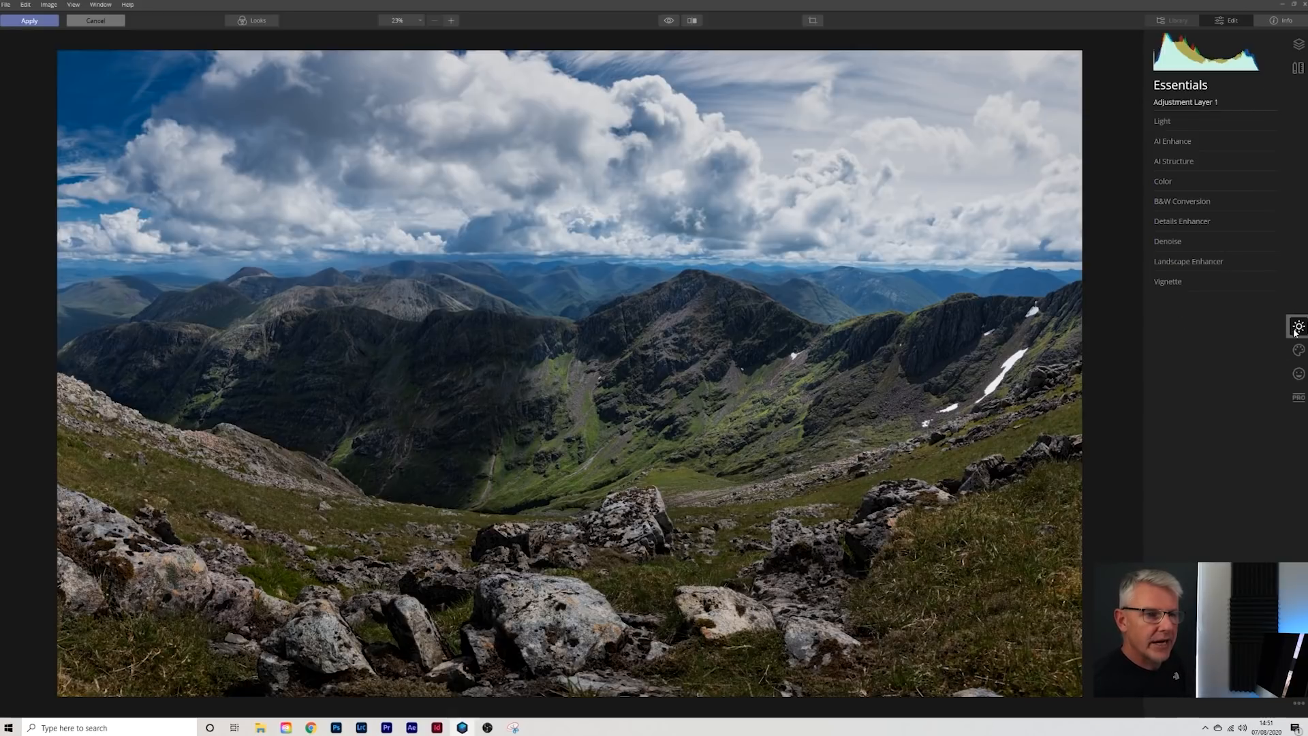
click(1172, 159)
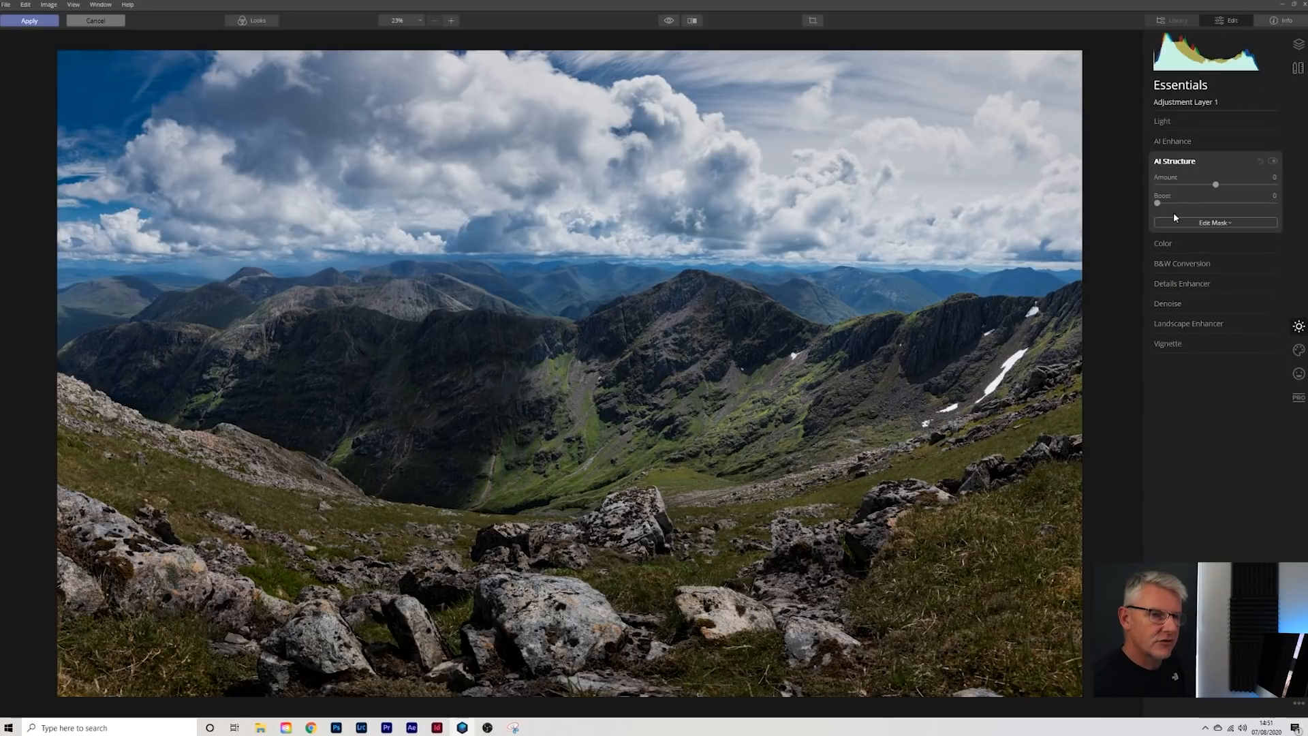
drag(1217, 186, 1226, 187)
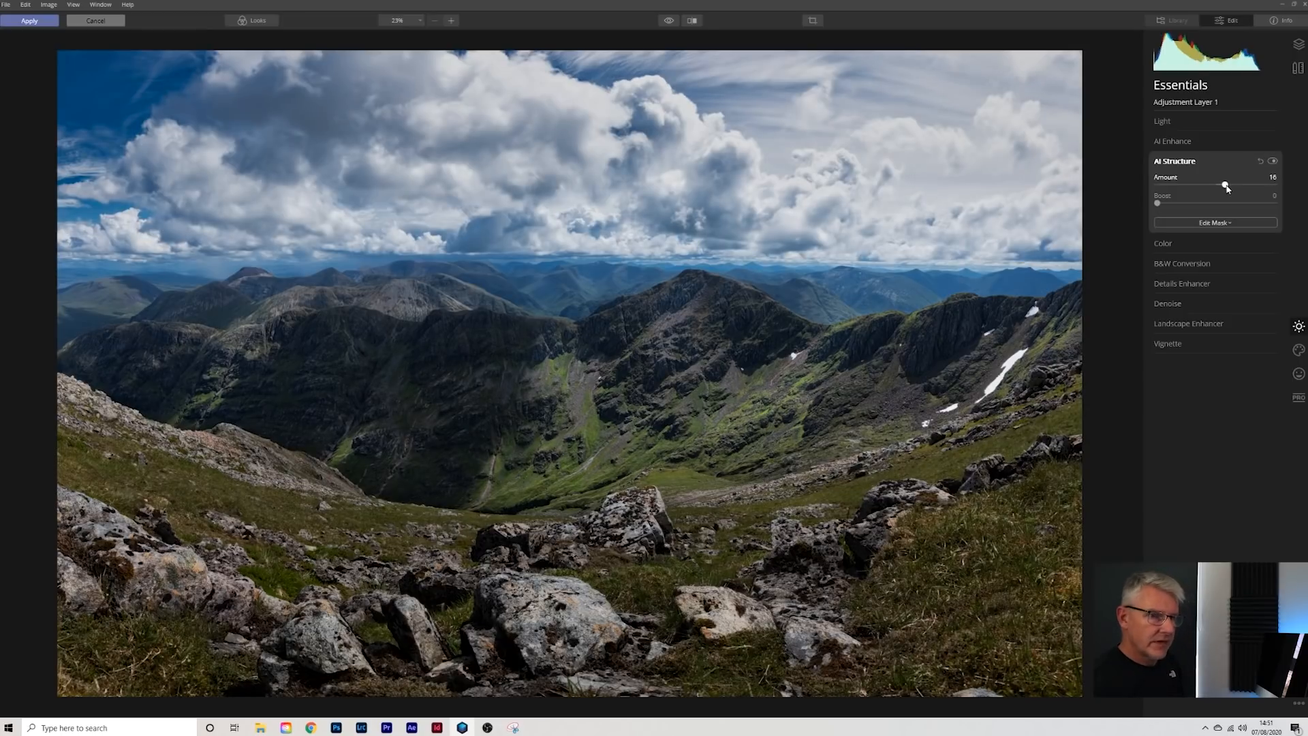
Switch AI Structure off and on to compare the panorama with and without it.
click(1271, 160)
click(1270, 160)
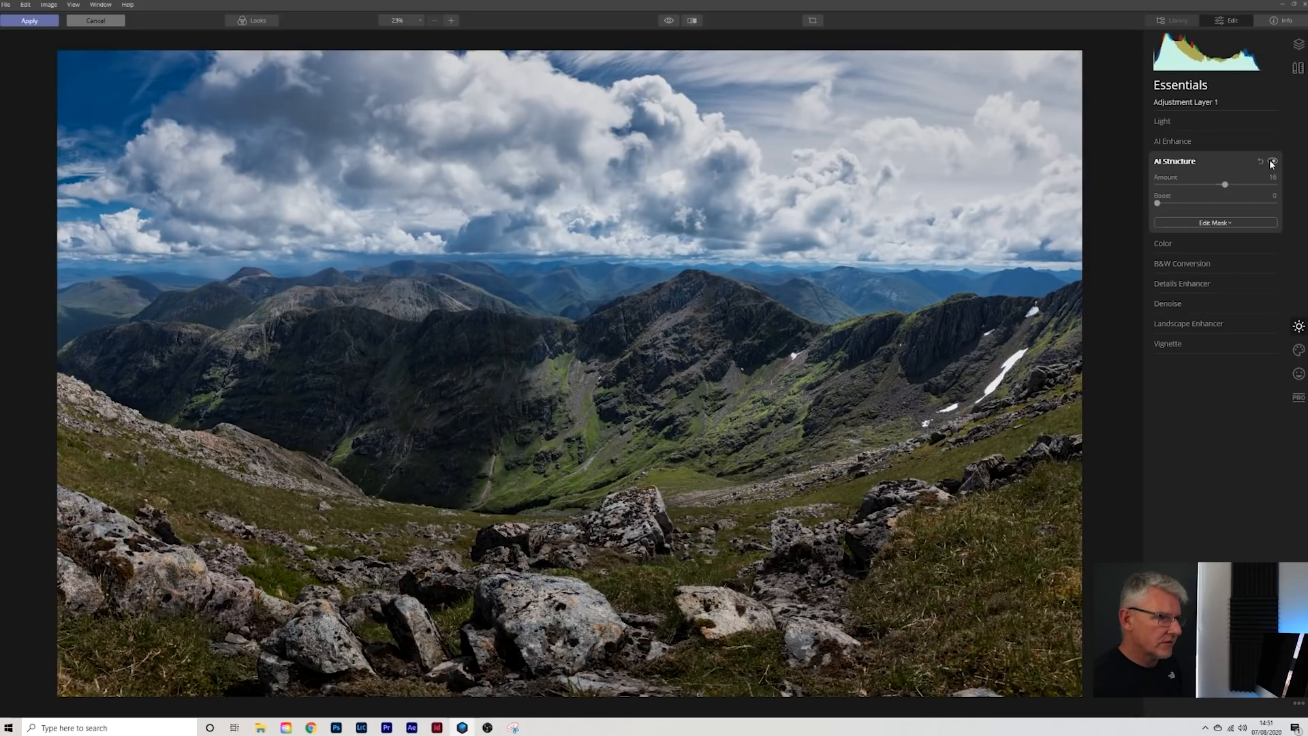
click(1269, 160)
click(1269, 160)
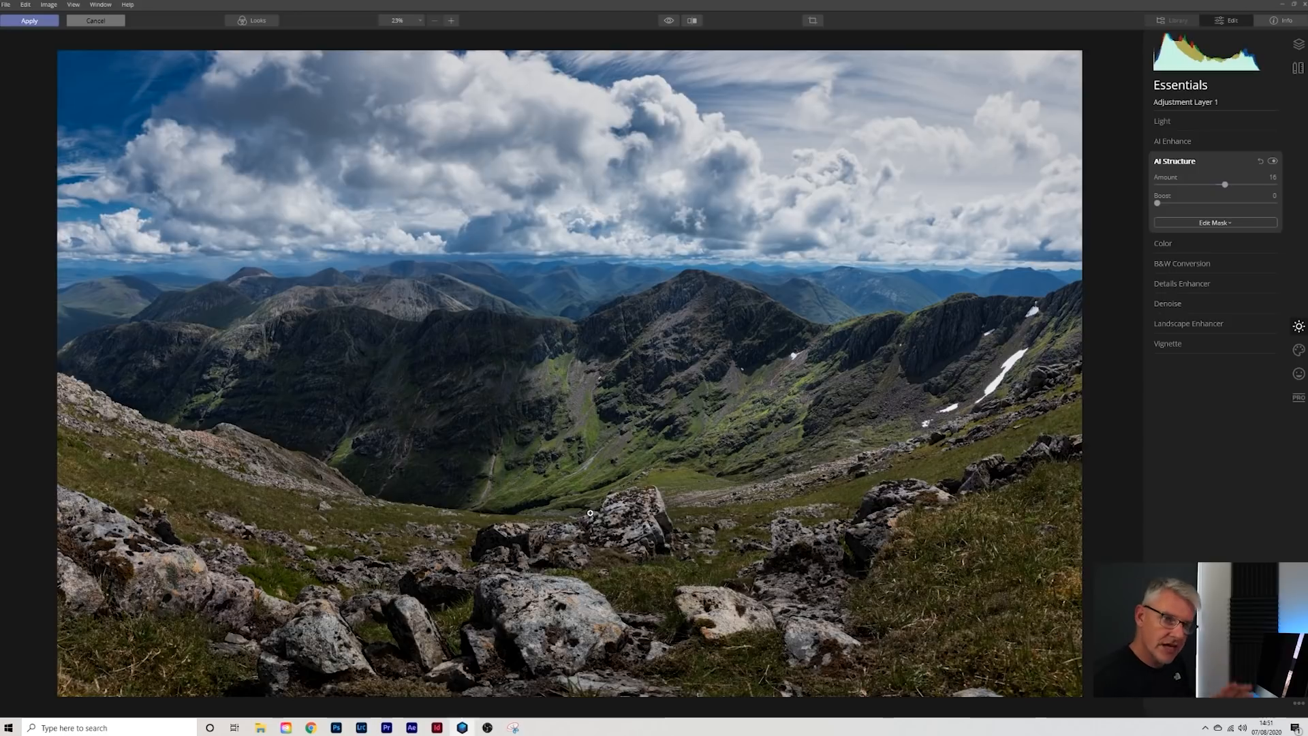
Paint an AI Structure brush mask at 100% opacity over the central mountainside and valley, and compare the effect off and on.
click(1231, 225)
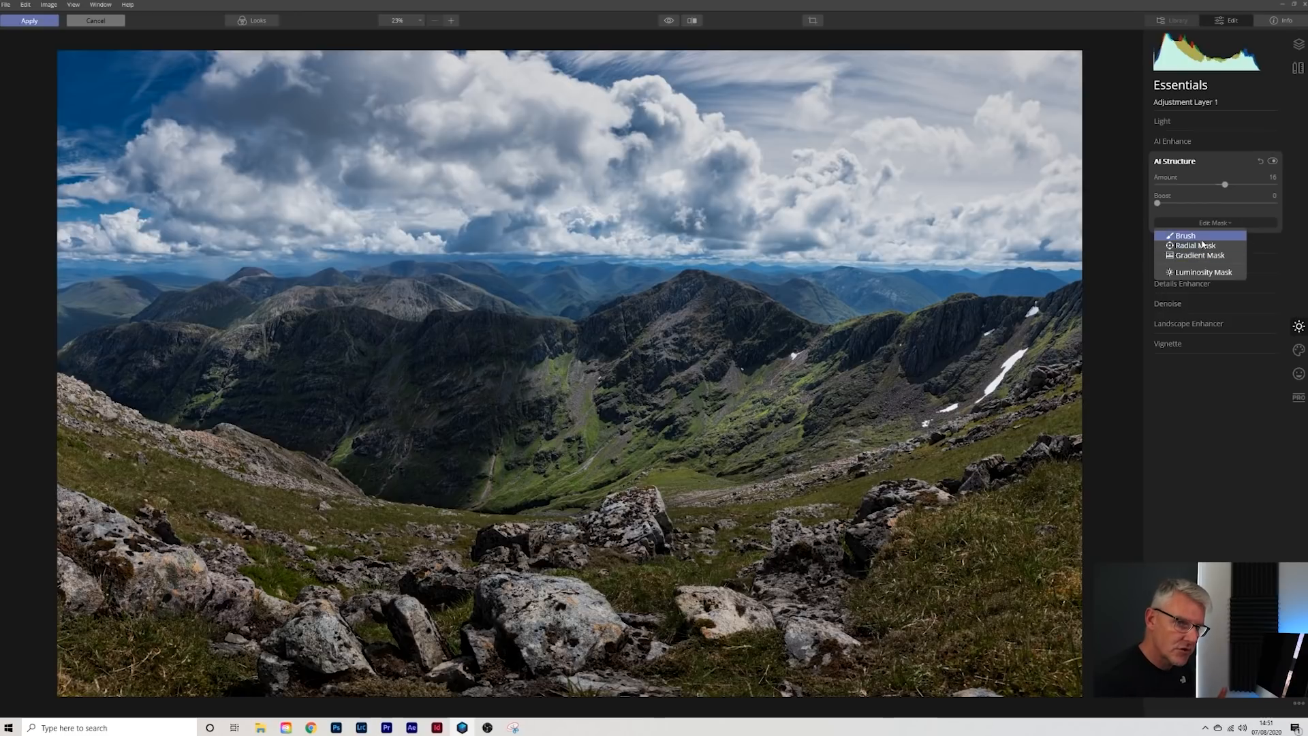
click(1202, 239)
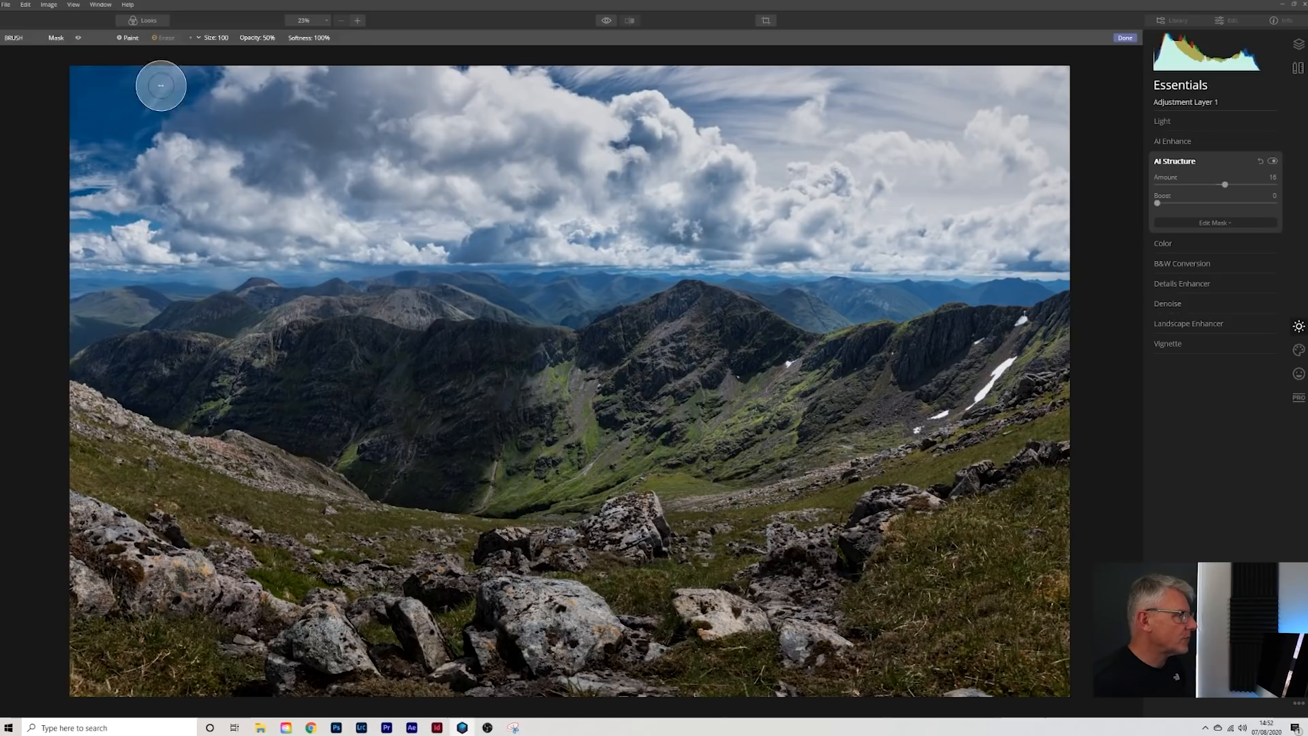
click(119, 38)
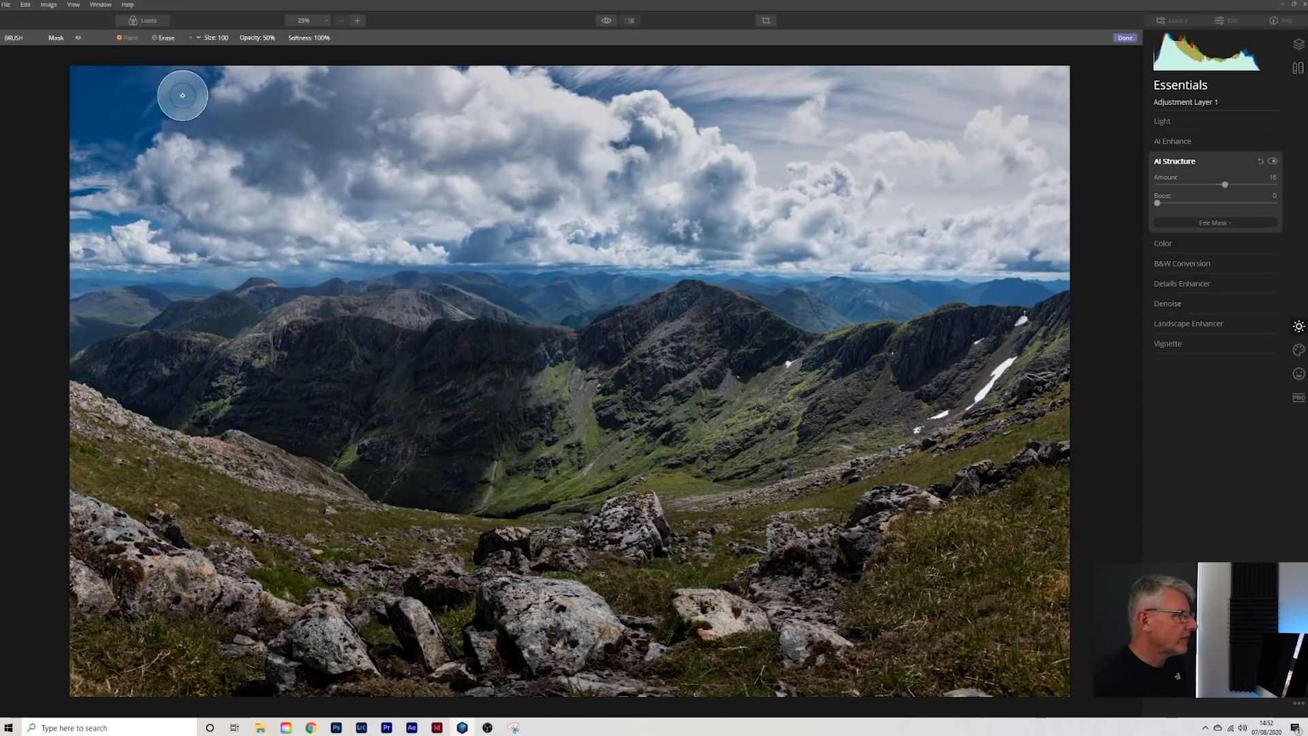
click(278, 38)
drag(275, 65, 324, 64)
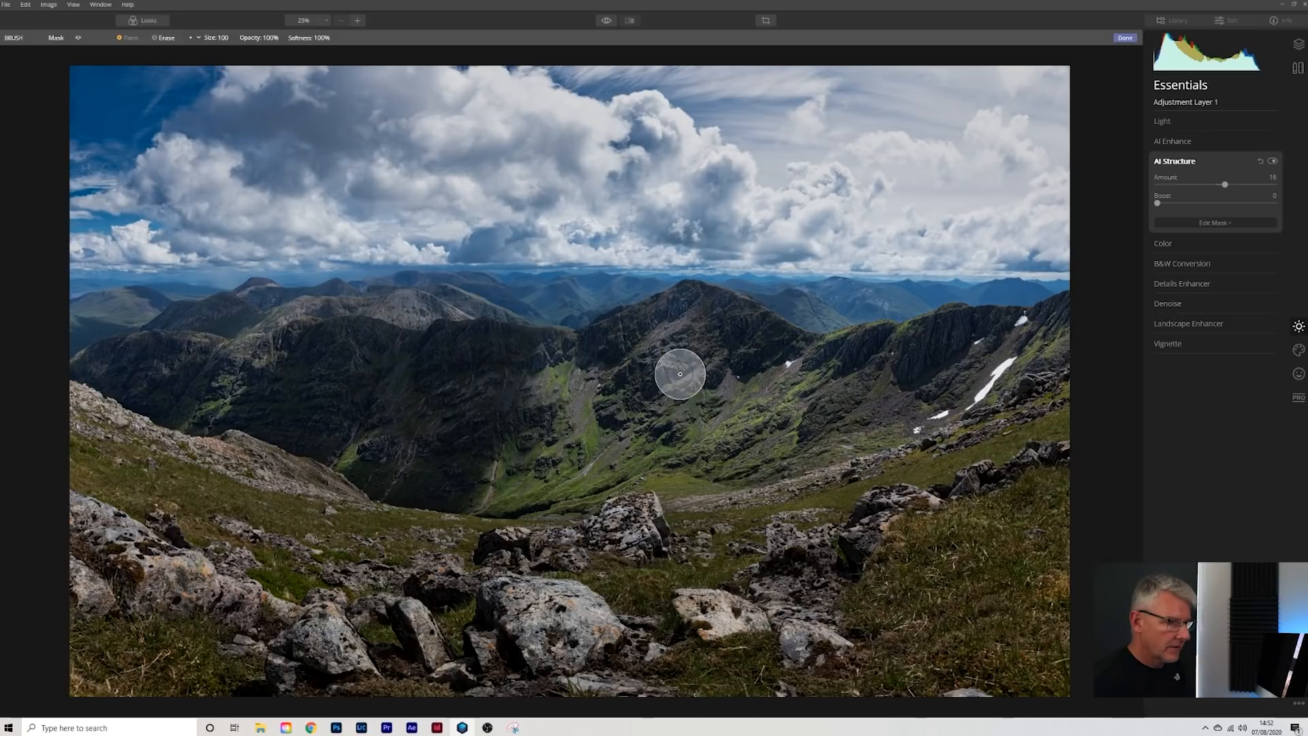
mouse_move(617, 379)
mouse_down()
mouse_move(692, 308)
mouse_move(563, 366)
mouse_move(606, 367)
mouse_move(618, 398)
mouse_move(646, 407)
mouse_move(507, 478)
mouse_move(694, 436)
mouse_move(600, 470)
mouse_move(849, 394)
mouse_move(794, 404)
mouse_move(766, 386)
mouse_move(703, 407)
mouse_move(633, 405)
mouse_move(683, 340)
mouse_move(606, 419)
mouse_move(456, 499)
mouse_up()
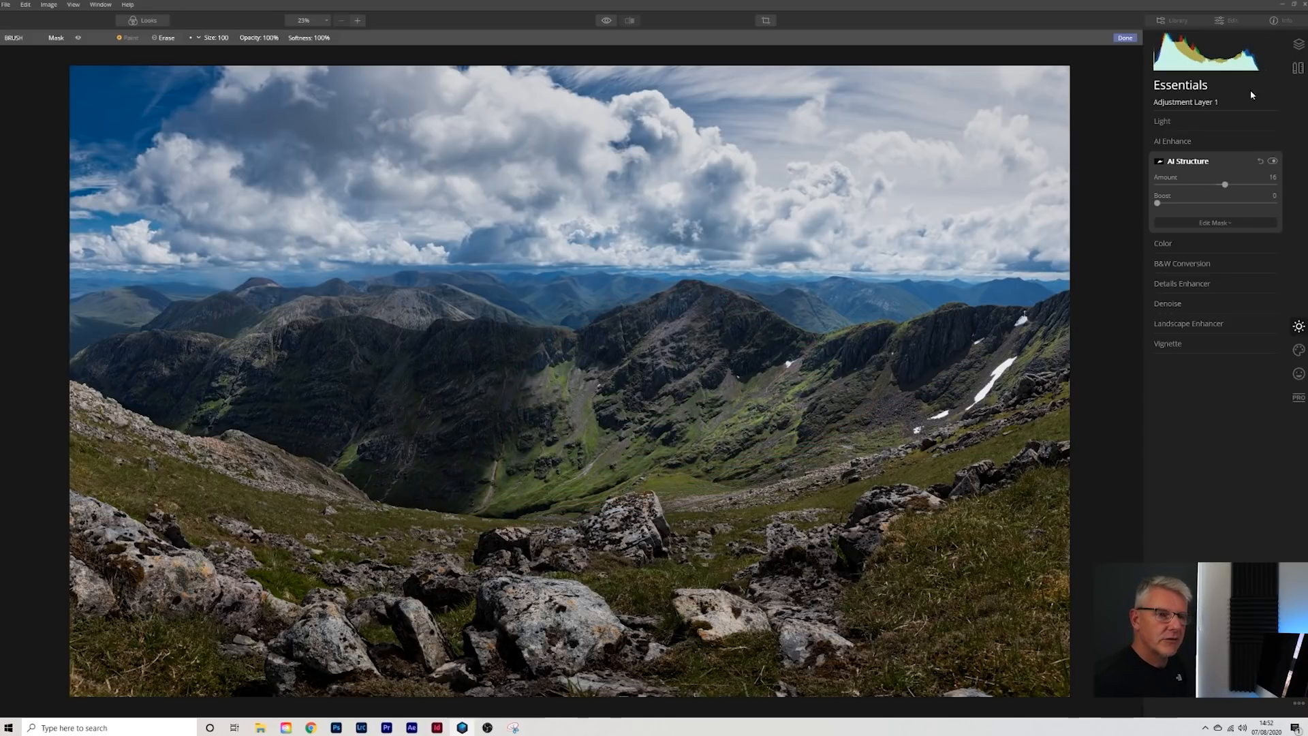
click(1271, 161)
click(1271, 162)
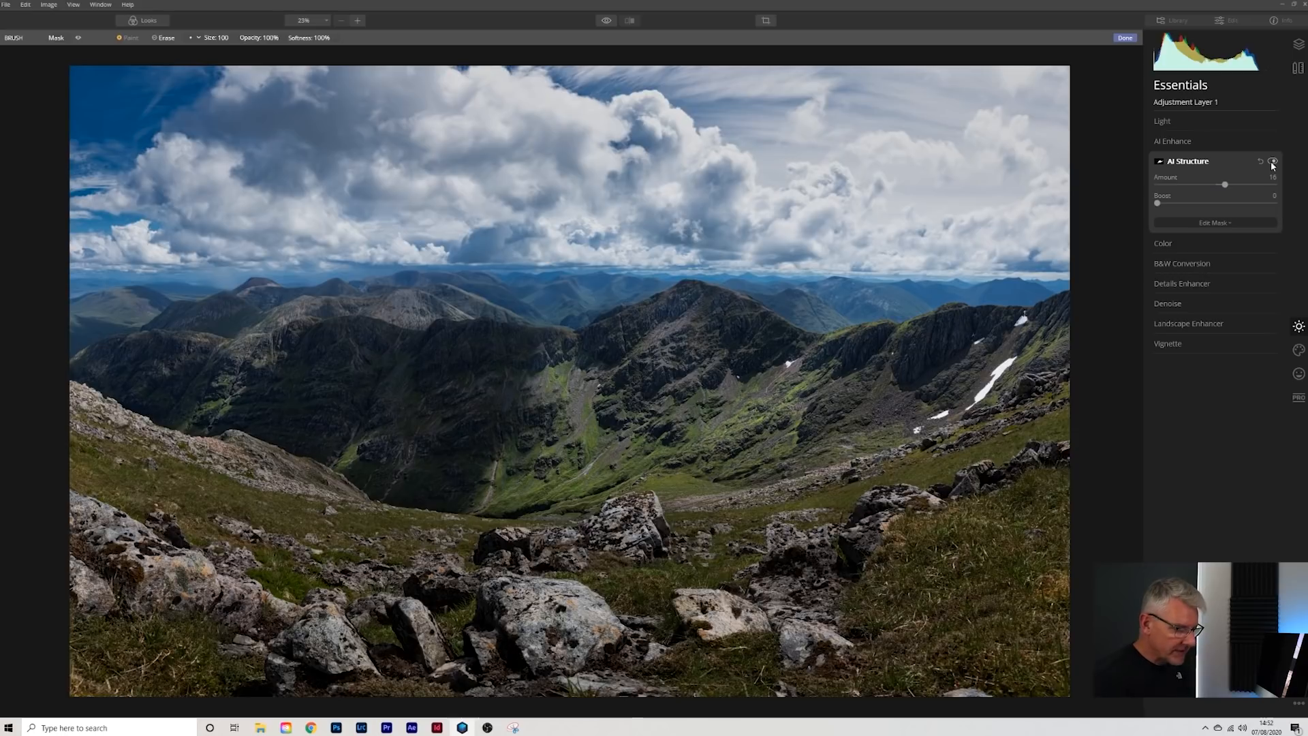
Extend the AI Structure brush mask over the foreground rocks in the centre and along both sides.
drag(530, 601, 552, 617)
drag(511, 553, 562, 544)
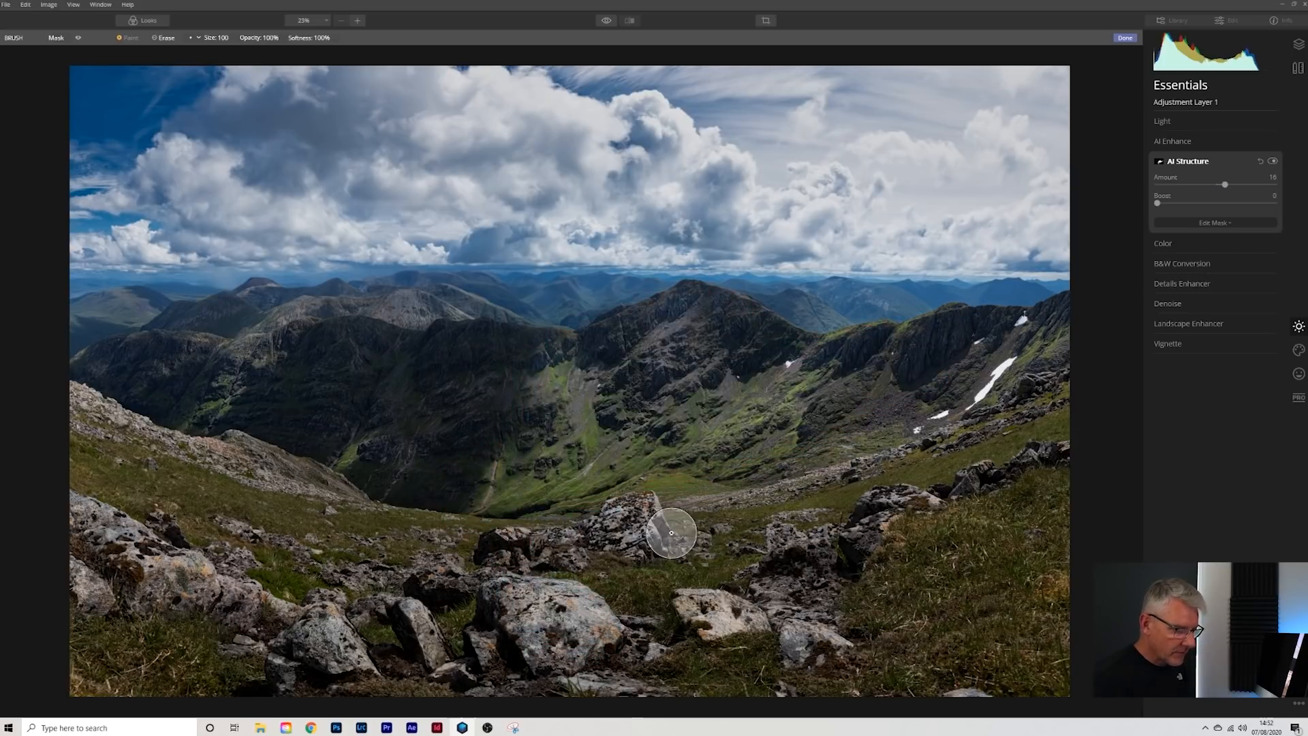
drag(630, 513, 644, 535)
mouse_move(712, 598)
mouse_down()
mouse_move(793, 630)
mouse_move(788, 562)
mouse_move(825, 546)
mouse_move(818, 603)
mouse_up()
mouse_move(251, 621)
mouse_down()
mouse_move(263, 613)
mouse_move(98, 548)
mouse_move(69, 521)
mouse_up()
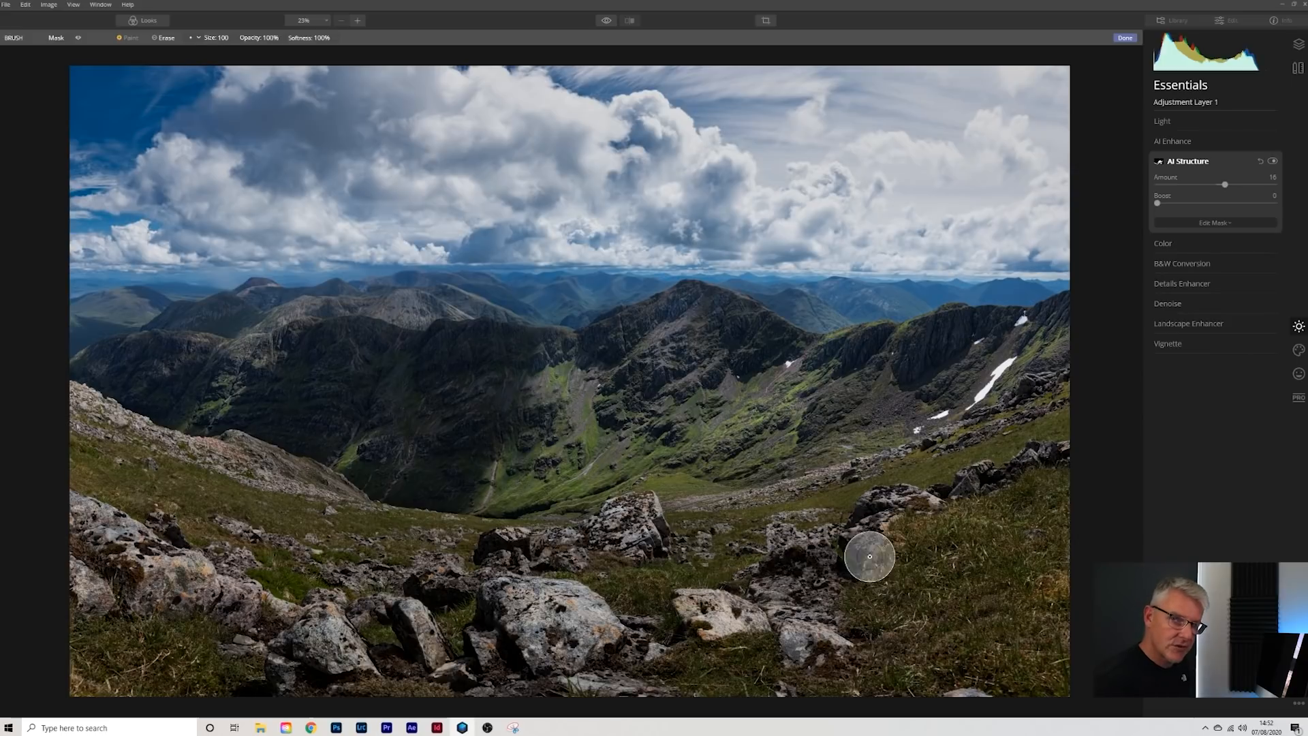